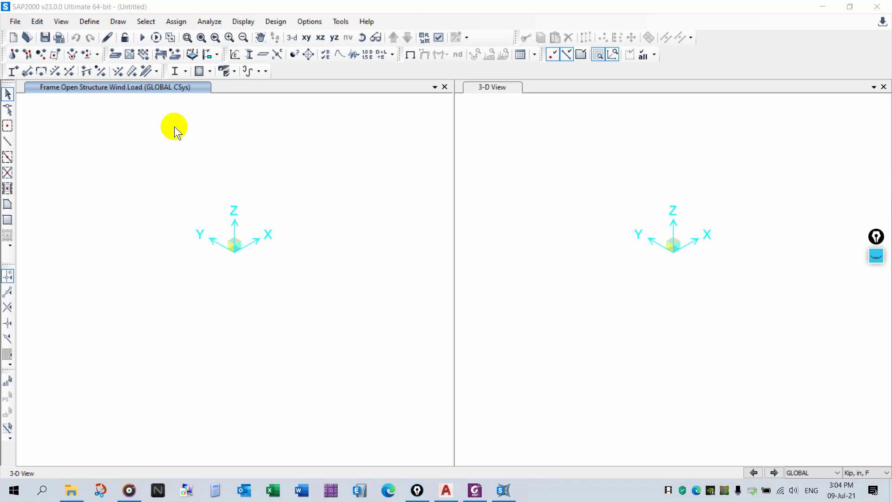
Step: Create a new blank model initialized from the existing file FOR MUNICIPLITY -28-6-2021.sdb
{"action": "left_click", "coordinate": [17, 22]}
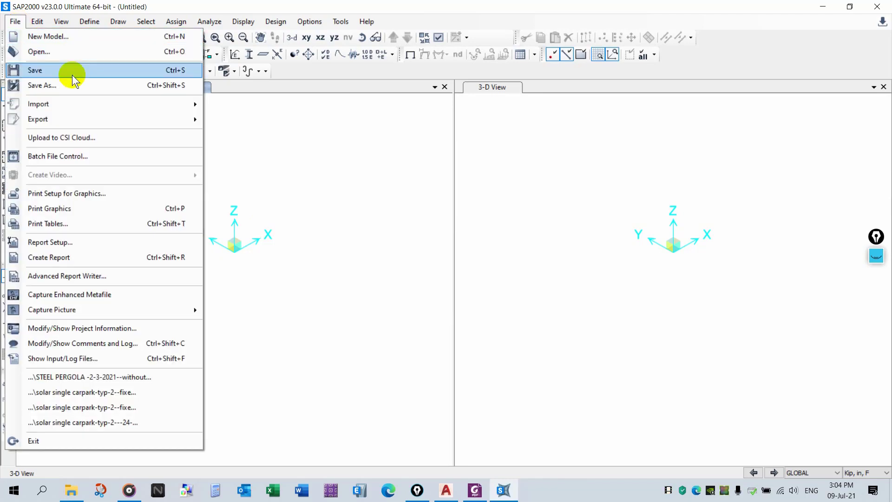
{"action": "left_click", "coordinate": [76, 37]}
{"action": "left_click", "coordinate": [448, 288]}
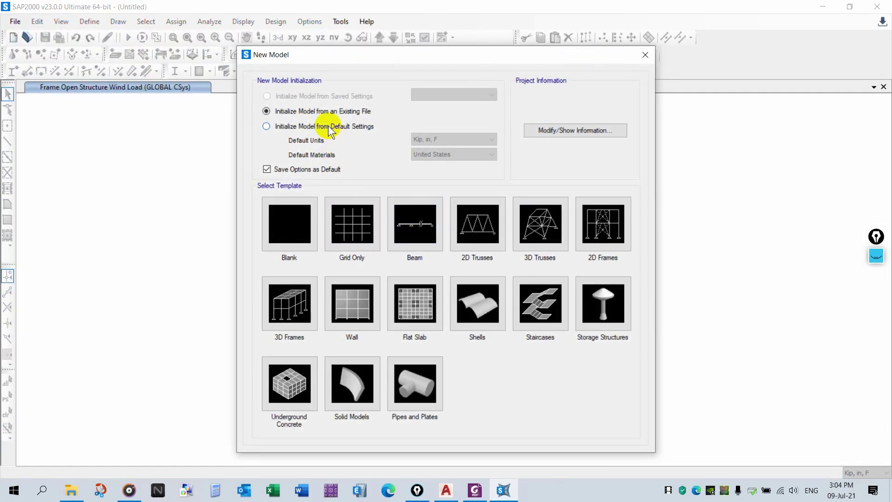
{"action": "left_click", "coordinate": [266, 111]}
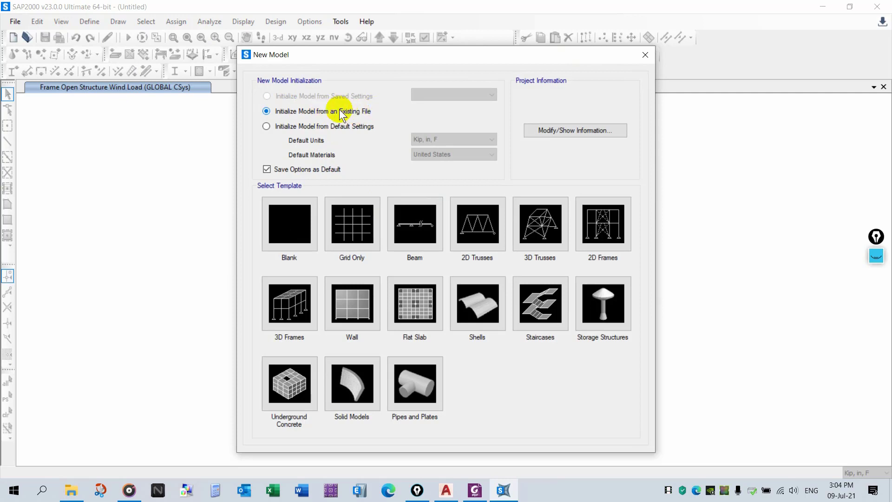
{"action": "left_click", "coordinate": [308, 224]}
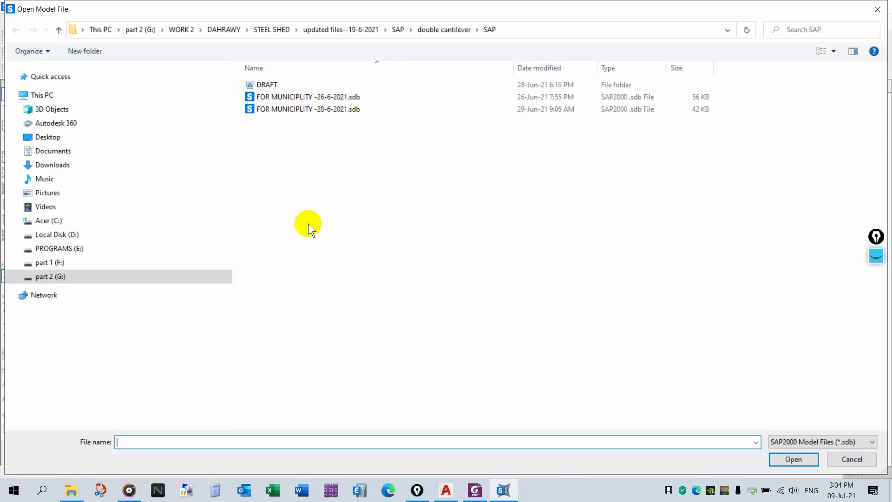
{"action": "double_click", "coordinate": [329, 109]}
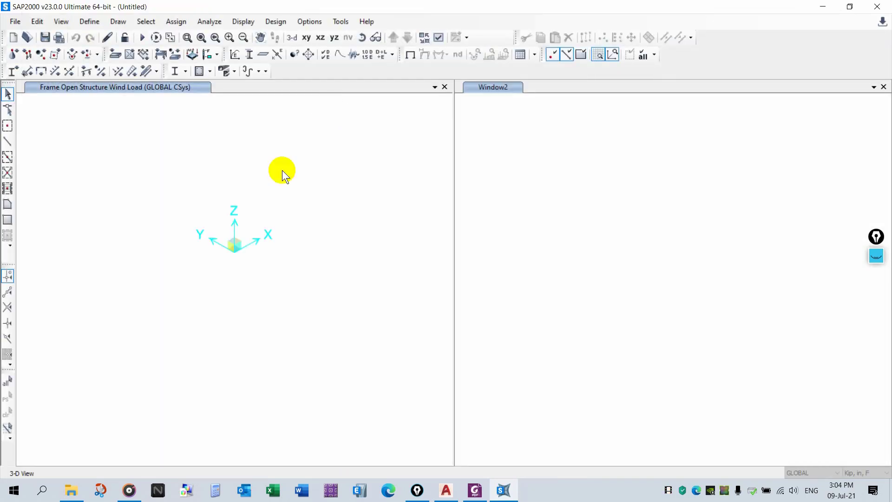
Step: Review the load patterns inherited from the existing model file
{"action": "left_click", "coordinate": [90, 22]}
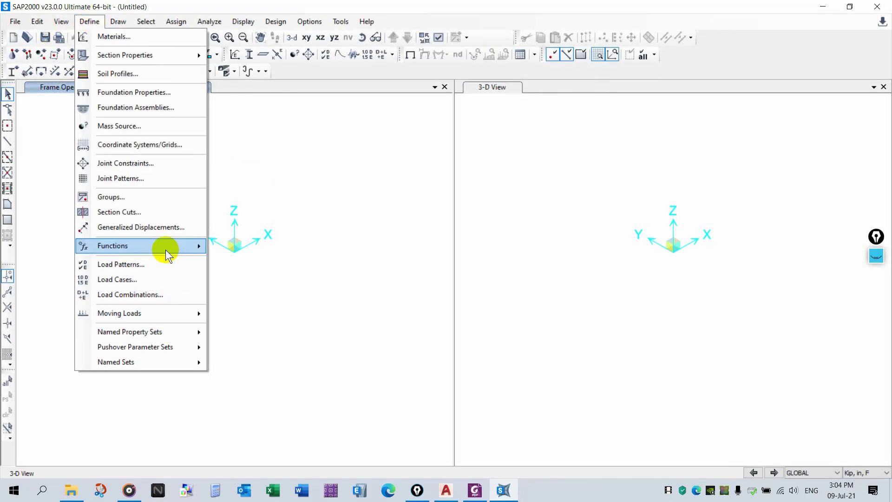
{"action": "left_click", "coordinate": [166, 265]}
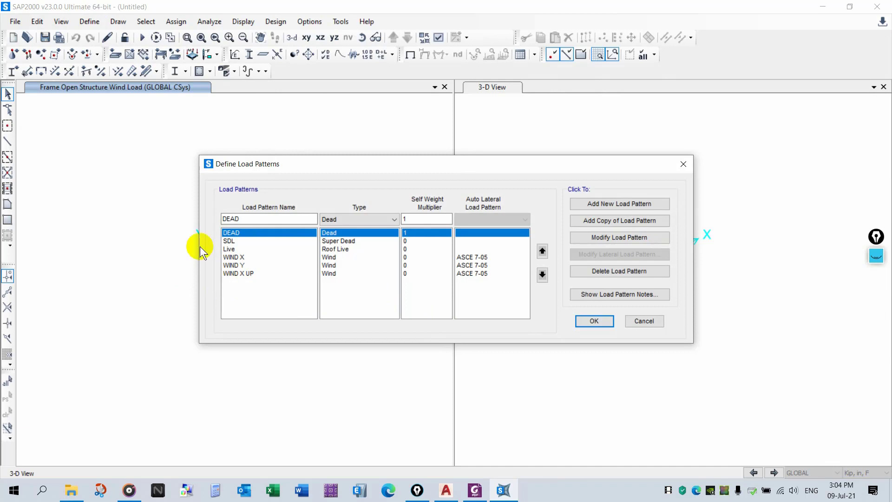
{"action": "key", "text": "Return"}
Step: Look through the full list of load combinations inherited from the existing model file
{"action": "left_click", "coordinate": [88, 22]}
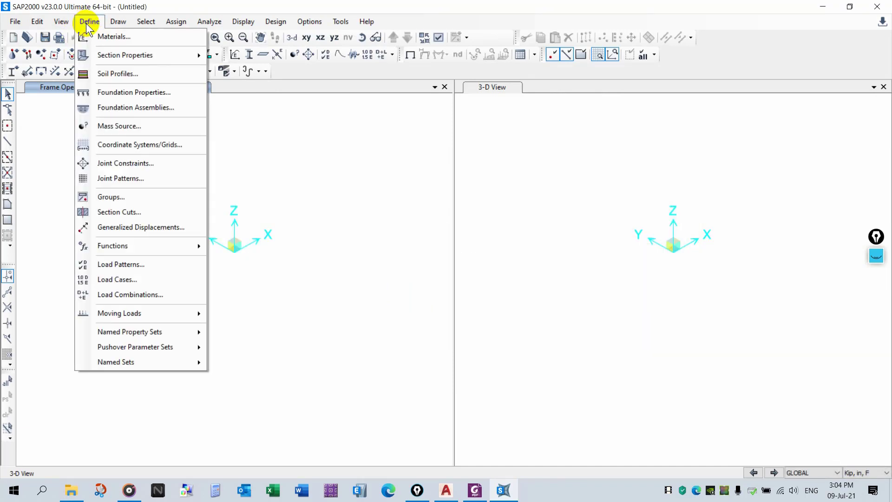
{"action": "left_click", "coordinate": [130, 295]}
{"action": "scroll", "coordinate": [375, 264], "scroll_direction": "down", "scroll_amount": 10}
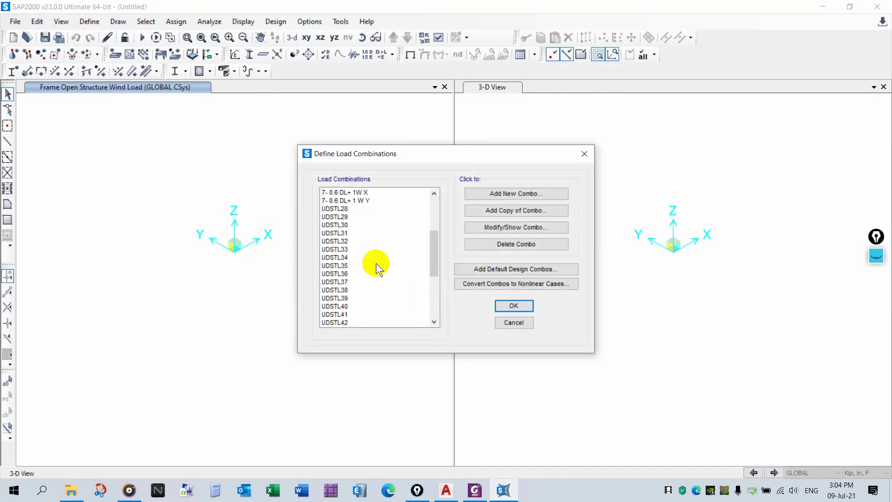
{"action": "scroll", "coordinate": [375, 263], "scroll_direction": "down", "scroll_amount": 5}
{"action": "scroll", "coordinate": [377, 263], "scroll_direction": "up", "scroll_amount": 15}
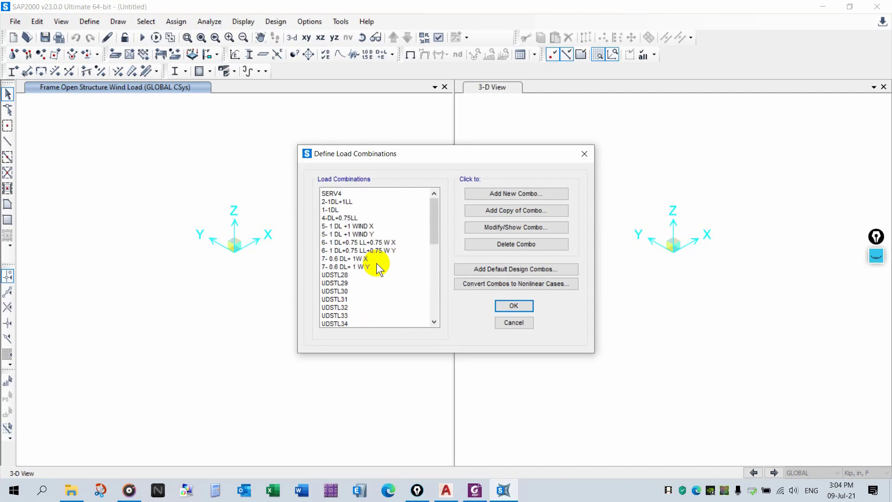
{"action": "left_click", "coordinate": [513, 306]}
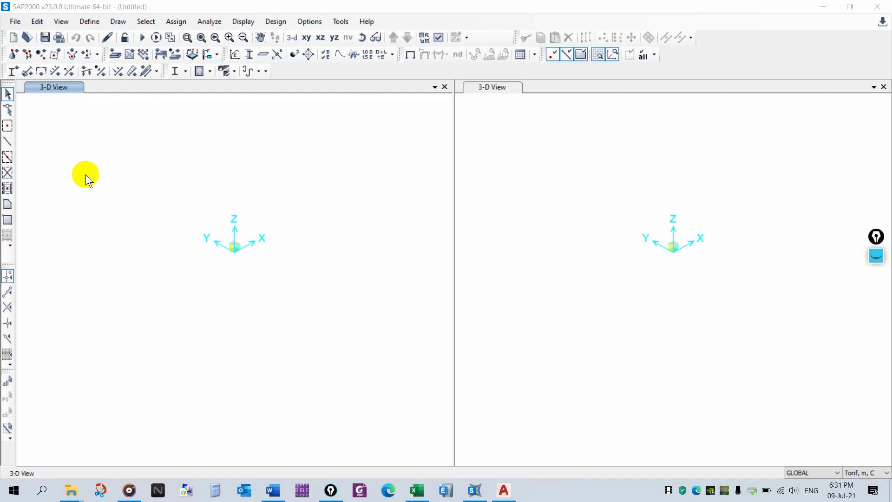
Step: Open the load pattern definitions and annotate the screen with horizontal axis arrows plus a downward and an upward vertical arrow
{"action": "left_click", "coordinate": [93, 23]}
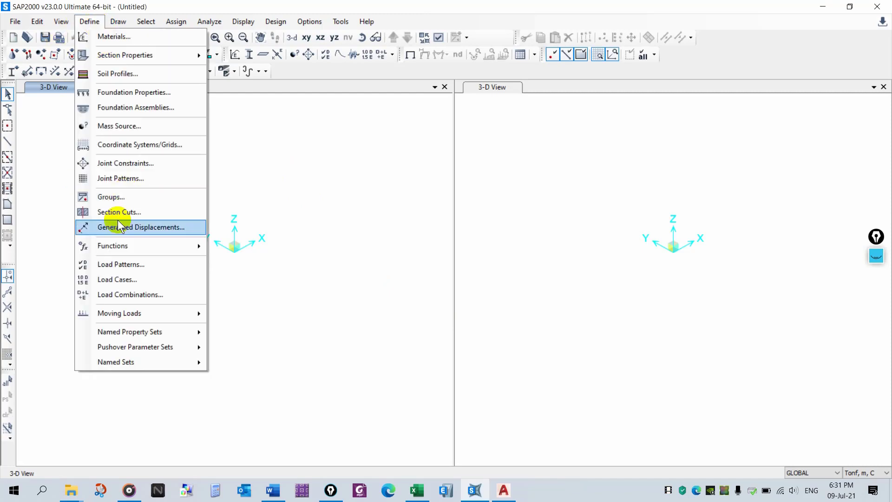
{"action": "left_click", "coordinate": [134, 263]}
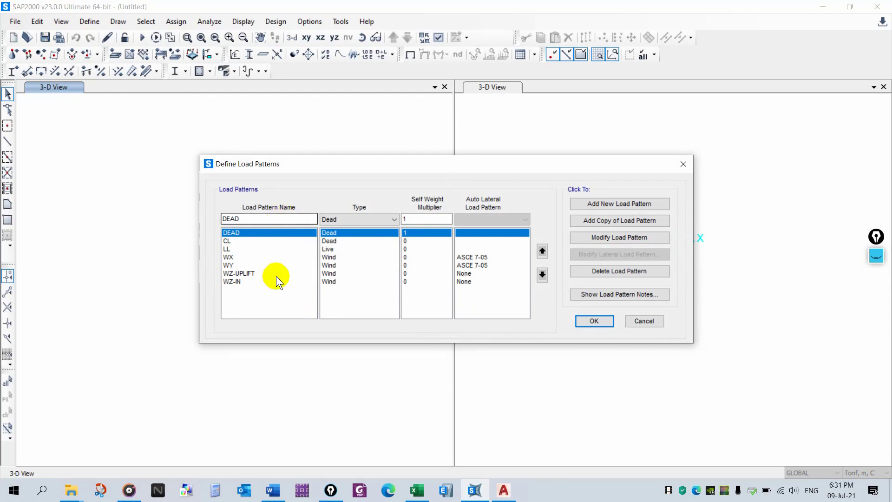
{"action": "left_click", "coordinate": [876, 256]}
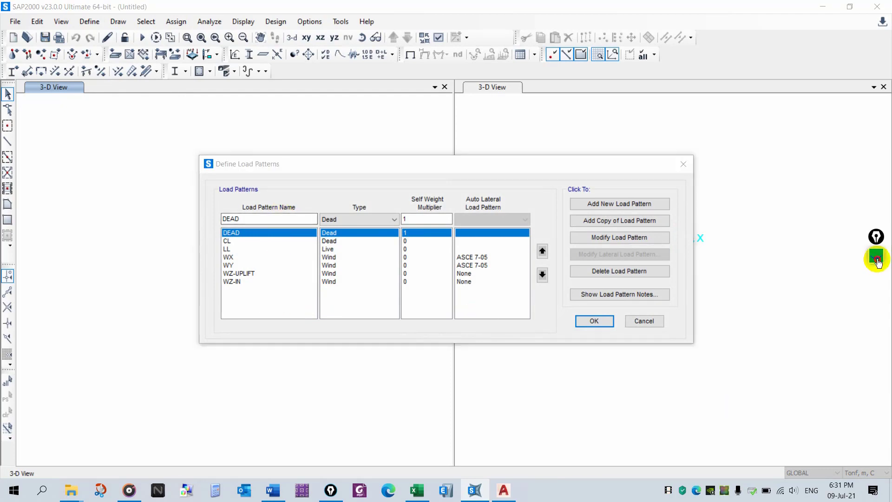
{"action": "left_click", "coordinate": [876, 284]}
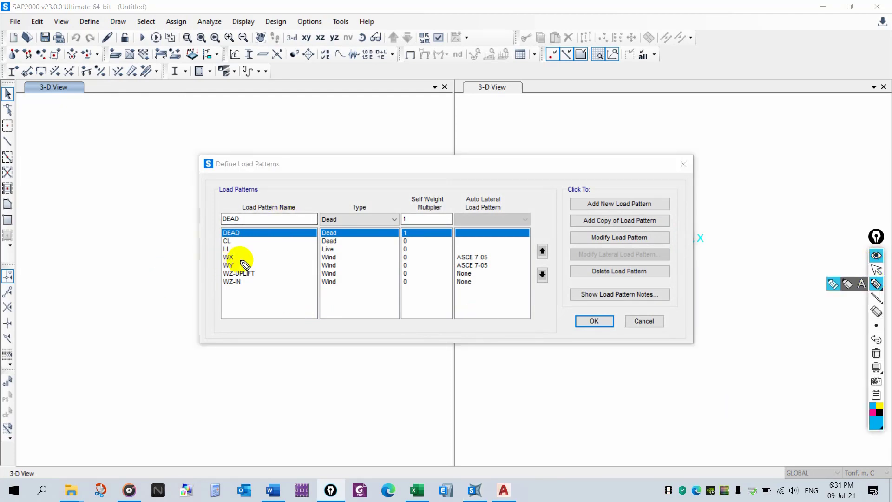
{"action": "mouse_move", "coordinate": [272, 403]}
{"action": "left_mouse_down"}
{"action": "mouse_move", "coordinate": [409, 392]}
{"action": "mouse_move", "coordinate": [392, 392]}
{"action": "left_mouse_up"}
{"action": "left_click_drag", "start_coordinate": [285, 449], "coordinate": [273, 350]}
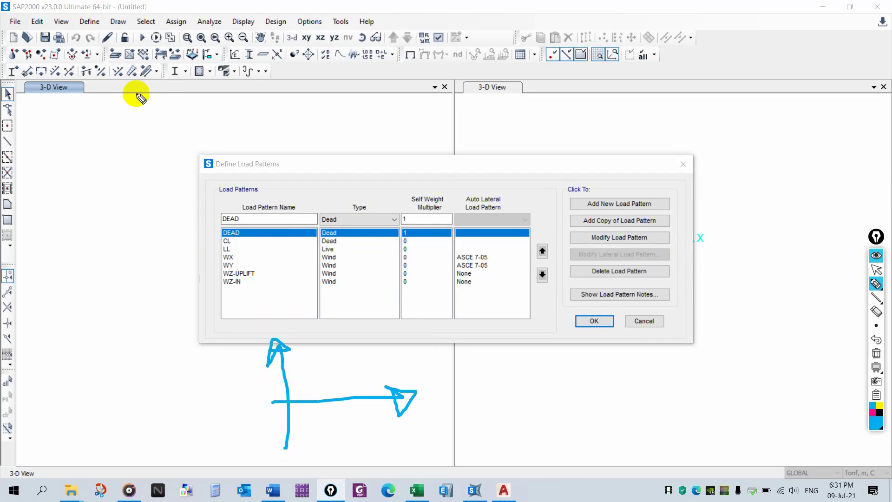
{"action": "mouse_move", "coordinate": [147, 65]}
{"action": "left_mouse_down"}
{"action": "mouse_move", "coordinate": [161, 138]}
{"action": "mouse_move", "coordinate": [133, 123]}
{"action": "mouse_move", "coordinate": [164, 117]}
{"action": "left_mouse_up"}
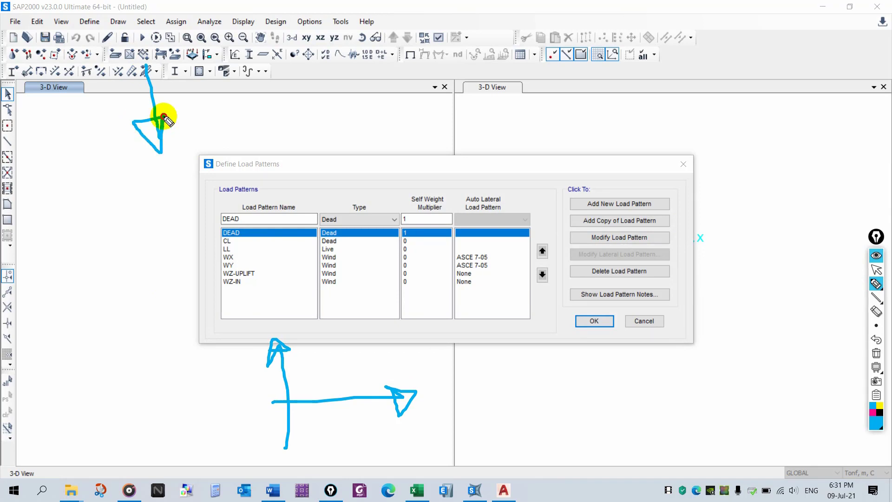
{"action": "mouse_move", "coordinate": [178, 253]}
{"action": "left_mouse_down"}
{"action": "mouse_move", "coordinate": [163, 166]}
{"action": "mouse_move", "coordinate": [181, 179]}
{"action": "left_mouse_up"}
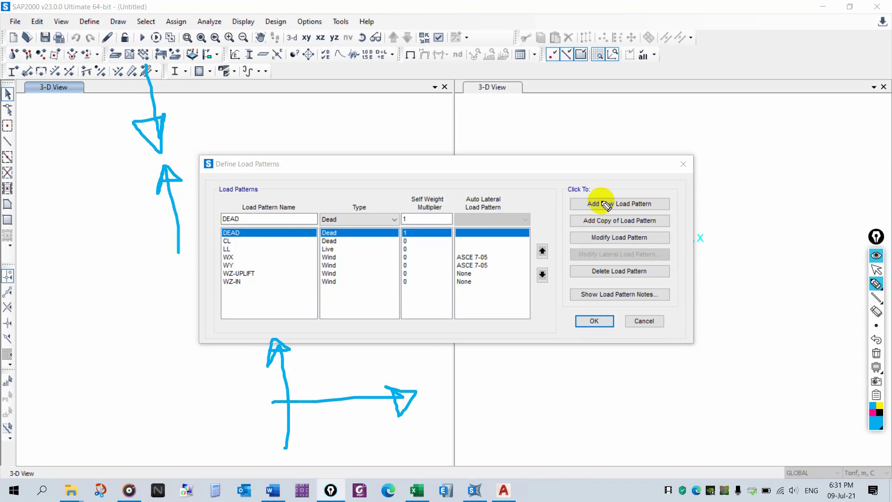
Step: Sketch a portal frame with lateral, upward and downward wind arrows, and mark the ASCE 7-05 entries of WX and WY
{"action": "mouse_move", "coordinate": [559, 273]}
{"action": "left_mouse_down"}
{"action": "mouse_move", "coordinate": [537, 145]}
{"action": "mouse_move", "coordinate": [792, 231]}
{"action": "mouse_move", "coordinate": [792, 252]}
{"action": "left_mouse_up"}
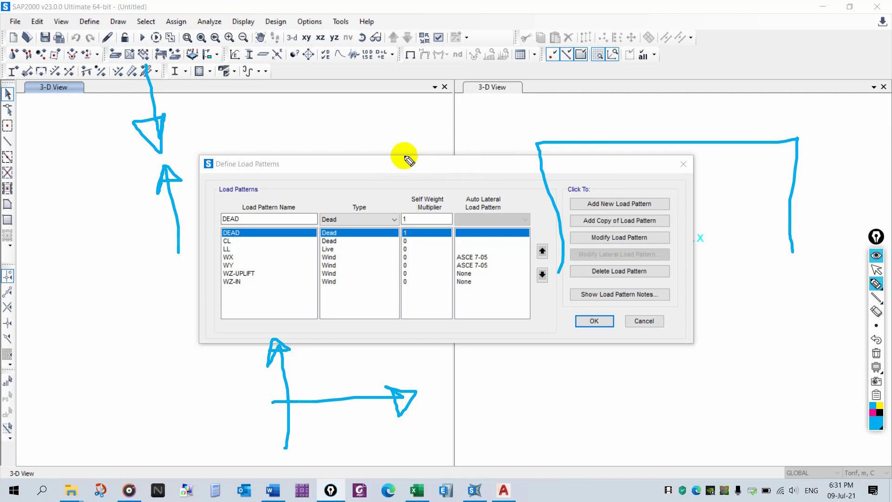
{"action": "mouse_move", "coordinate": [403, 155]}
{"action": "left_mouse_down"}
{"action": "mouse_move", "coordinate": [470, 149]}
{"action": "mouse_move", "coordinate": [471, 164]}
{"action": "mouse_move", "coordinate": [472, 154]}
{"action": "mouse_move", "coordinate": [487, 151]}
{"action": "left_mouse_up"}
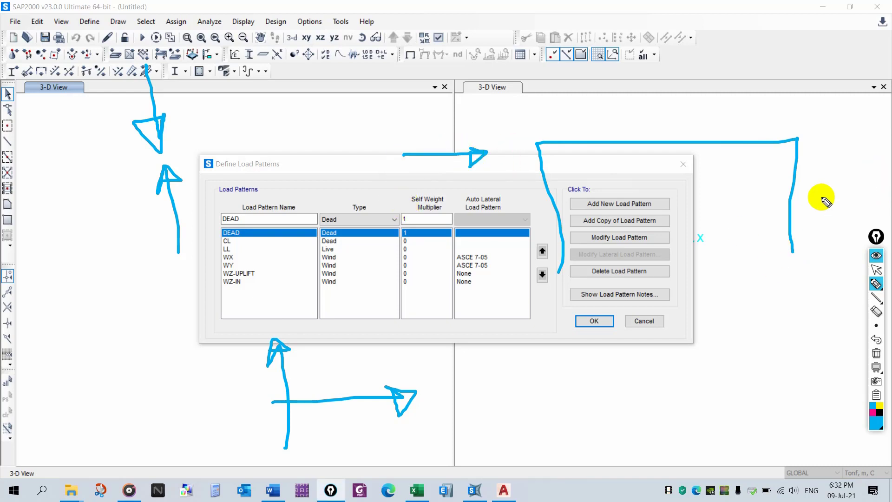
{"action": "mouse_move", "coordinate": [696, 395]}
{"action": "left_mouse_down"}
{"action": "mouse_move", "coordinate": [688, 282]}
{"action": "mouse_move", "coordinate": [681, 299]}
{"action": "mouse_move", "coordinate": [702, 286]}
{"action": "mouse_move", "coordinate": [711, 297]}
{"action": "mouse_move", "coordinate": [682, 295]}
{"action": "left_mouse_up"}
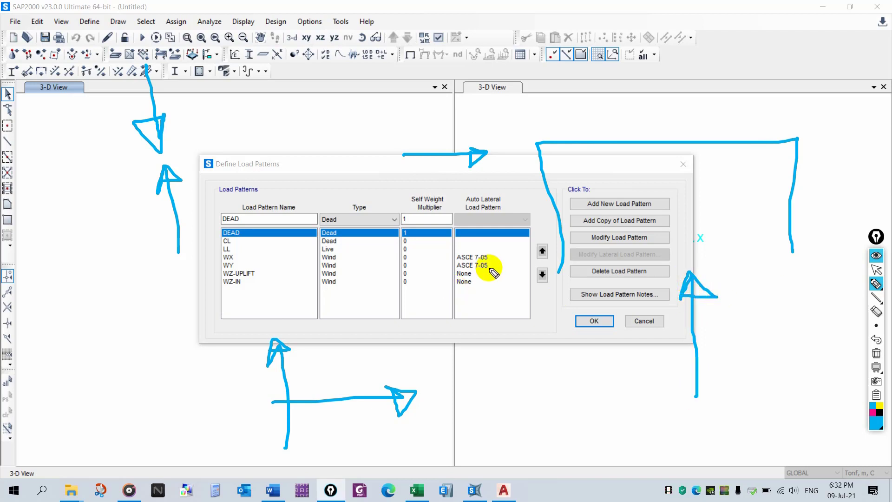
{"action": "mouse_move", "coordinate": [489, 257]}
{"action": "left_mouse_down"}
{"action": "mouse_move", "coordinate": [510, 253]}
{"action": "mouse_move", "coordinate": [514, 274]}
{"action": "left_mouse_up"}
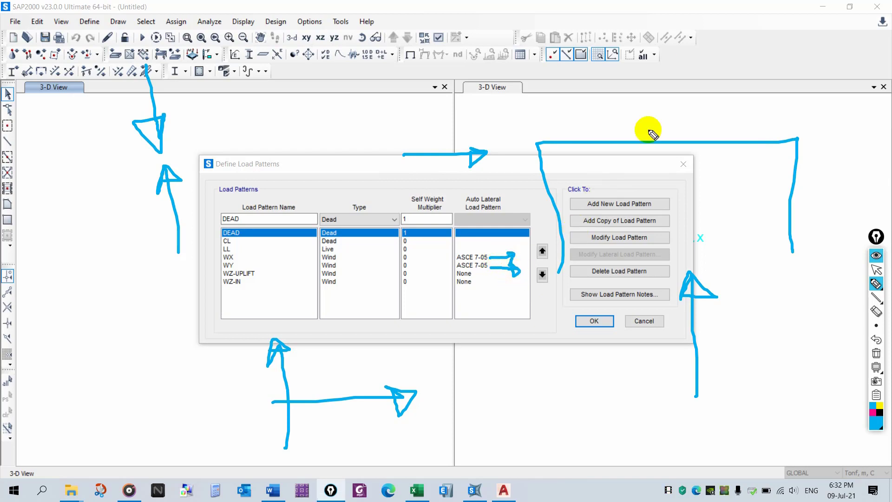
{"action": "mouse_move", "coordinate": [660, 5]}
{"action": "left_mouse_down"}
{"action": "mouse_move", "coordinate": [680, 127]}
{"action": "mouse_move", "coordinate": [647, 101]}
{"action": "mouse_move", "coordinate": [687, 90]}
{"action": "left_mouse_up"}
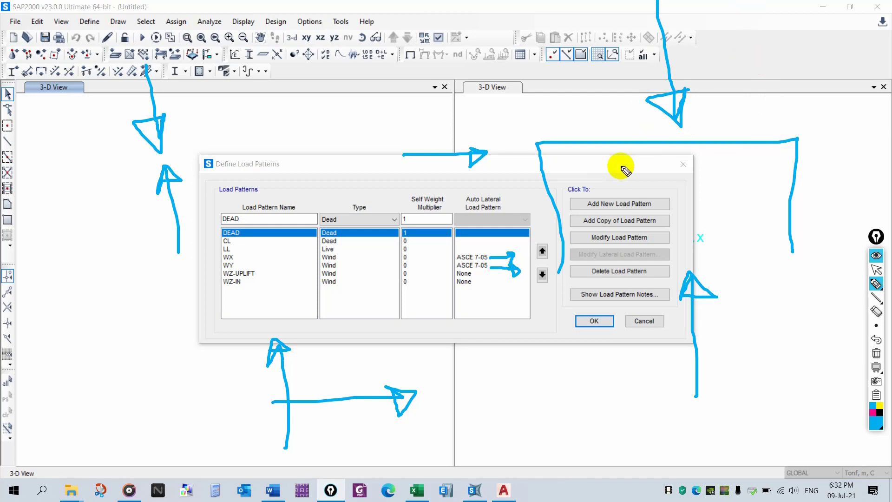
Step: Sketch a distributed load with dividing strokes on top of the frame beam and an upward arrow beneath it
{"action": "mouse_move", "coordinate": [536, 138]}
{"action": "left_mouse_down"}
{"action": "mouse_move", "coordinate": [549, 113]}
{"action": "mouse_move", "coordinate": [799, 108]}
{"action": "mouse_move", "coordinate": [797, 139]}
{"action": "left_mouse_up"}
{"action": "left_click_drag", "start_coordinate": [733, 112], "coordinate": [732, 132]}
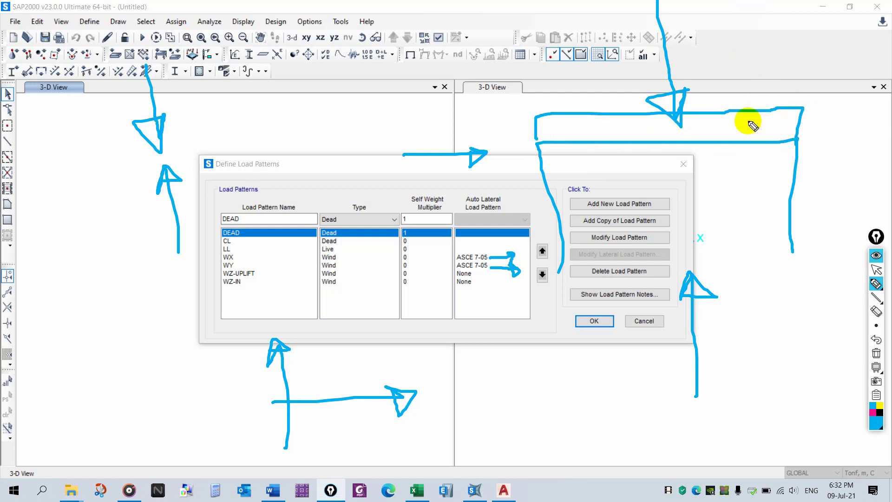
{"action": "mouse_move", "coordinate": [635, 120]}
{"action": "left_mouse_down"}
{"action": "mouse_move", "coordinate": [633, 132]}
{"action": "mouse_move", "coordinate": [610, 137]}
{"action": "left_mouse_up"}
{"action": "mouse_move", "coordinate": [696, 244]}
{"action": "left_mouse_down"}
{"action": "mouse_move", "coordinate": [701, 223]}
{"action": "mouse_move", "coordinate": [678, 166]}
{"action": "mouse_move", "coordinate": [685, 148]}
{"action": "left_mouse_up"}
{"action": "mouse_move", "coordinate": [684, 148]}
{"action": "left_mouse_down"}
{"action": "mouse_move", "coordinate": [677, 174]}
{"action": "mouse_move", "coordinate": [704, 175]}
{"action": "mouse_move", "coordinate": [671, 174]}
{"action": "left_mouse_up"}
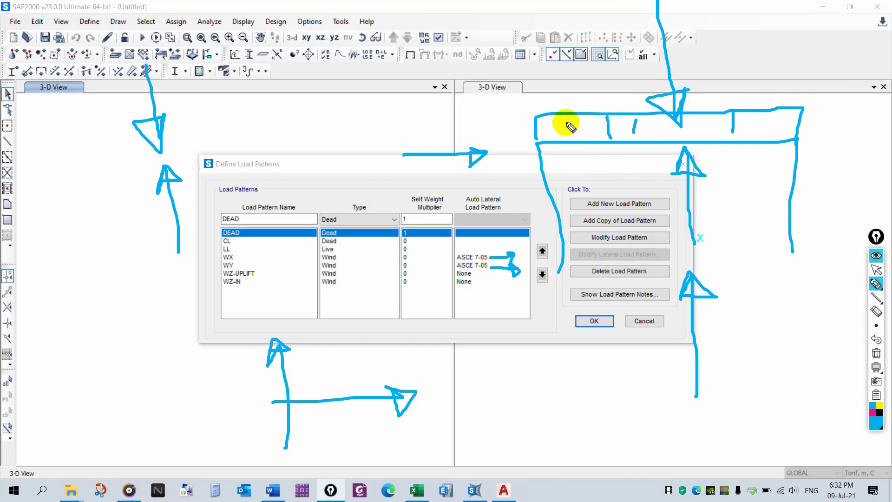
{"action": "left_click_drag", "start_coordinate": [567, 116], "coordinate": [572, 149]}
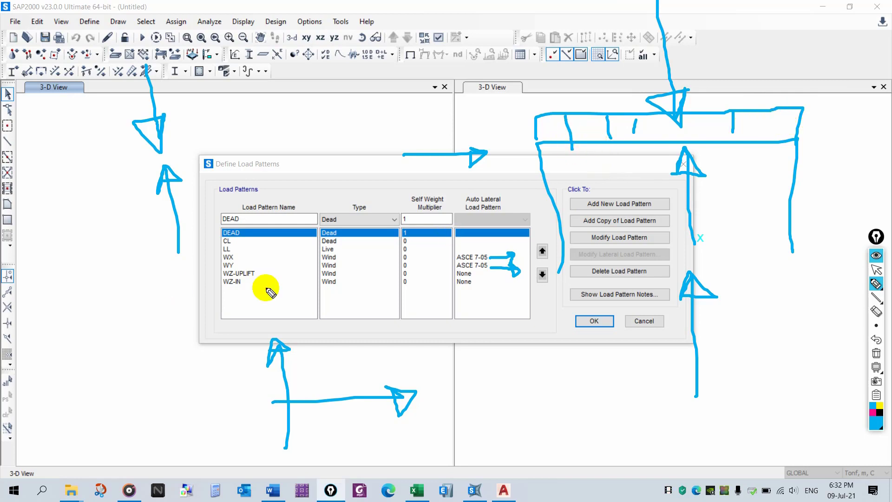
Step: Mark the WZ-UPLIFT and WZ-IN load patterns with arrows, clear all screen annotations and close the load pattern definitions
{"action": "left_click_drag", "start_coordinate": [255, 273], "coordinate": [279, 272]}
{"action": "mouse_move", "coordinate": [243, 283]}
{"action": "left_mouse_down"}
{"action": "mouse_move", "coordinate": [289, 284]}
{"action": "mouse_move", "coordinate": [277, 290]}
{"action": "left_mouse_up"}
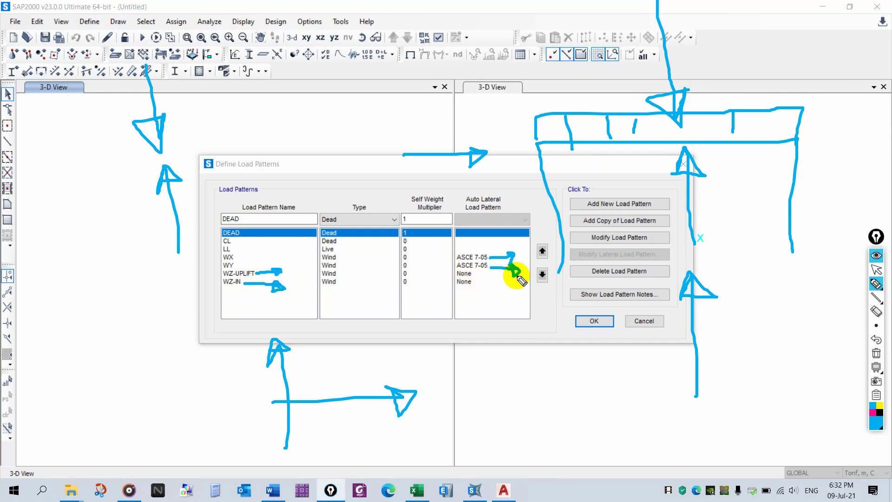
{"action": "left_click", "coordinate": [879, 341]}
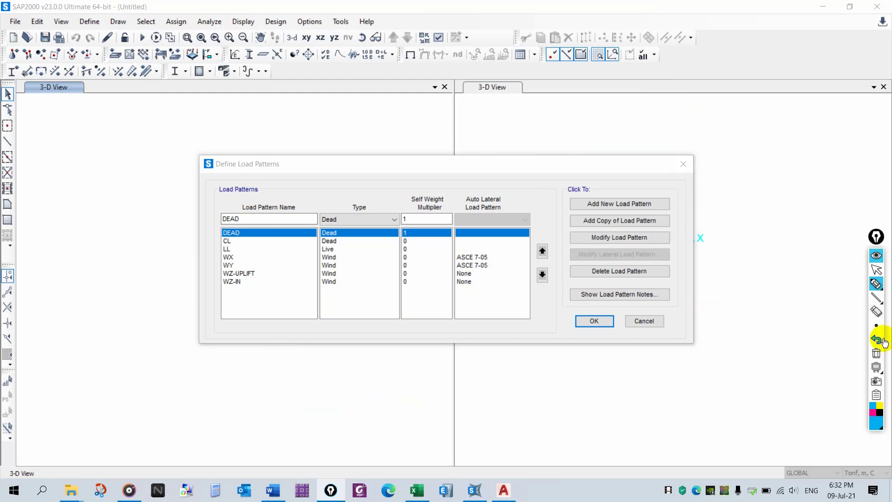
{"action": "left_click", "coordinate": [876, 257]}
{"action": "left_click", "coordinate": [683, 163]}
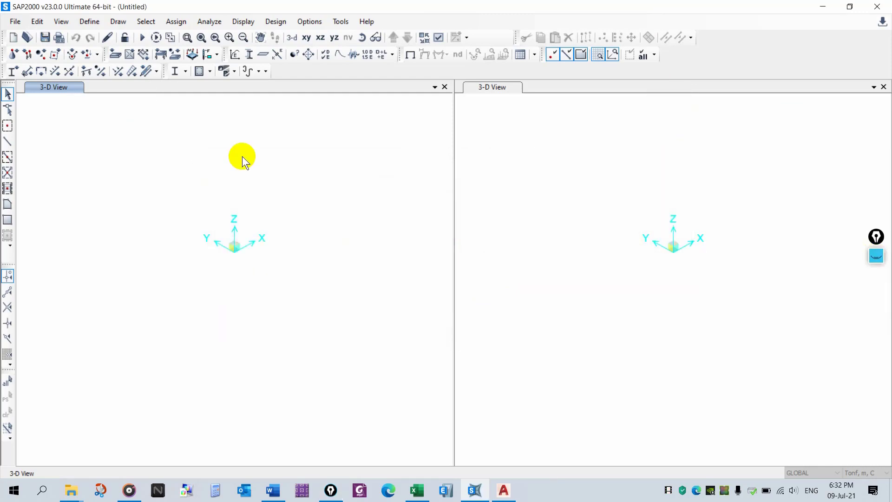
Step: Import the AutoCAD .dxf file with Z as the global up direction and Tonf, m, C units
{"action": "left_click", "coordinate": [15, 21]}
{"action": "mouse_move", "coordinate": [157, 101]}
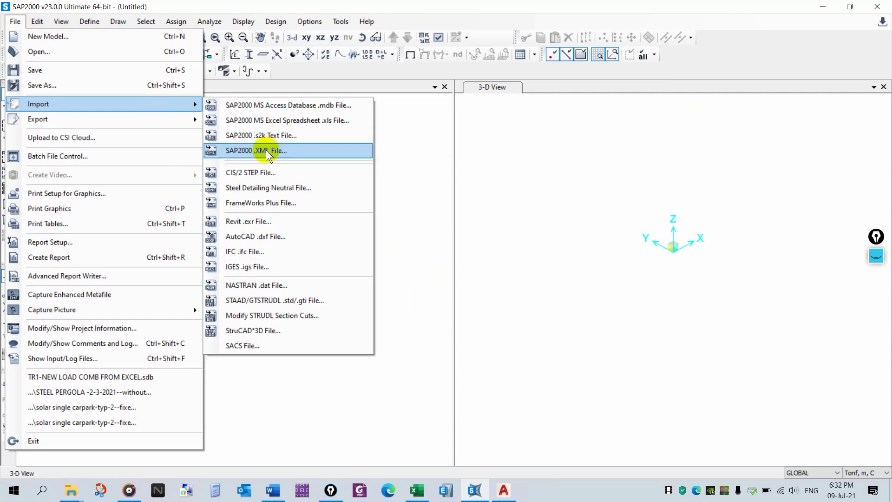
{"action": "left_click", "coordinate": [272, 236]}
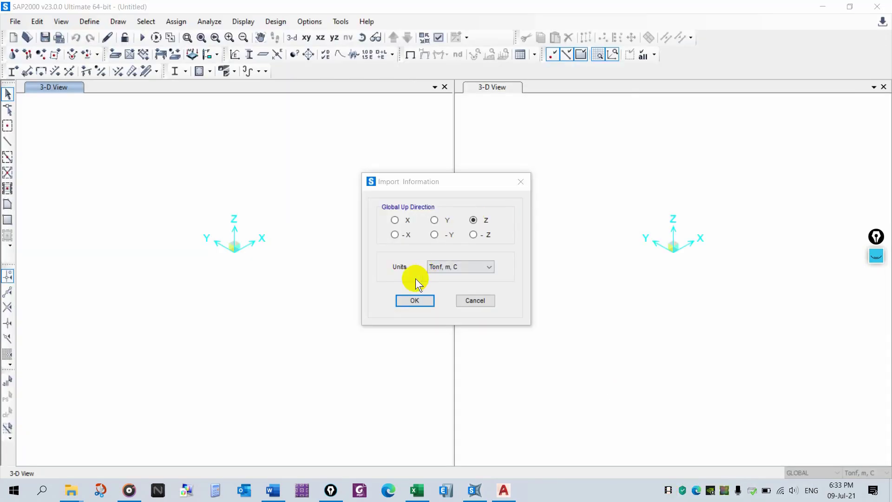
{"action": "left_click", "coordinate": [418, 300]}
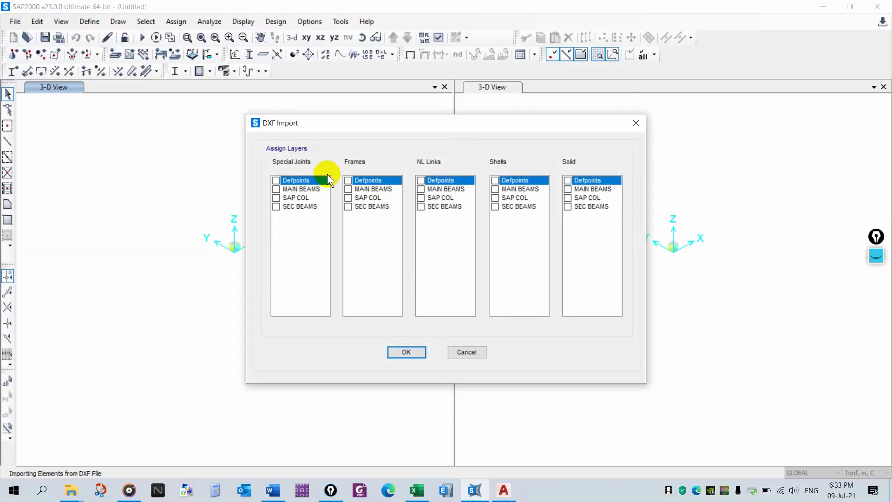
Step: Assign the MAIN BEAMS, SAP COL and SEC BEAMS layers to frames and complete the DXF import
{"action": "left_click_drag", "start_coordinate": [348, 124], "coordinate": [523, 61]}
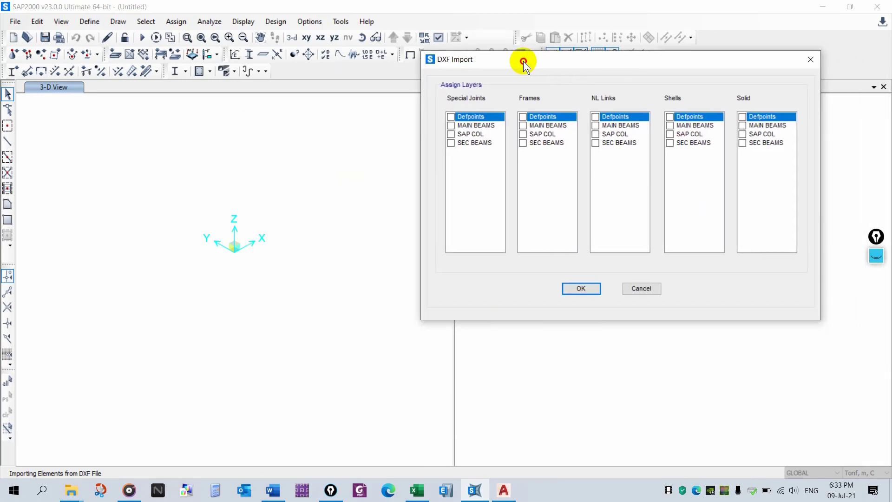
{"action": "left_click", "coordinate": [523, 126]}
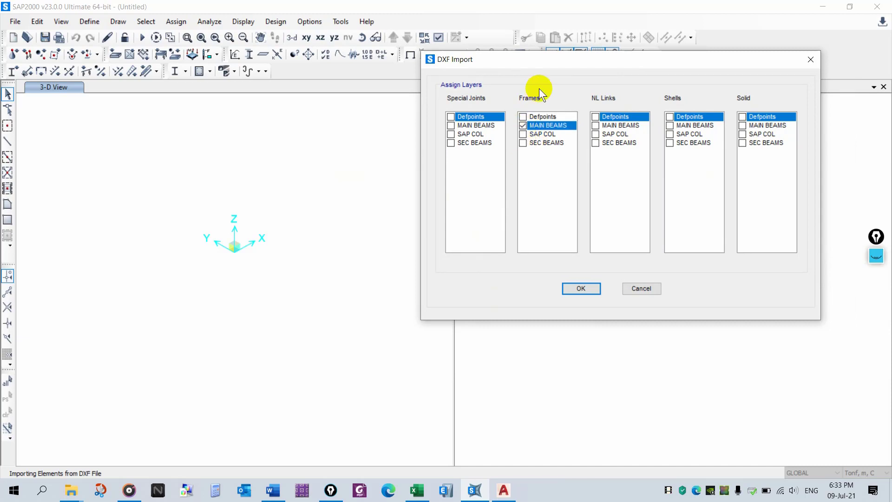
{"action": "left_click", "coordinate": [523, 135]}
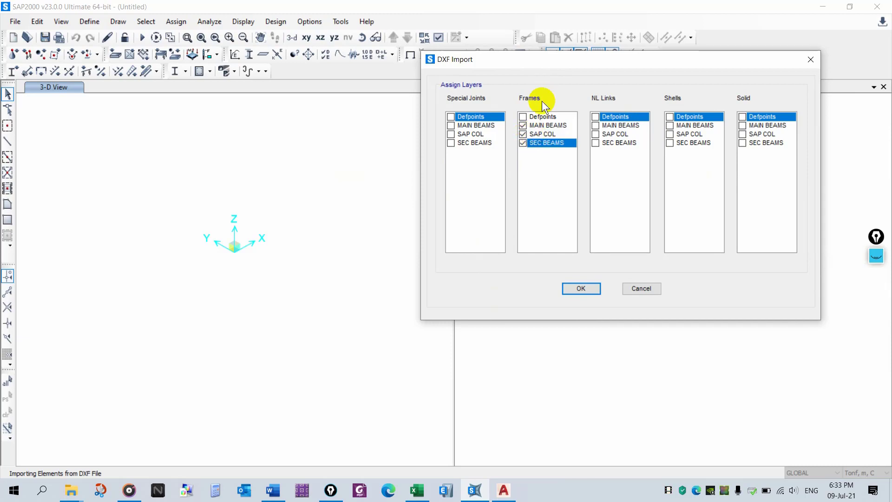
{"action": "left_click", "coordinate": [581, 288]}
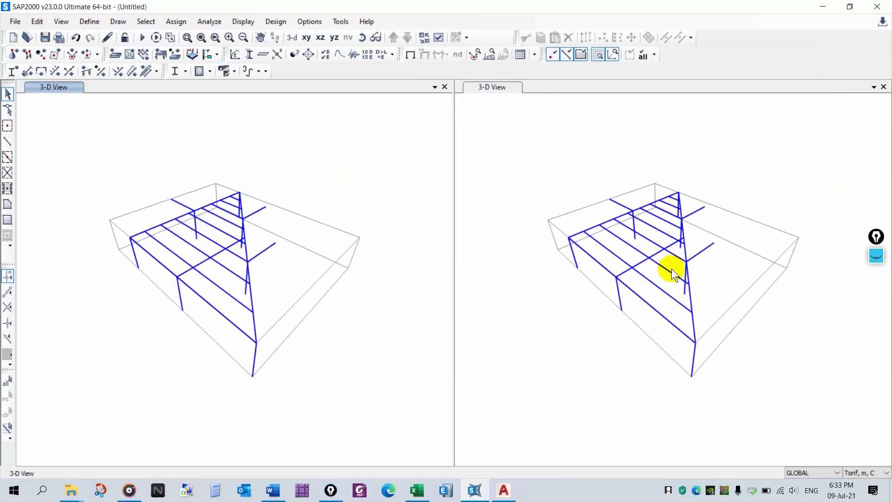
Step: Delete the short beam stubs that project beyond the outer main beams of the imported frame
{"action": "mouse_move", "coordinate": [683, 285]}
{"action": "middle_mouse_down", "text": "shift"}
{"action": "mouse_move", "coordinate": [670, 297]}
{"action": "mouse_move", "coordinate": [560, 295]}
{"action": "mouse_move", "coordinate": [705, 289]}
{"action": "mouse_move", "coordinate": [674, 296]}
{"action": "middle_mouse_up", "text": "shift"}
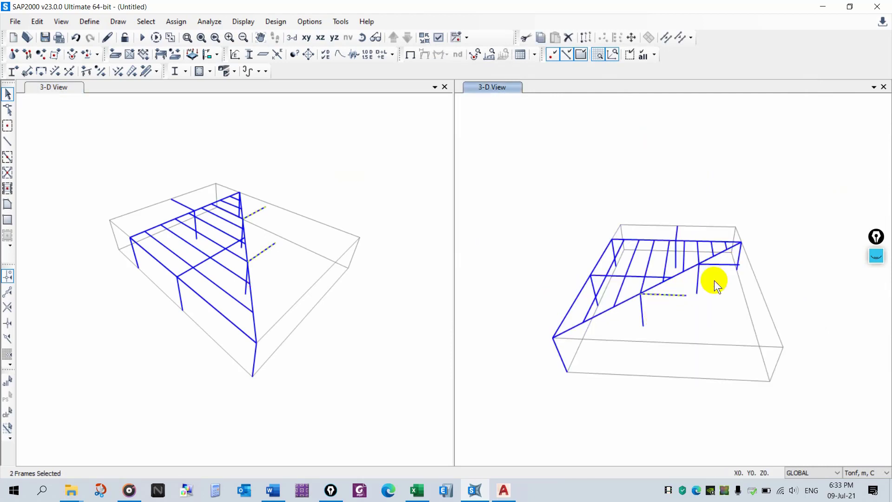
{"action": "key", "text": "ctrl+shift+c"}
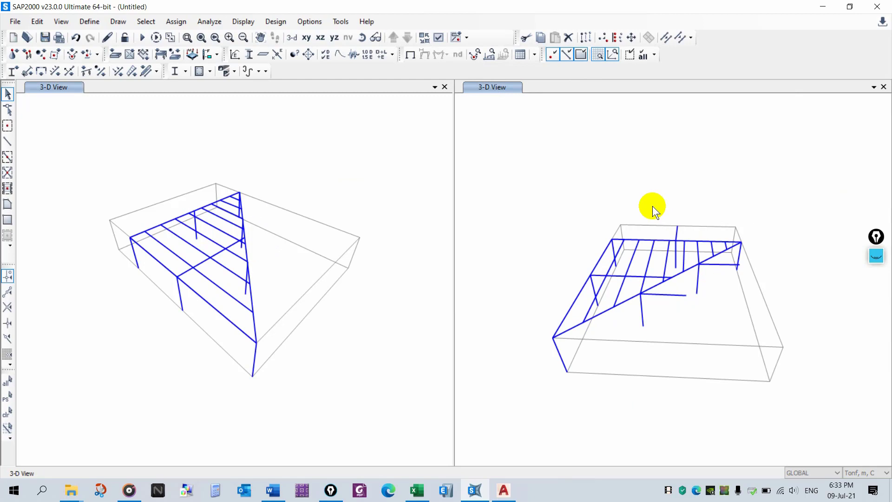
{"action": "left_click", "coordinate": [652, 205]}
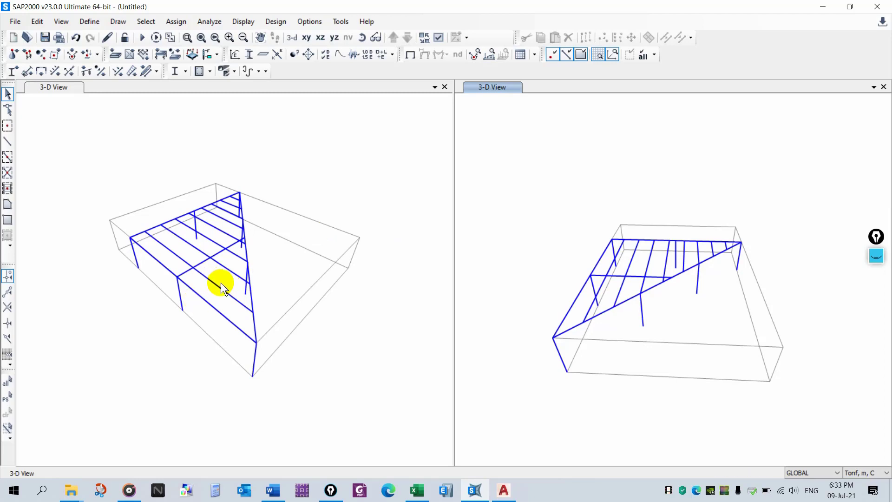
Step: Assign fixed restraints, with all translations and rotations restrained, to the joints at all column bases
{"action": "middle_click_drag", "start_coordinate": [221, 282], "coordinate": [100, 283], "text": "shift"}
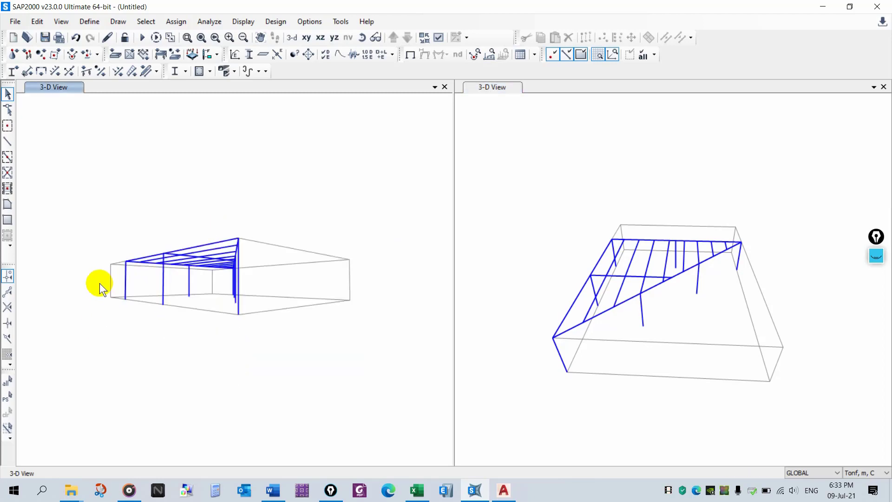
{"action": "left_click_drag", "start_coordinate": [100, 283], "coordinate": [298, 330]}
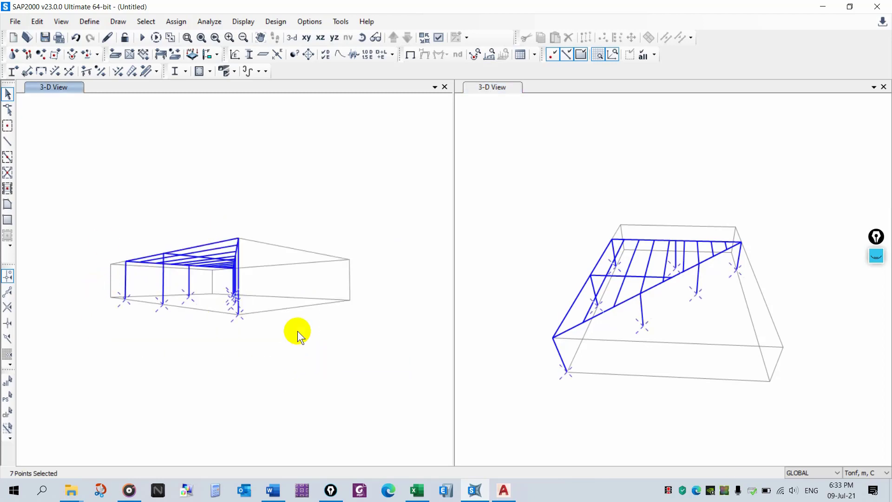
{"action": "left_click", "coordinate": [19, 54]}
{"action": "left_click", "coordinate": [496, 303]}
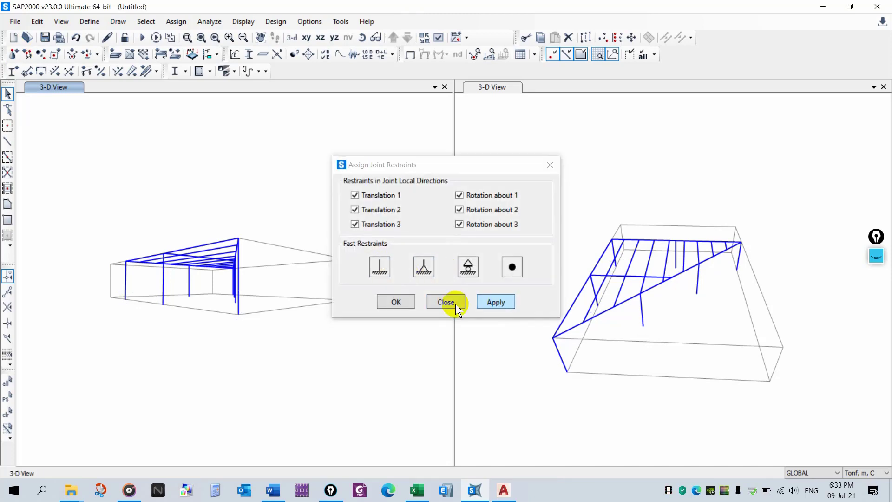
{"action": "left_click", "coordinate": [395, 303]}
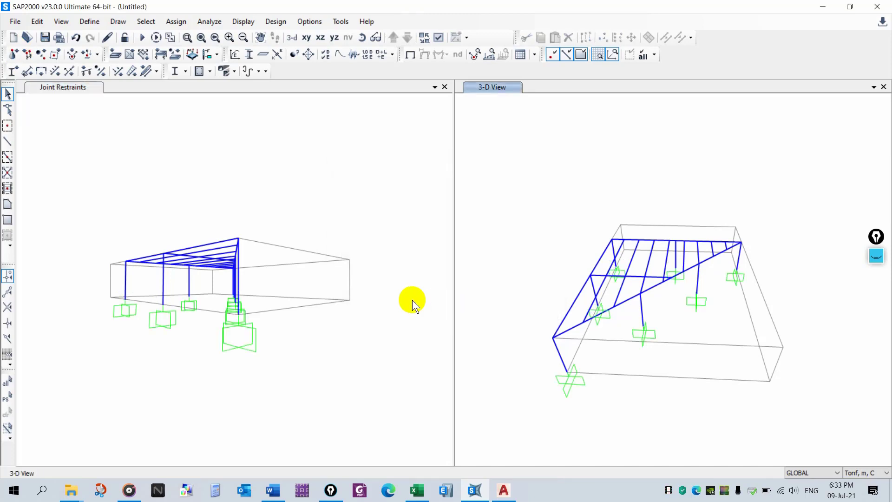
{"action": "left_click", "coordinate": [412, 300]}
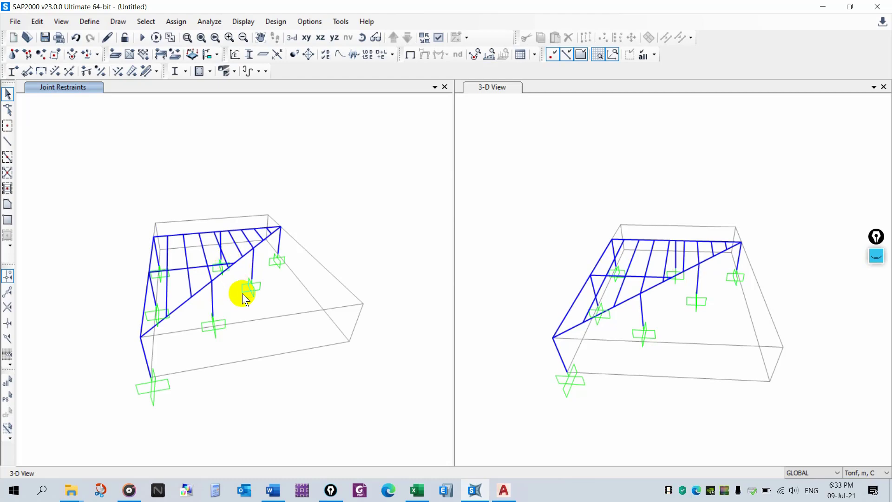
Step: Run the analysis for all load cases, saving the model as 9-6-2021
{"action": "middle_click_drag", "start_coordinate": [240, 295], "coordinate": [271, 224], "text": "shift"}
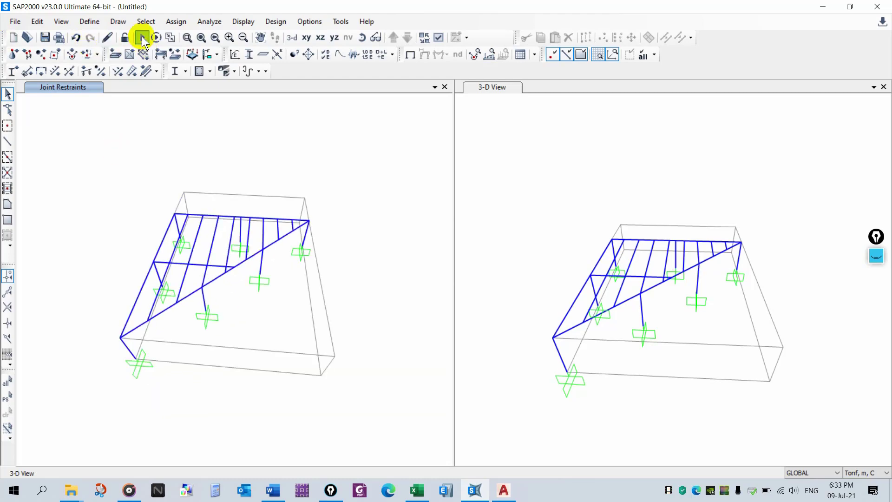
{"action": "key", "text": "F5"}
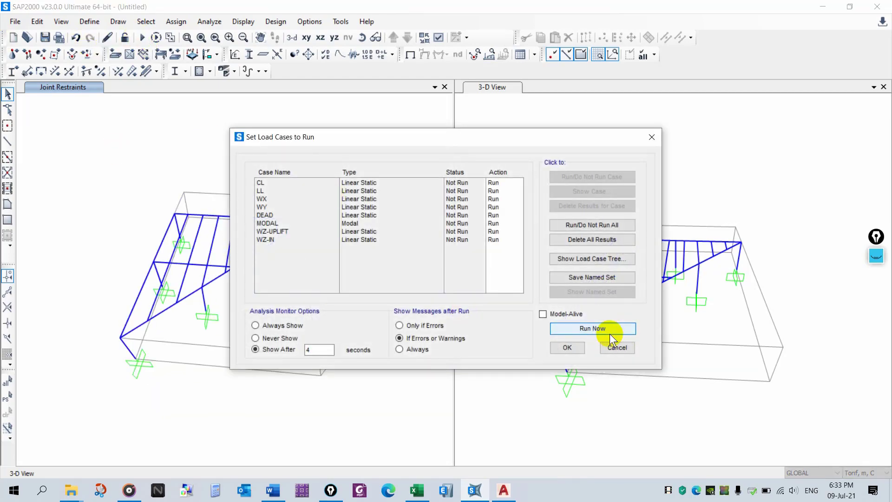
{"action": "left_click", "coordinate": [618, 348]}
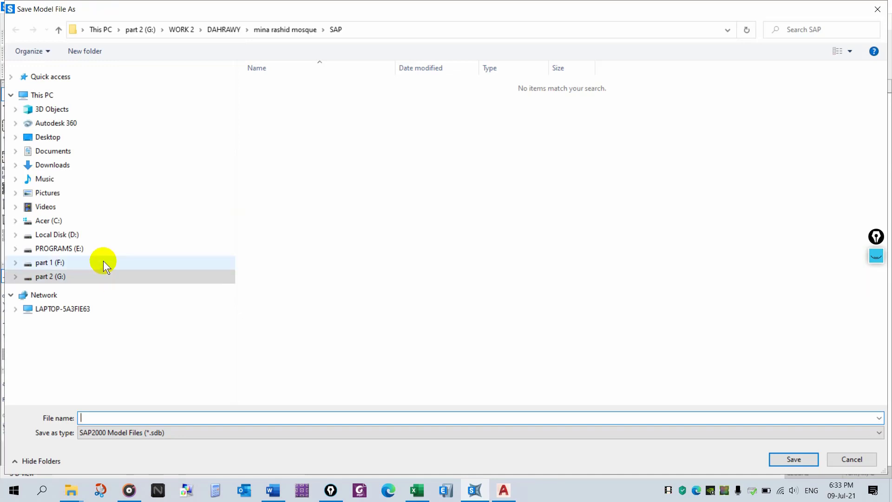
{"action": "left_click", "coordinate": [195, 418]}
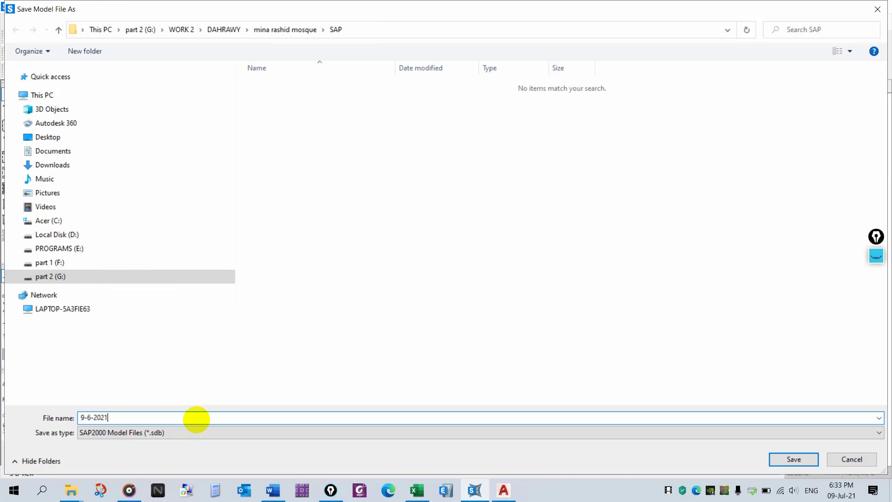
{"action": "type", "text": "9-6-2021"}
{"action": "key", "text": "Return"}
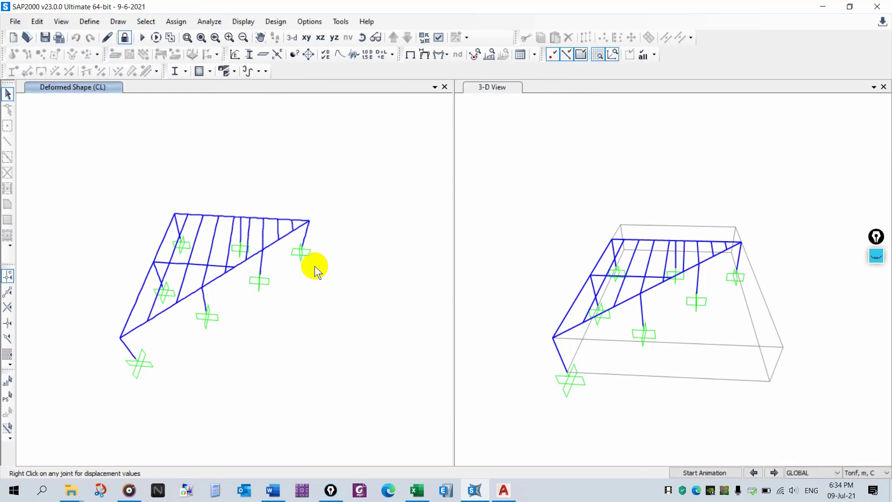
Step: Close the second 3-D view and display the deformed shape for the DEAD load case
{"action": "left_click", "coordinate": [884, 87]}
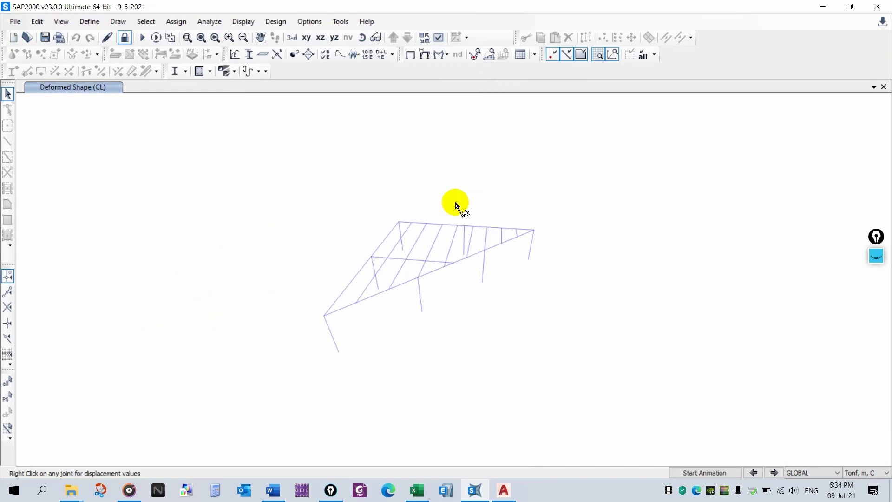
{"action": "left_click", "coordinate": [424, 55]}
{"action": "left_click_drag", "start_coordinate": [492, 106], "coordinate": [315, 75]}
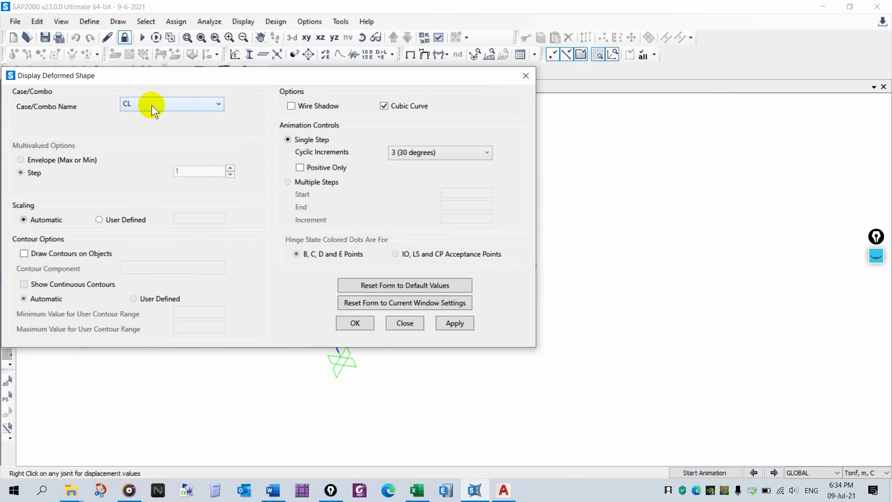
{"action": "left_click", "coordinate": [153, 105]}
{"action": "left_click", "coordinate": [169, 161]}
{"action": "left_click", "coordinate": [438, 325]}
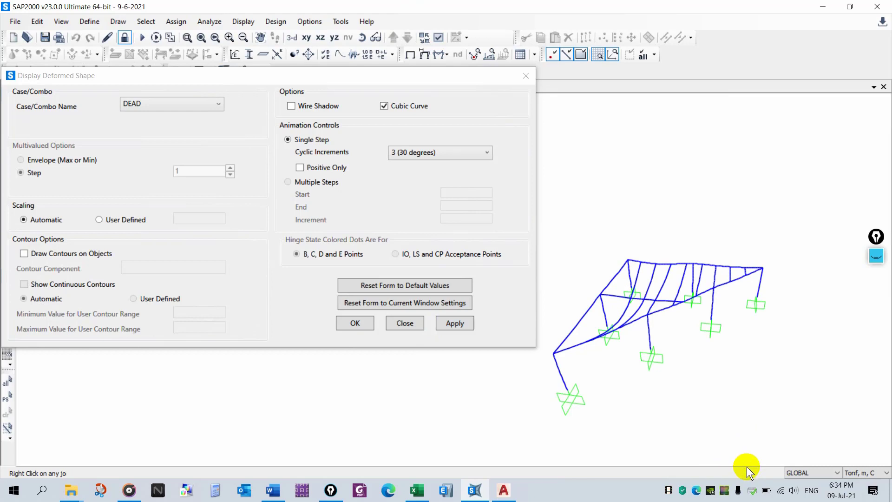
Step: Animate the DEAD deformed shape, stop the animation and close the deformed shape settings
{"action": "left_click", "coordinate": [711, 471]}
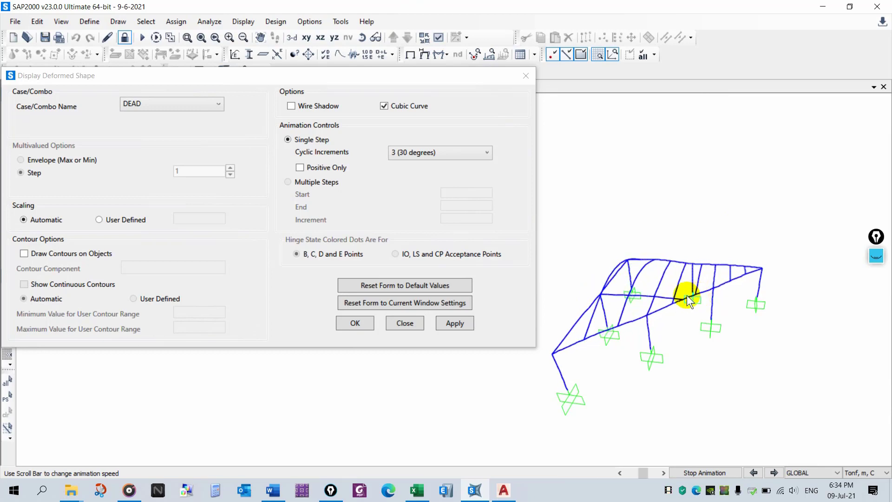
{"action": "left_click", "coordinate": [690, 473]}
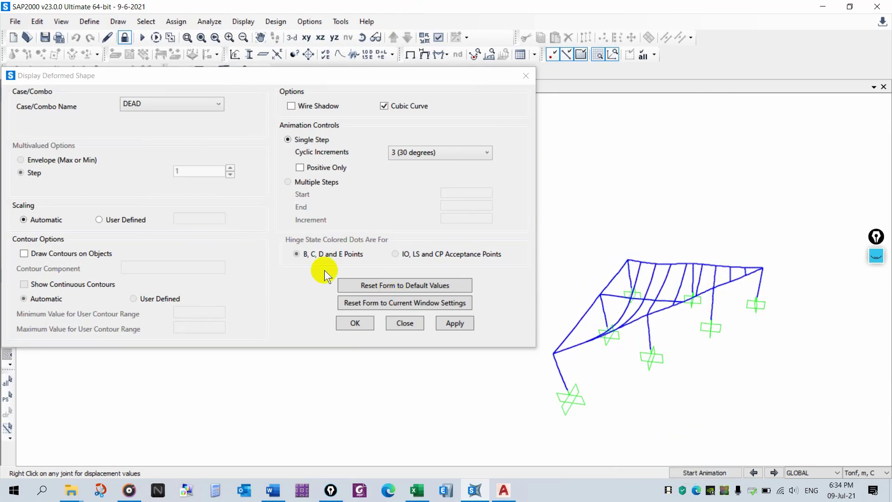
{"action": "left_click", "coordinate": [405, 327]}
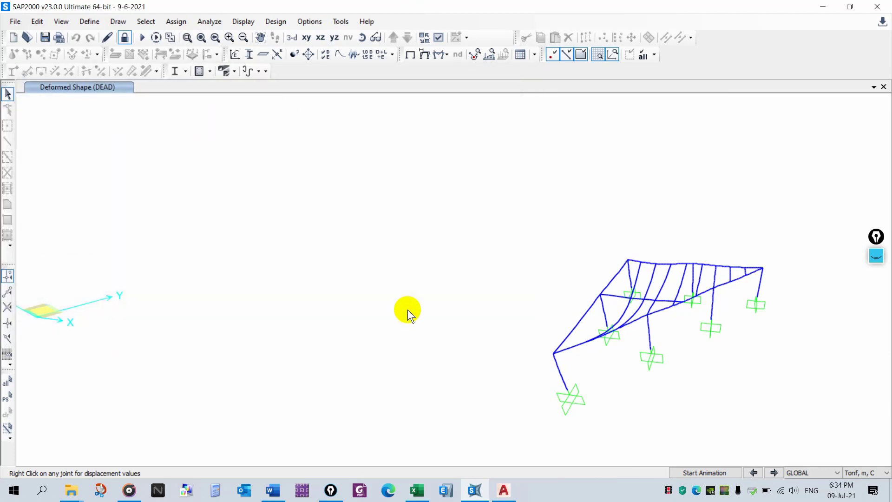
Step: Unlock the model and break the cross beam and the two longest secondary beams at their mutual intersections
{"action": "left_click", "coordinate": [125, 37]}
{"action": "left_click", "coordinate": [464, 291]}
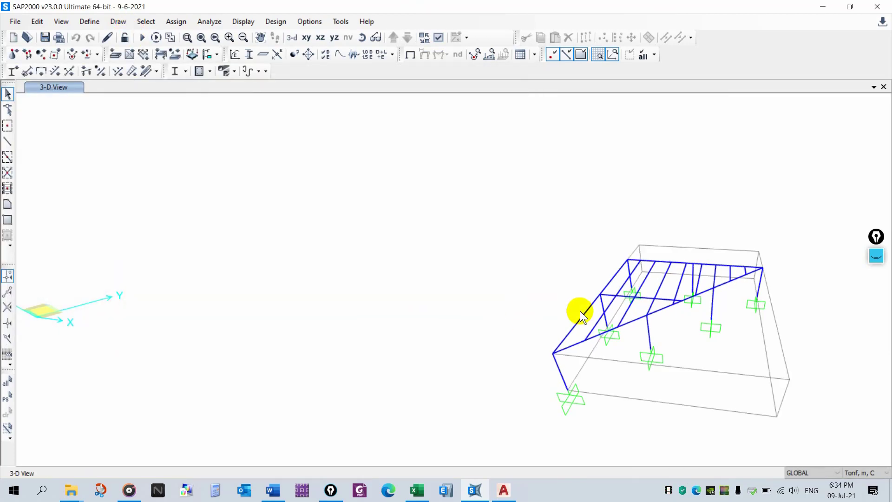
{"action": "middle_click_drag", "start_coordinate": [580, 311], "coordinate": [649, 344], "text": "shift"}
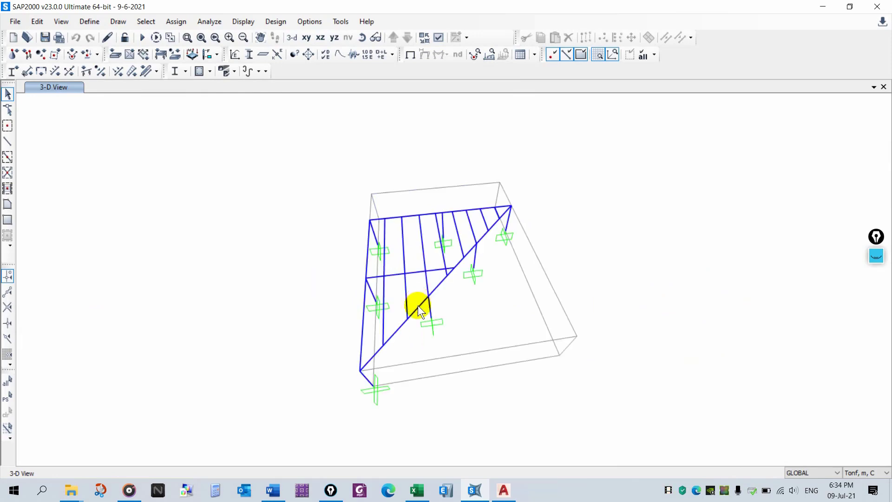
{"action": "left_click", "coordinate": [401, 289]}
{"action": "left_click", "coordinate": [390, 283]}
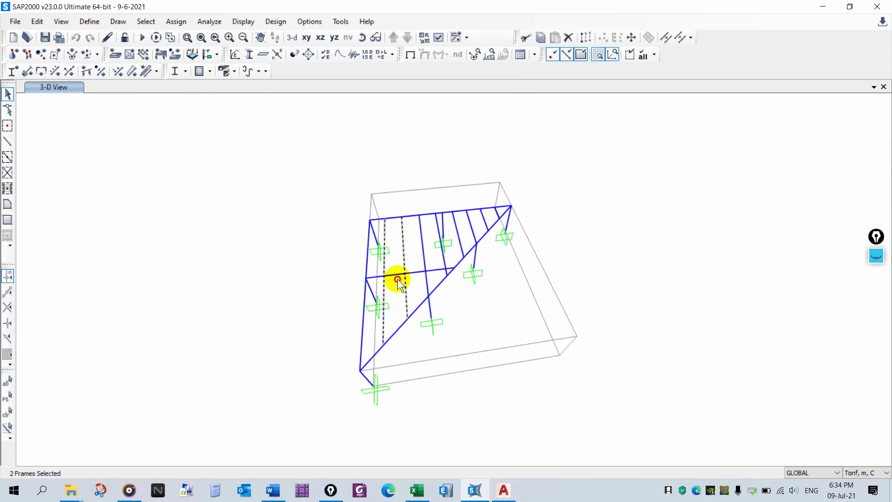
{"action": "left_click", "coordinate": [391, 267]}
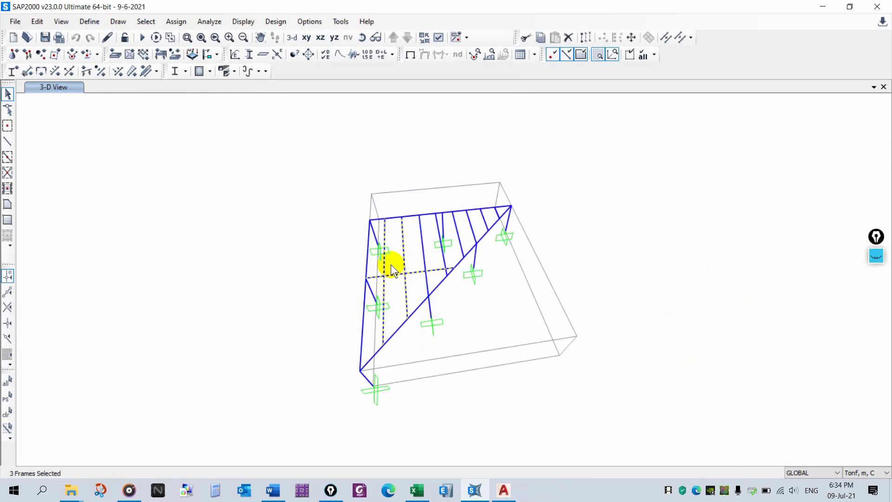
{"action": "left_click", "coordinate": [36, 22]}
{"action": "mouse_move", "coordinate": [142, 233]}
{"action": "left_click", "coordinate": [239, 232]}
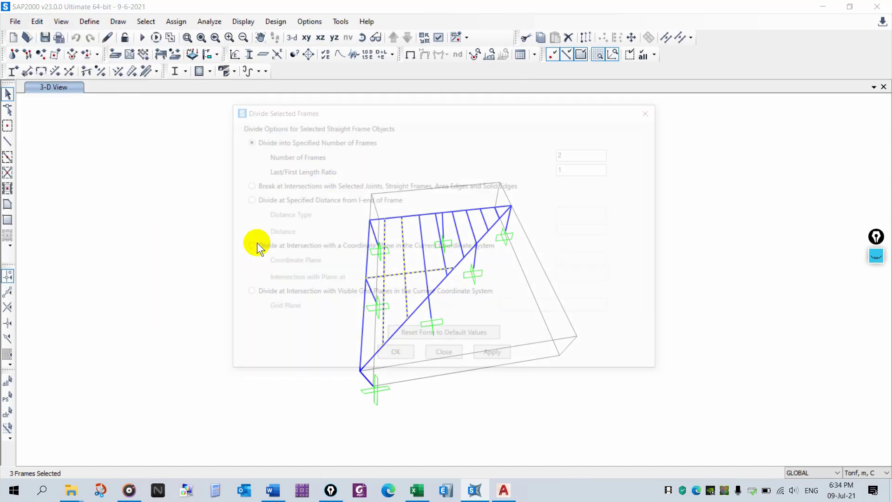
{"action": "left_click_drag", "start_coordinate": [347, 106], "coordinate": [142, 71]}
{"action": "left_click", "coordinate": [165, 150]}
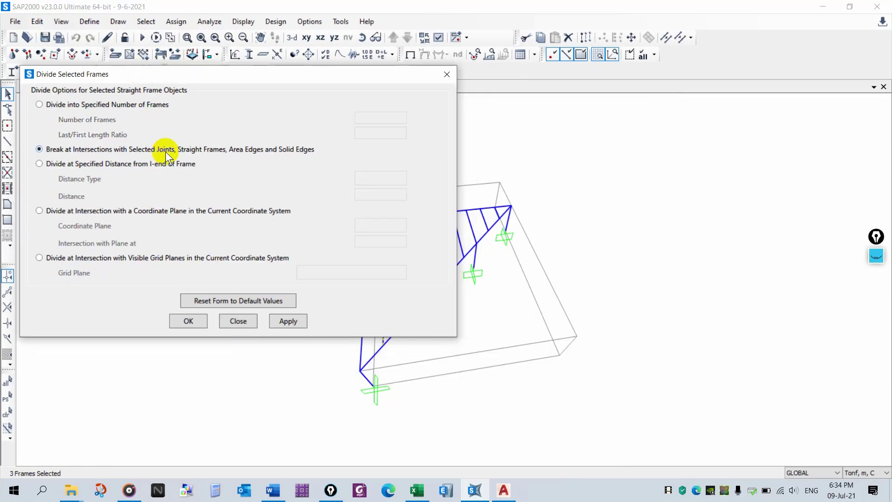
{"action": "middle_click_drag", "start_coordinate": [542, 189], "coordinate": [703, 185]}
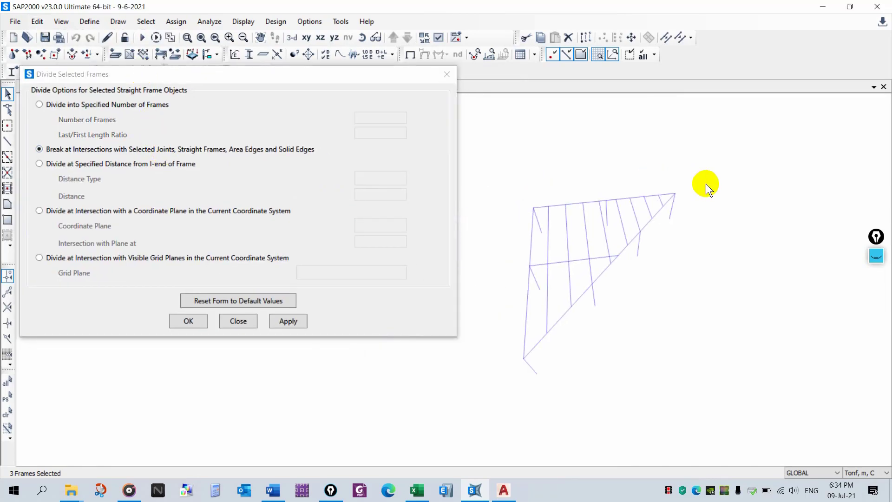
{"action": "left_click", "coordinate": [301, 324]}
Step: Check the division of the cross beam and secondary beams by selecting and deselecting their individual segments
{"action": "left_click", "coordinate": [568, 278]}
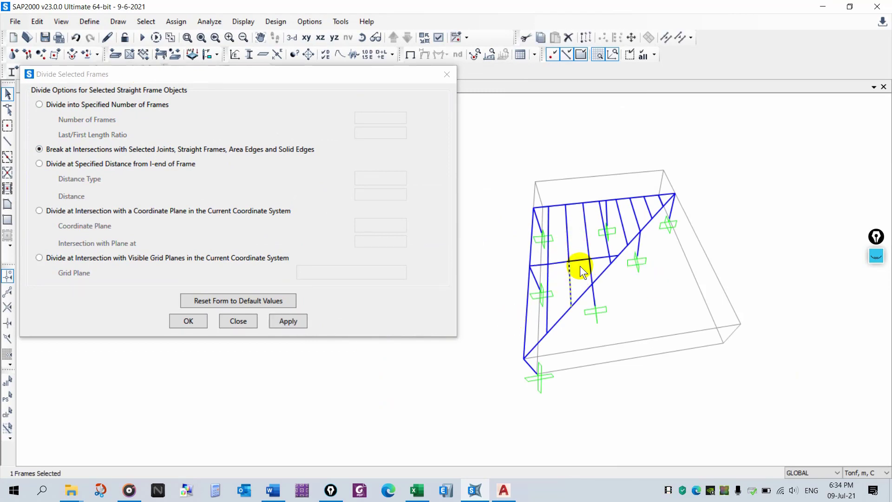
{"action": "left_click", "coordinate": [572, 236]}
{"action": "left_click", "coordinate": [562, 265]}
{"action": "left_click", "coordinate": [539, 271]}
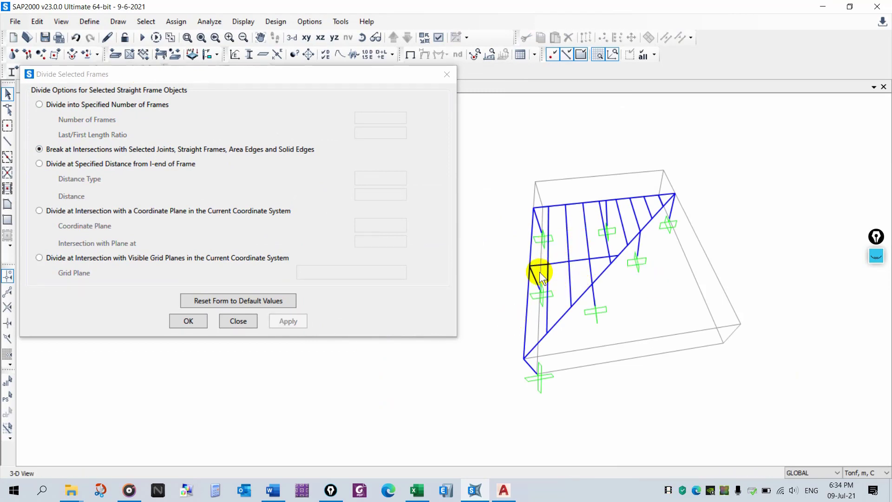
{"action": "left_click", "coordinate": [547, 266]}
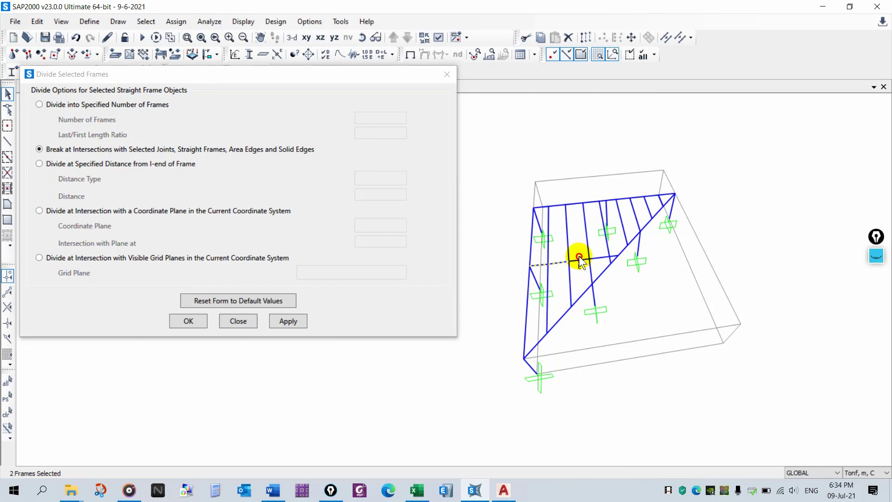
{"action": "left_click", "coordinate": [599, 263]}
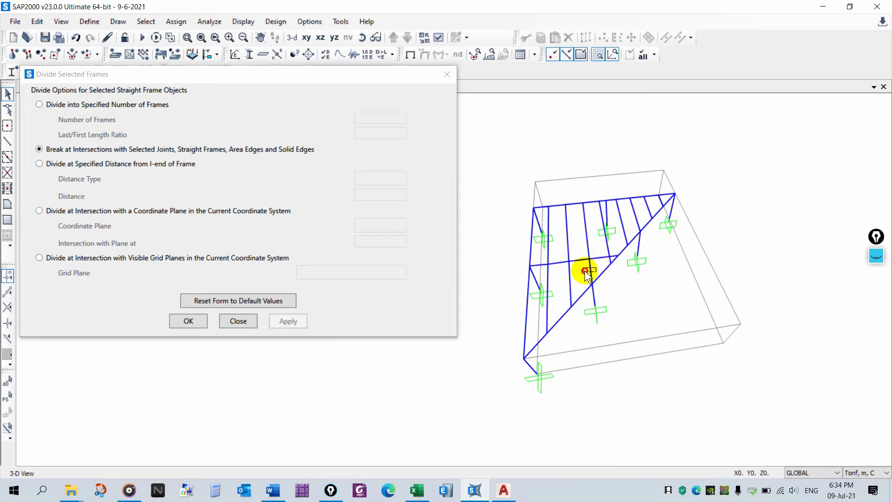
Step: Break the selected cross beam segment and the crossing secondary beam at their mutual intersection
{"action": "left_click", "coordinate": [586, 270]}
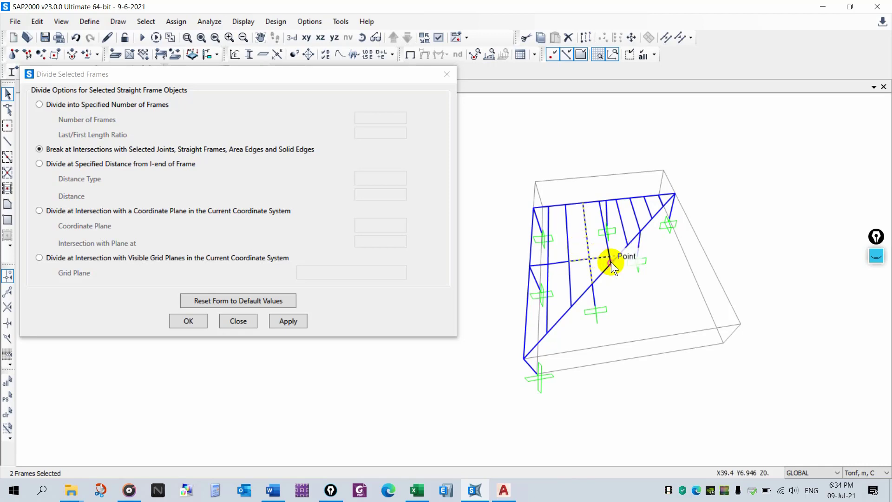
{"action": "scroll", "coordinate": [608, 258], "scroll_direction": "up", "scroll_amount": 3}
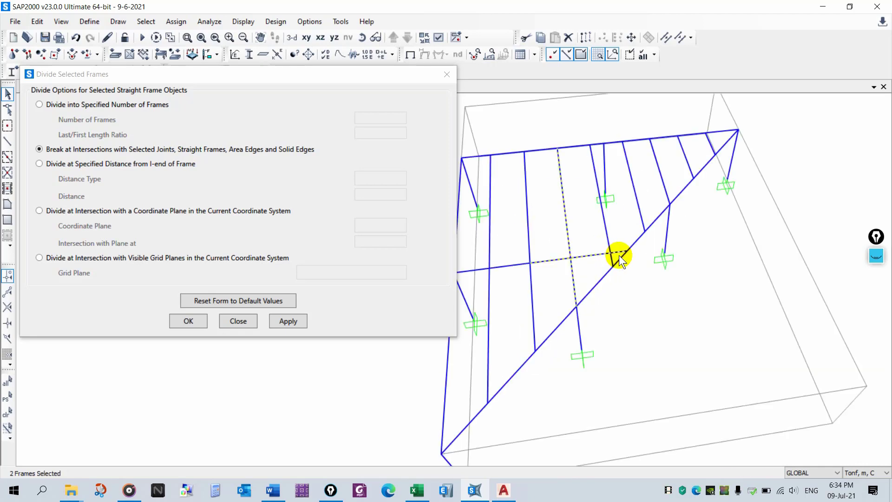
{"action": "left_click", "coordinate": [298, 323]}
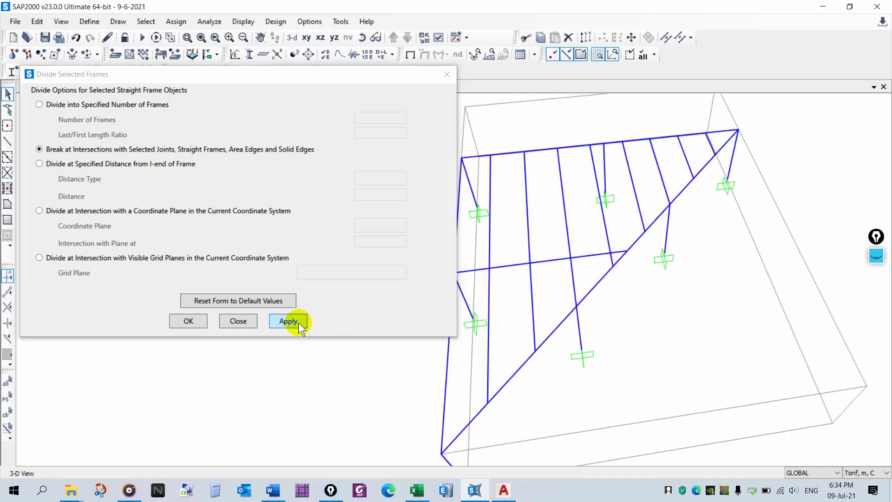
Step: Check the division of the secondary beams by selecting their segments beyond the cross beam, and clear the selection
{"action": "left_click", "coordinate": [573, 278]}
{"action": "left_click", "coordinate": [532, 297]}
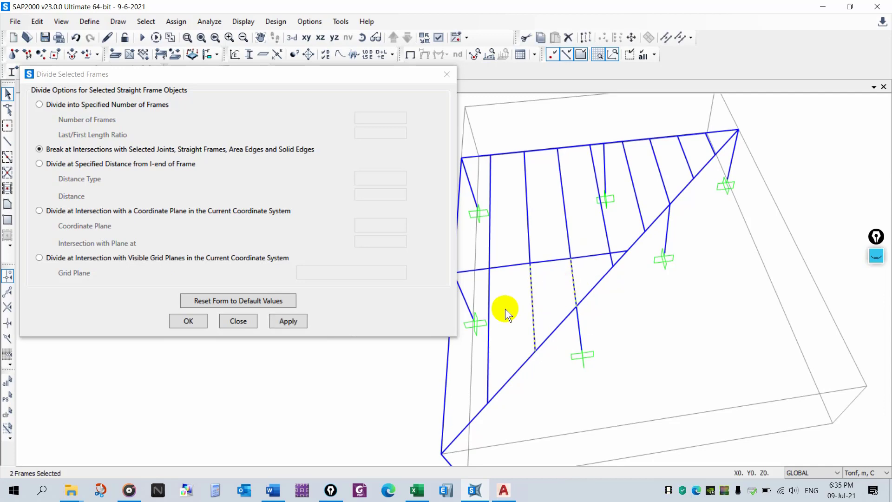
{"action": "scroll", "coordinate": [577, 295], "scroll_direction": "down", "scroll_amount": 2}
{"action": "scroll", "coordinate": [567, 317], "scroll_direction": "up", "scroll_amount": 2}
{"action": "scroll", "coordinate": [584, 273], "scroll_direction": "down", "scroll_amount": 2}
{"action": "scroll", "coordinate": [562, 227], "scroll_direction": "up", "scroll_amount": 2}
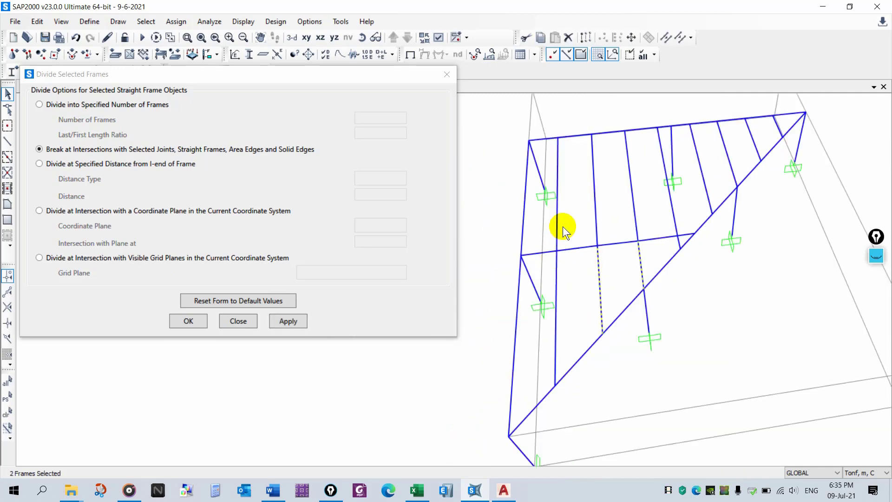
{"action": "key", "text": "ctrl+q"}
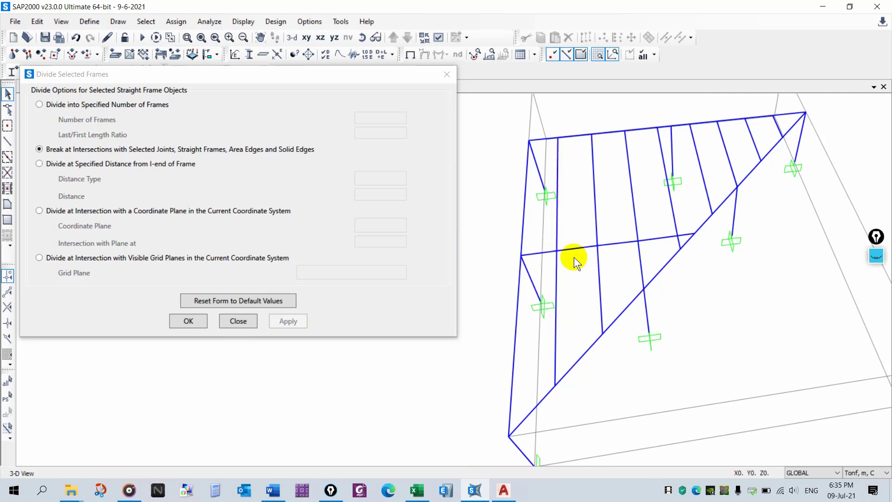
Step: Join all segments of the cross beam into a single frame and close the frame division dialog
{"action": "left_click", "coordinate": [544, 252]}
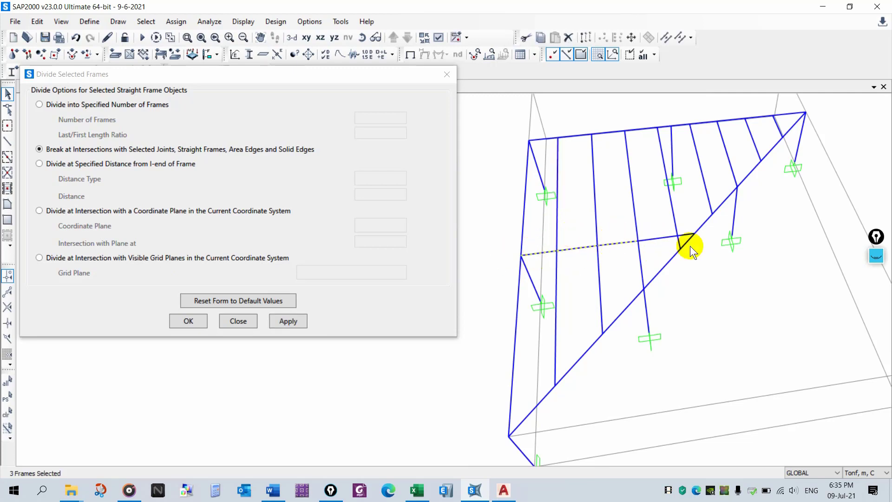
{"action": "left_click", "coordinate": [684, 233]}
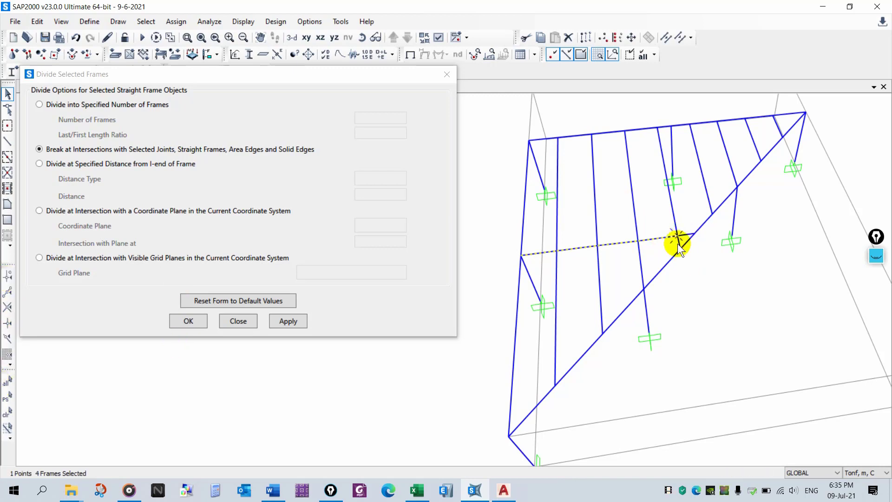
{"action": "left_click", "coordinate": [685, 239]}
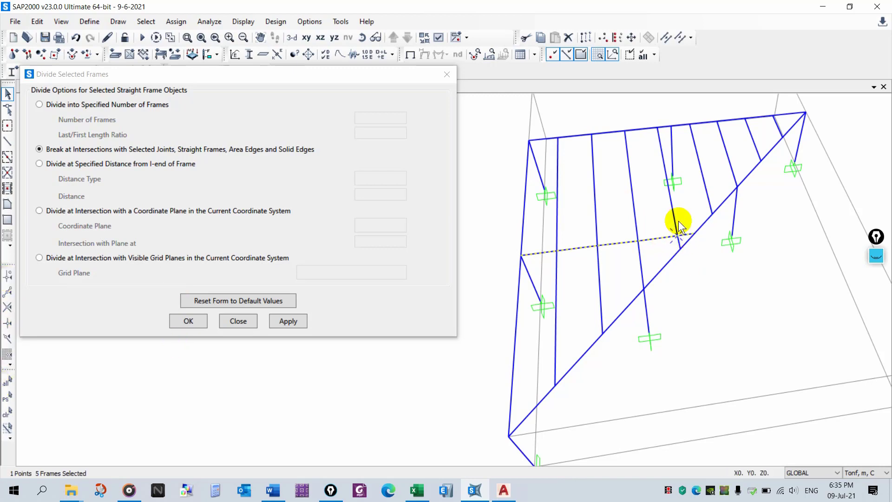
{"action": "left_click", "coordinate": [38, 22]}
{"action": "mouse_move", "coordinate": [145, 230]}
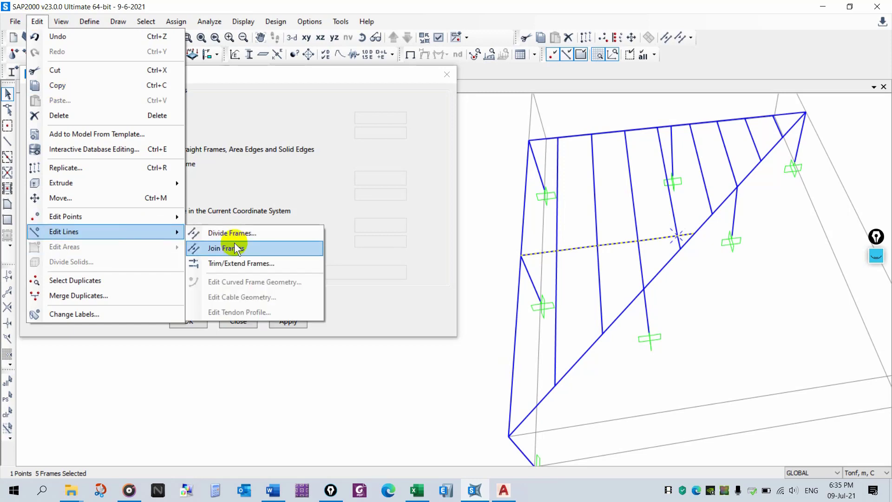
{"action": "left_click", "coordinate": [226, 248]}
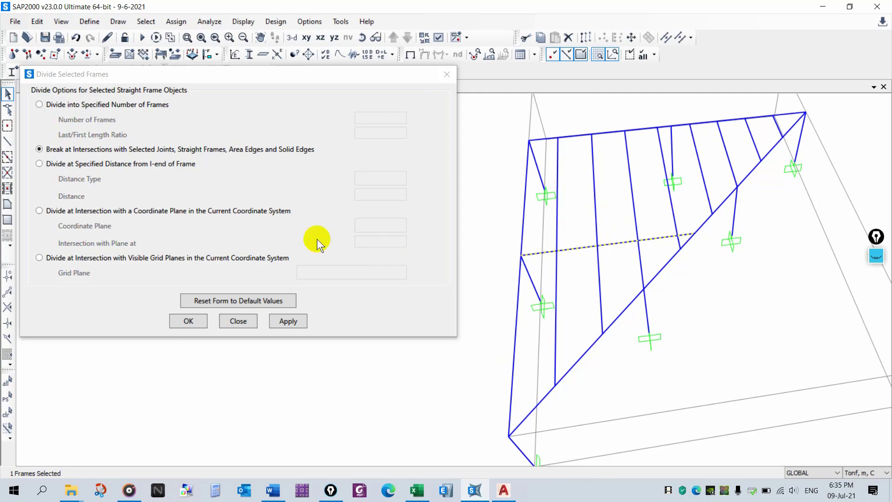
{"action": "left_click", "coordinate": [288, 320]}
{"action": "left_click", "coordinate": [238, 321]}
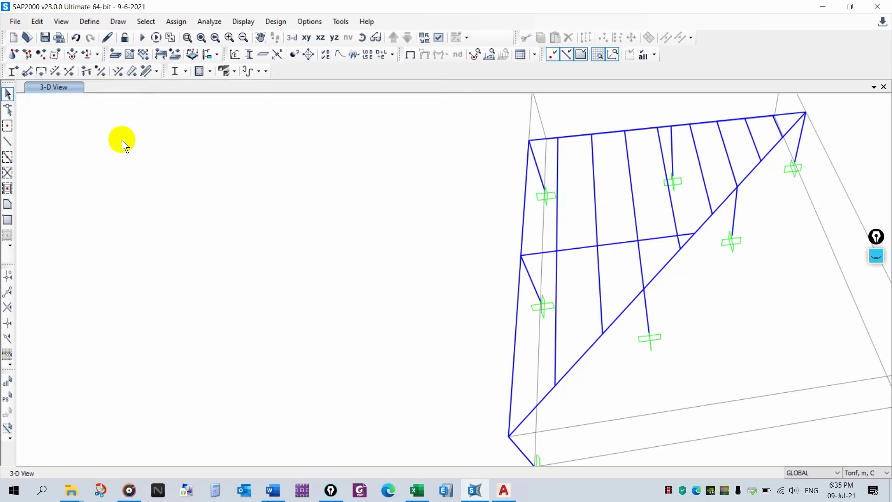
Step: Run the analysis and play and stop the animation of the DEAD deformed shape in the default 3-D view
{"action": "left_click", "coordinate": [141, 37]}
{"action": "left_click", "coordinate": [606, 328]}
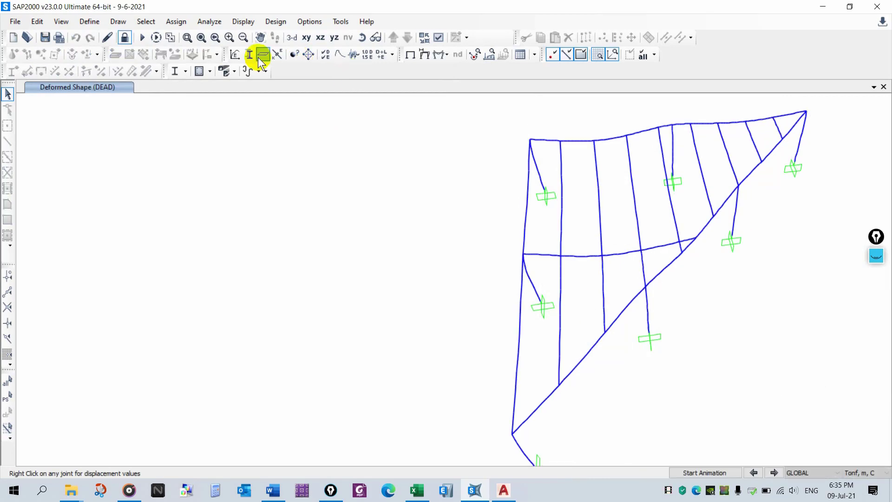
{"action": "left_click", "coordinate": [291, 37]}
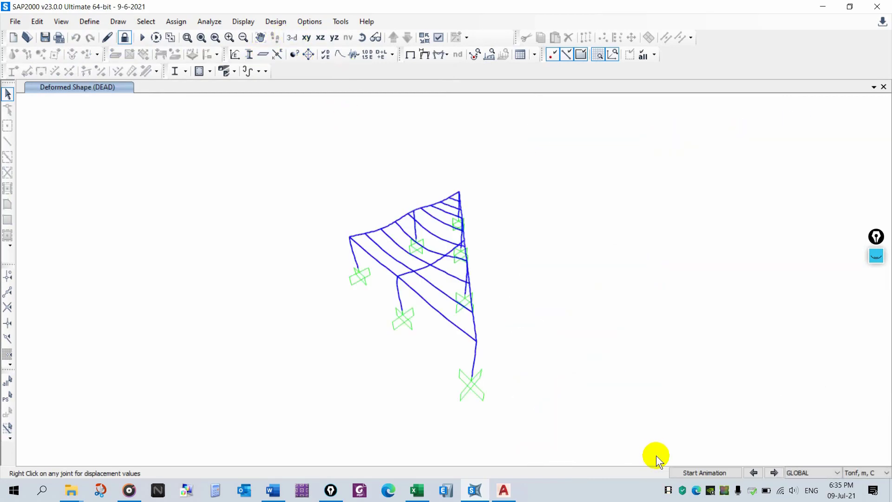
{"action": "left_click", "coordinate": [699, 472]}
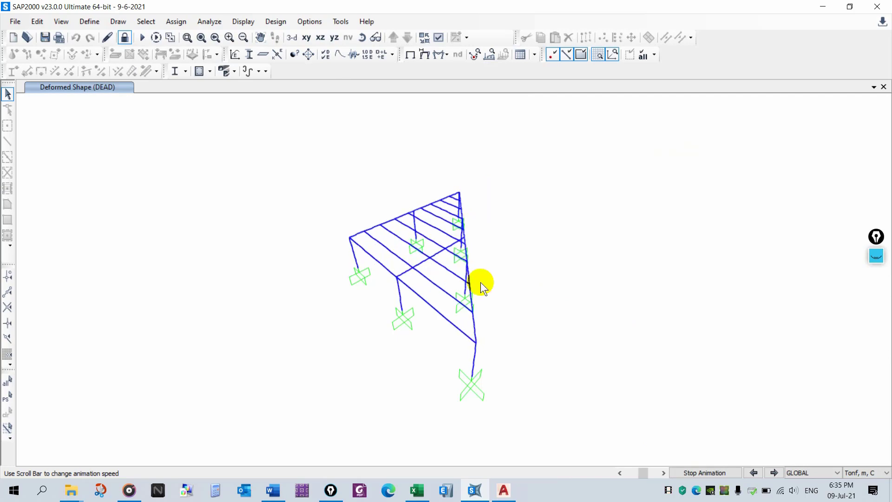
{"action": "left_click", "coordinate": [682, 472]}
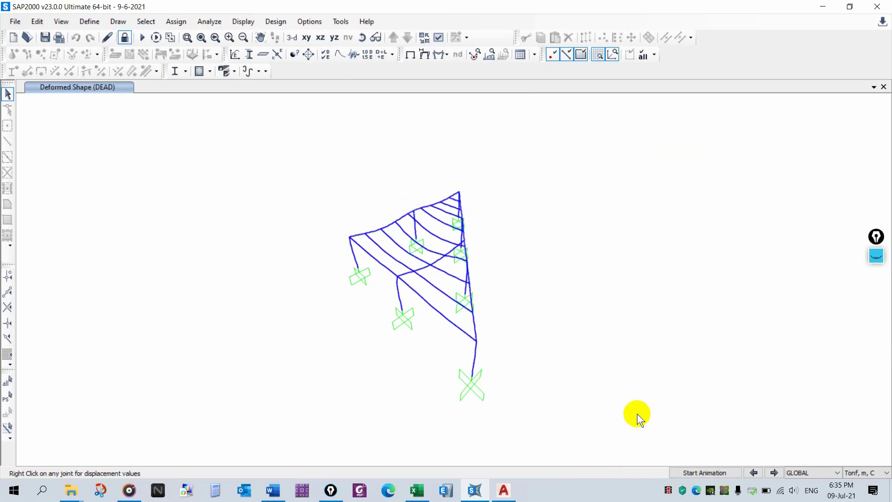
Step: Show the frame in the X-Y plan view and unlock the model, accepting deletion of the analysis results
{"action": "left_click", "coordinate": [305, 37]}
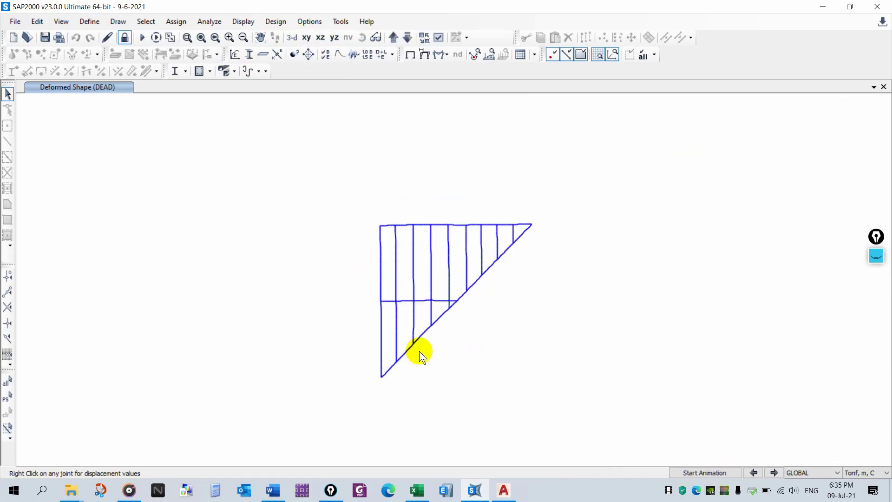
{"action": "scroll", "coordinate": [419, 350], "scroll_direction": "up", "scroll_amount": 1}
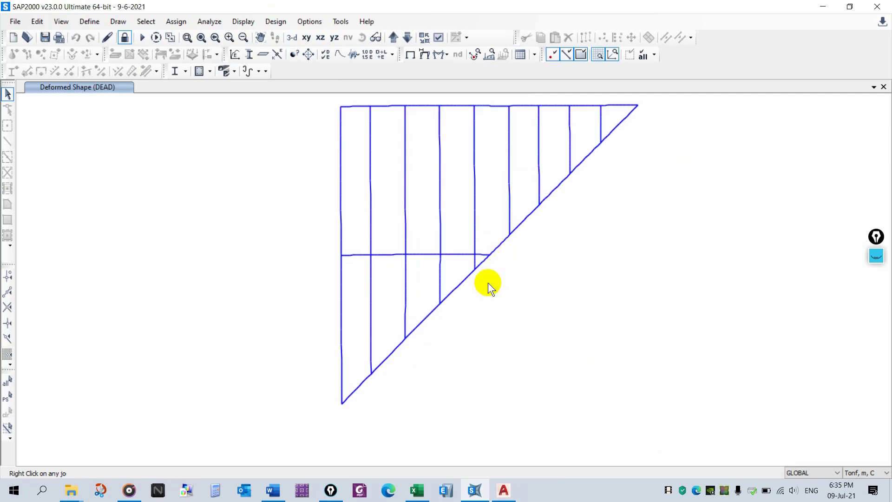
{"action": "middle_click_drag", "start_coordinate": [463, 304], "coordinate": [426, 316]}
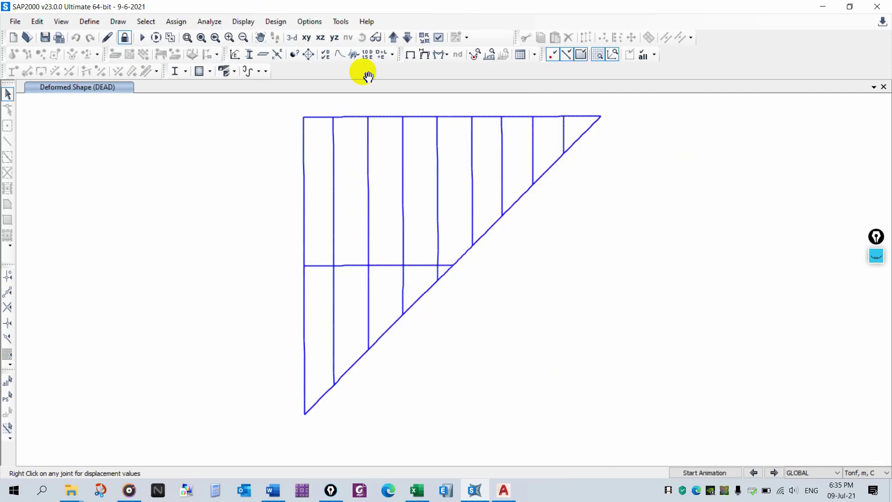
{"action": "left_click", "coordinate": [125, 38]}
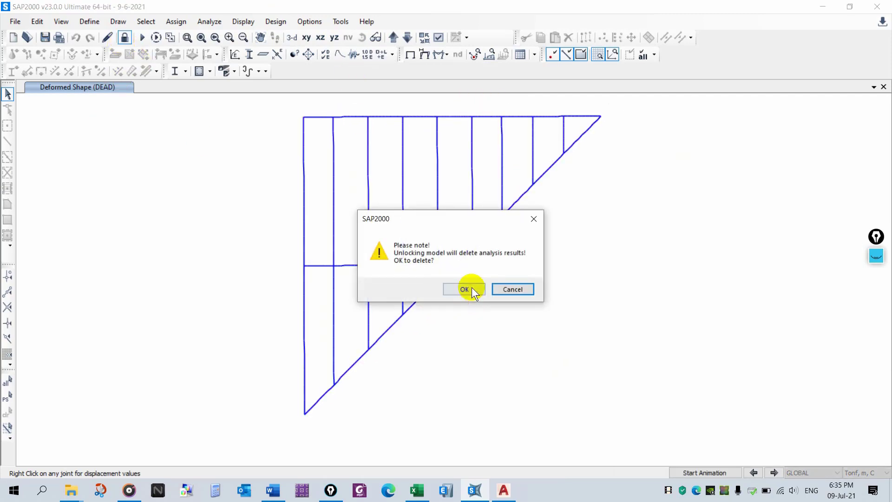
{"action": "left_click", "coordinate": [472, 287]}
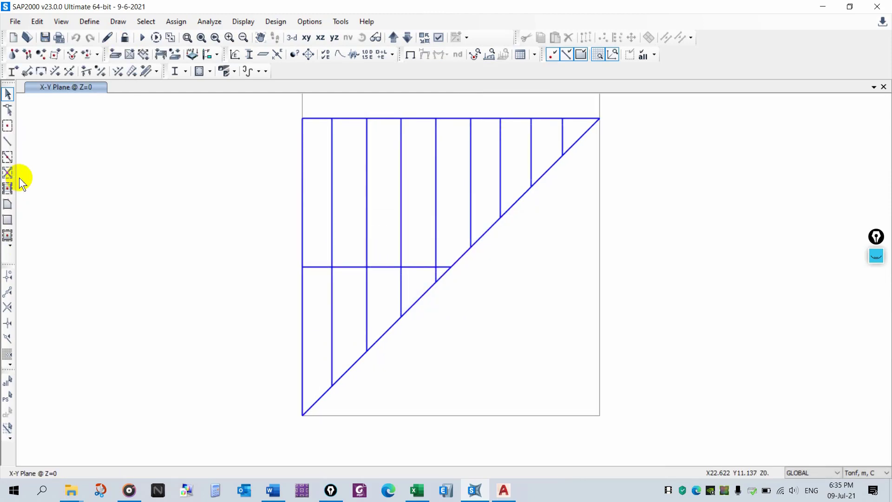
Step: Start the polygonal area drawing tool with the corrigated sheets section and no drawing control
{"action": "left_click", "coordinate": [7, 204]}
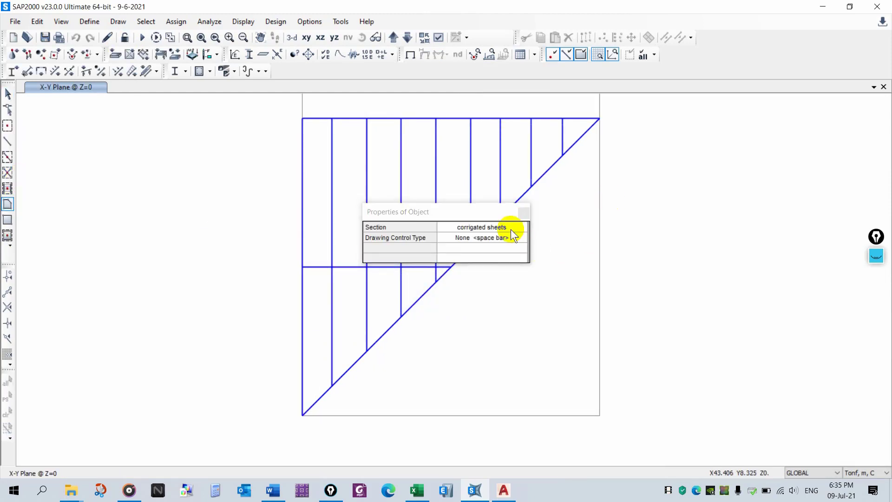
{"action": "left_click_drag", "start_coordinate": [494, 211], "coordinate": [201, 173]}
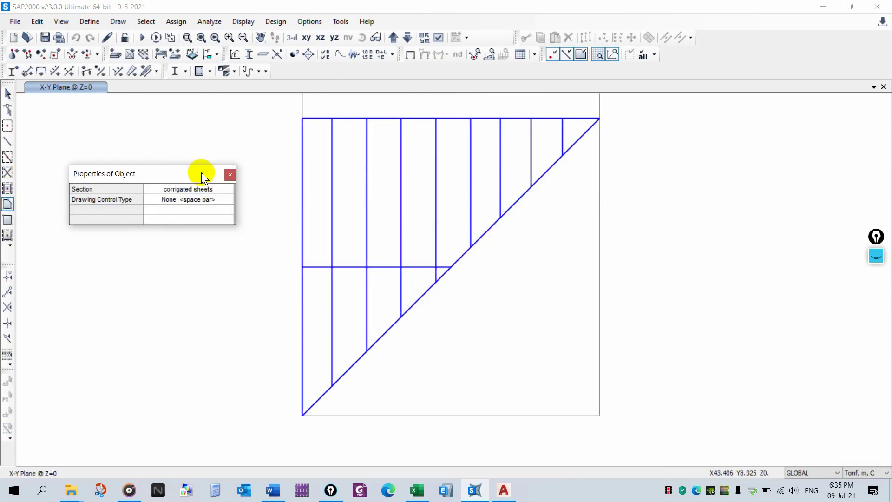
{"action": "left_click", "coordinate": [225, 191]}
{"action": "left_click", "coordinate": [227, 191]}
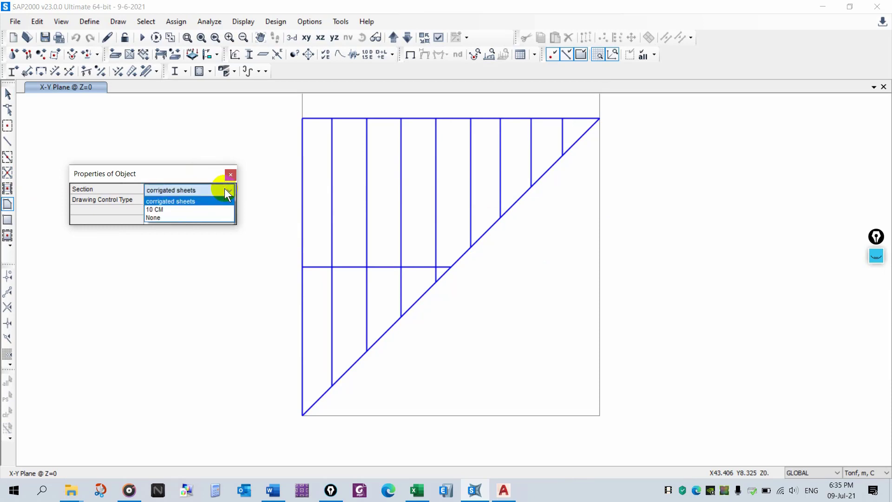
{"action": "left_click", "coordinate": [226, 191]}
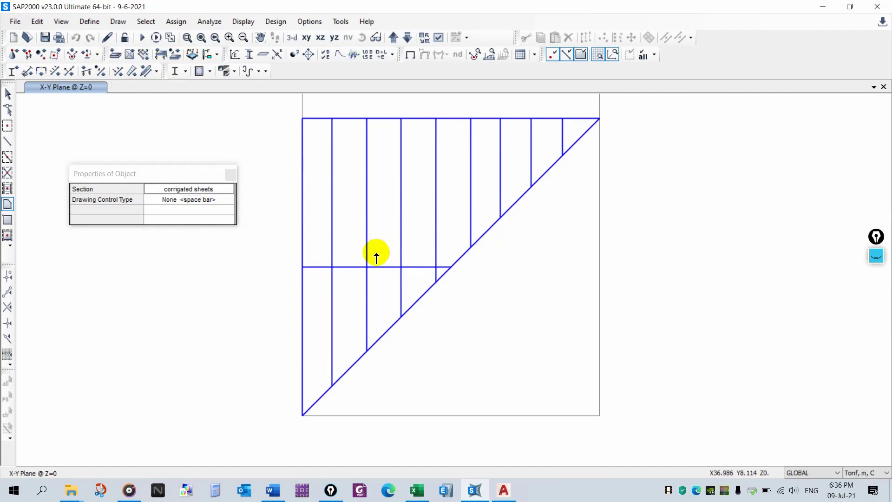
Step: Examine the name, type, thickness and material in the corrigated sheets shell section definition
{"action": "left_click", "coordinate": [116, 54]}
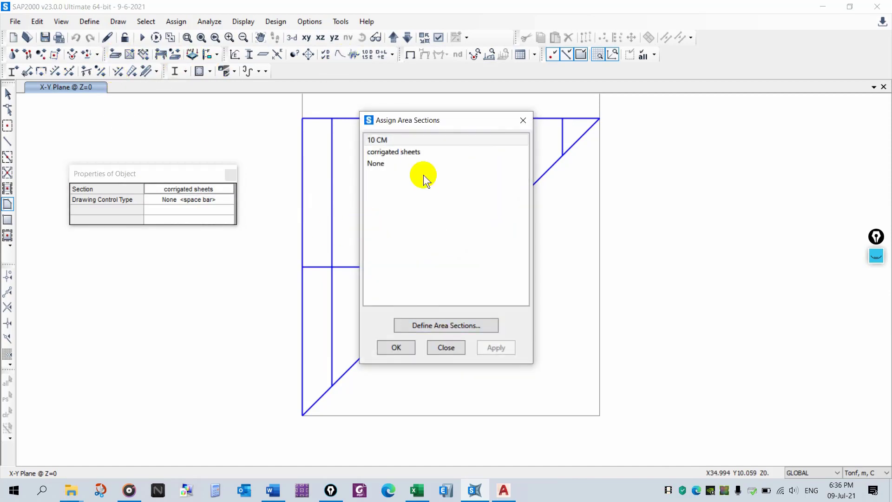
{"action": "left_click", "coordinate": [480, 328]}
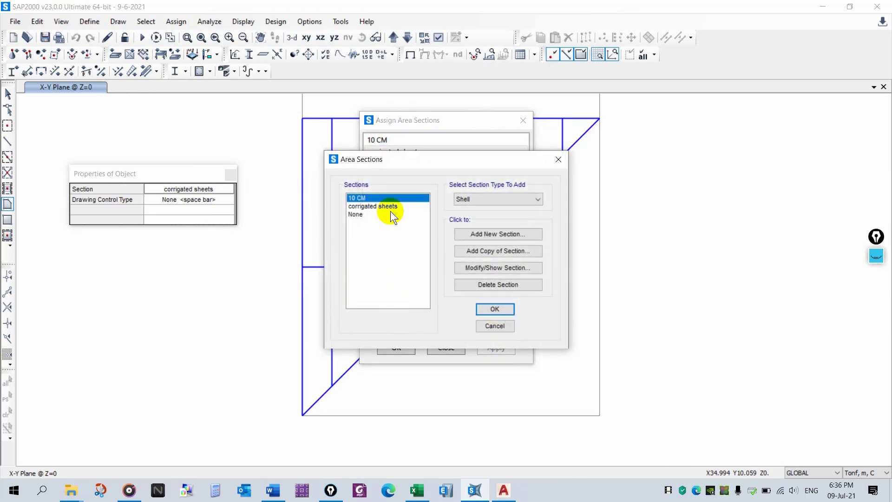
{"action": "left_click", "coordinate": [389, 206]}
{"action": "left_click", "coordinate": [497, 268]}
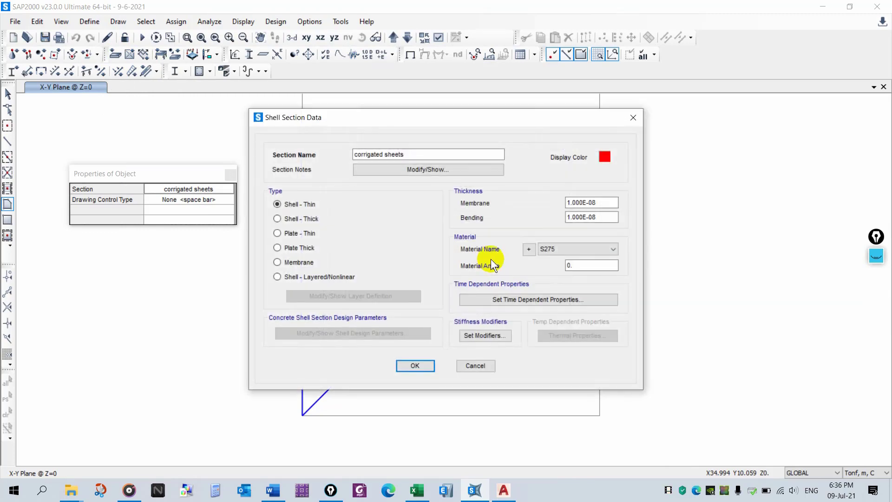
{"action": "left_click_drag", "start_coordinate": [428, 152], "coordinate": [334, 149]}
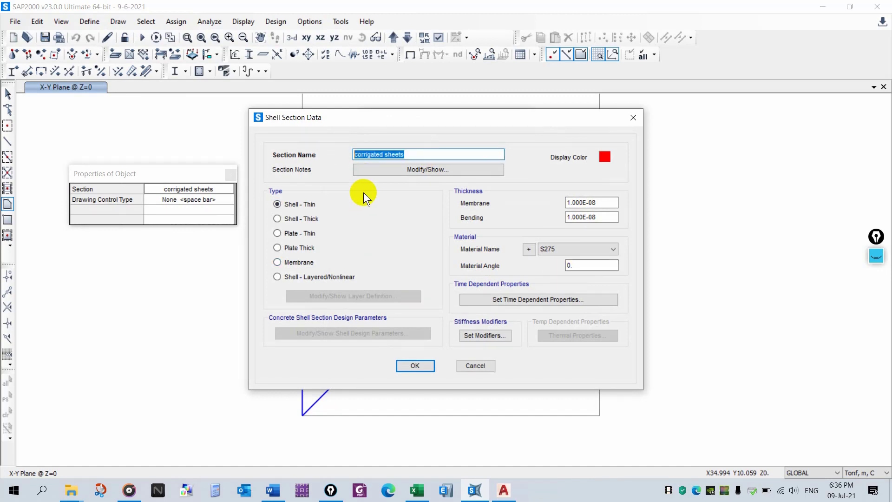
{"action": "key", "text": "Return"}
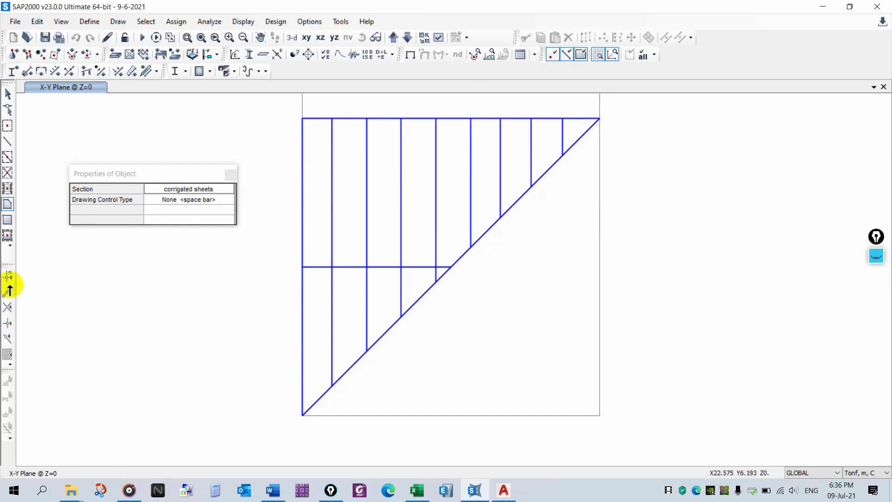
Step: Enable the intersection, perpendicular and edge snaps and draw a four-corner corrigated sheets area bounded by the upper edge beam, cross beam and outer beams
{"action": "left_click", "coordinate": [7, 307]}
{"action": "left_click", "coordinate": [7, 323]}
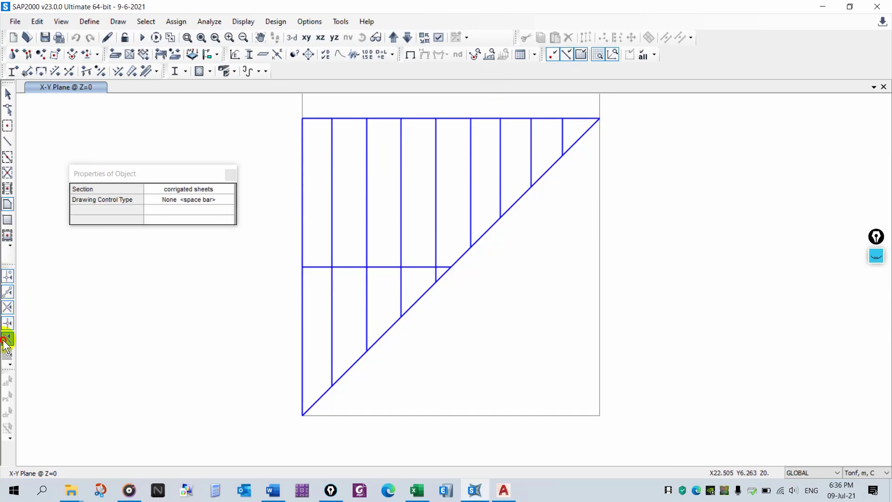
{"action": "left_click", "coordinate": [7, 338]}
{"action": "left_click", "coordinate": [600, 120]}
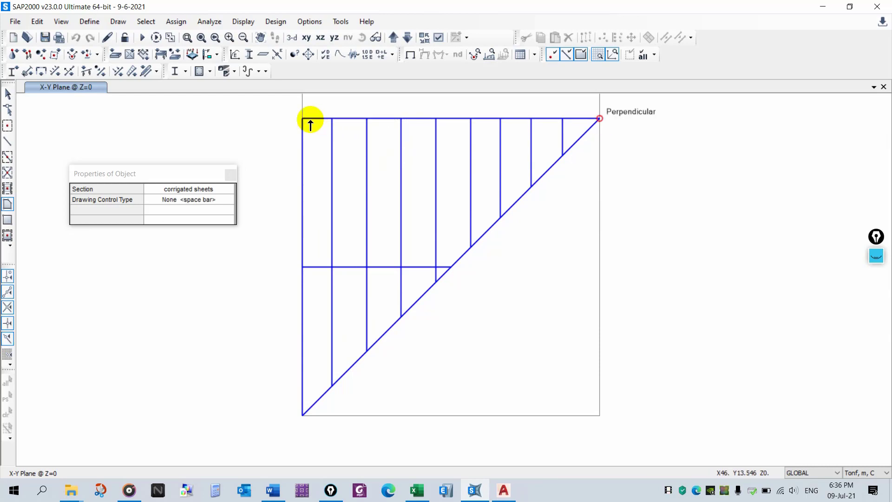
{"action": "left_click", "coordinate": [447, 268]}
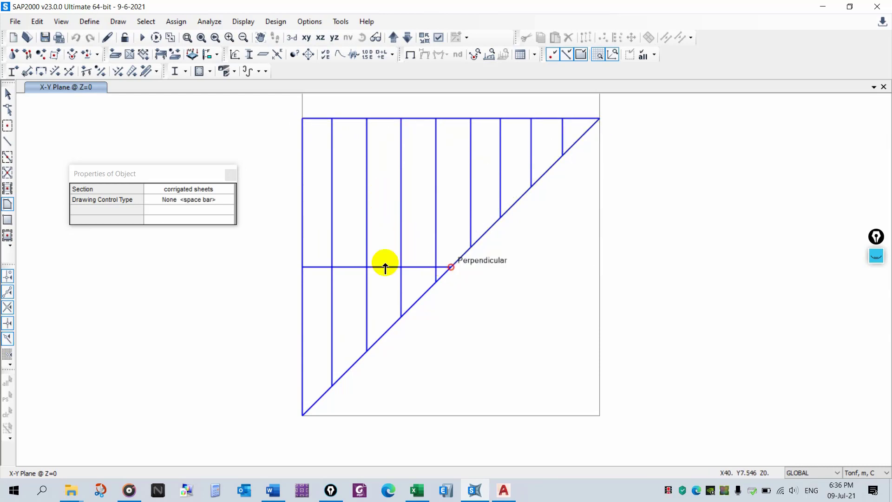
{"action": "left_click", "coordinate": [302, 267]}
{"action": "left_click", "coordinate": [302, 119]}
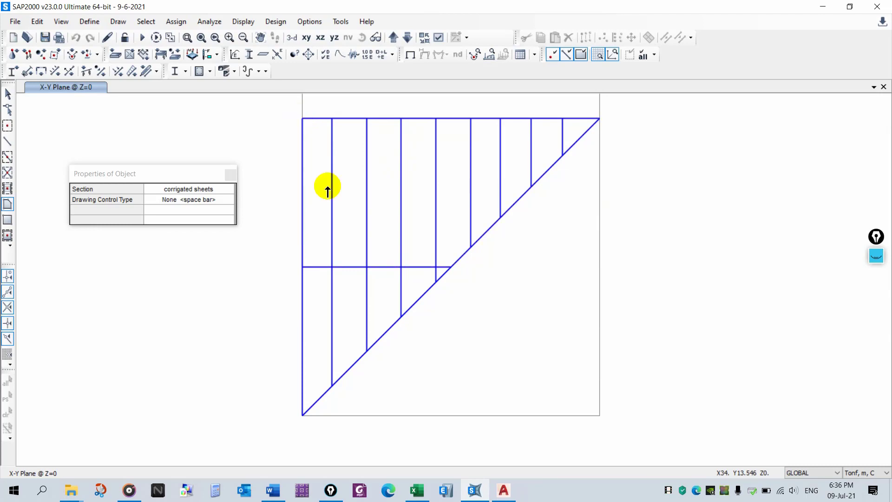
{"action": "key", "text": "Return"}
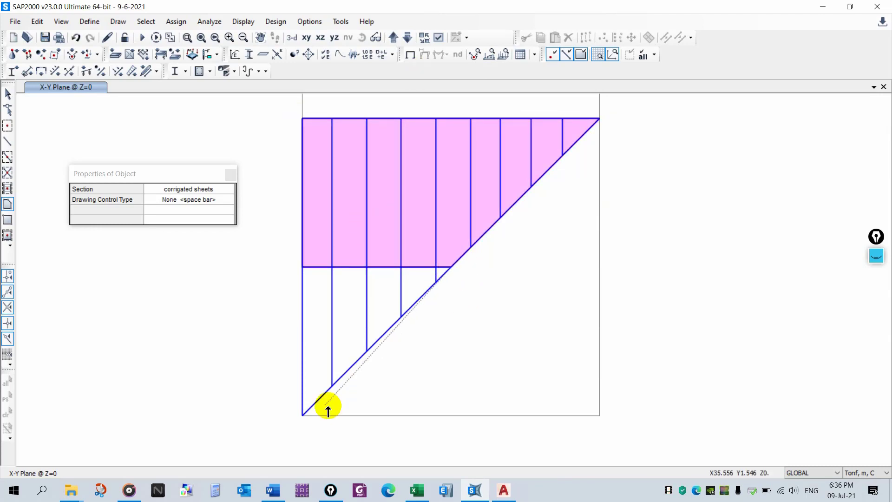
Step: Complete the triangular corrigated sheets area bounded by the cross beam, left outer beam and diagonal beam, and leave the drawing tool
{"action": "left_click", "coordinate": [301, 267]}
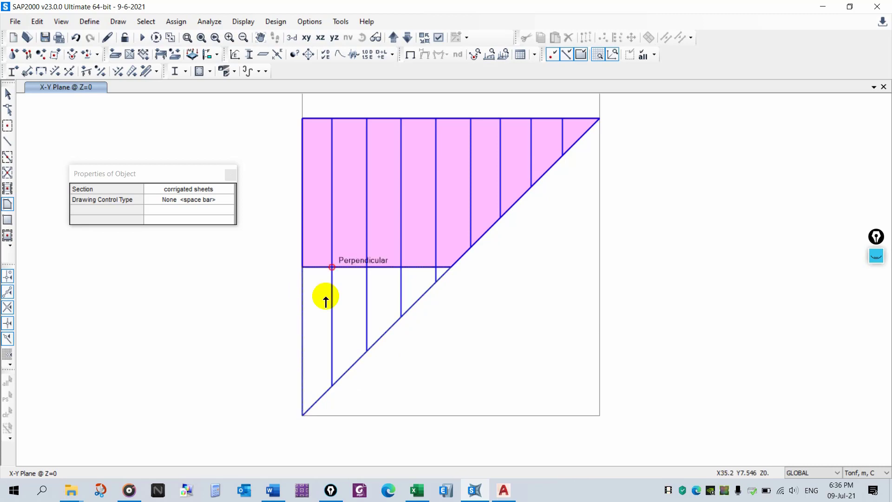
{"action": "key", "text": "Return"}
{"action": "key", "text": "Escape"}
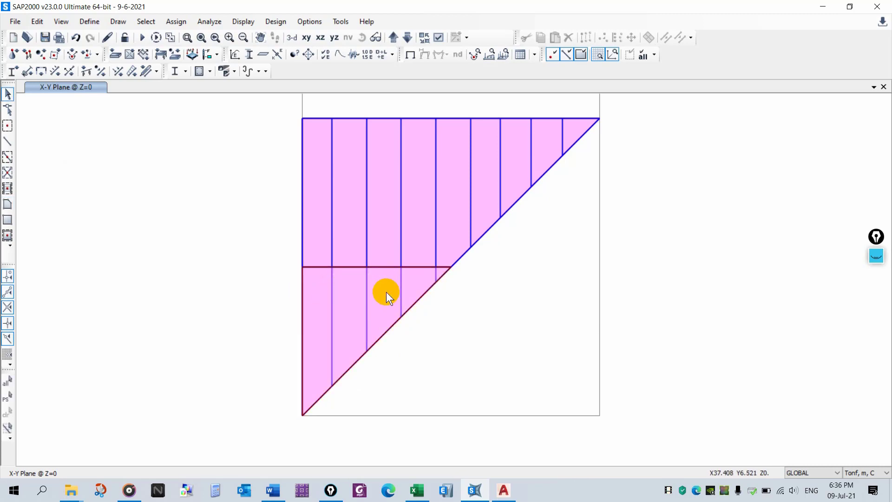
Step: Reverse the local 3 axis of both corrugated sheet areas, keeping assigns in the same global orientation
{"action": "left_click_drag", "start_coordinate": [386, 291], "coordinate": [338, 183]}
{"action": "left_click", "coordinate": [177, 21]}
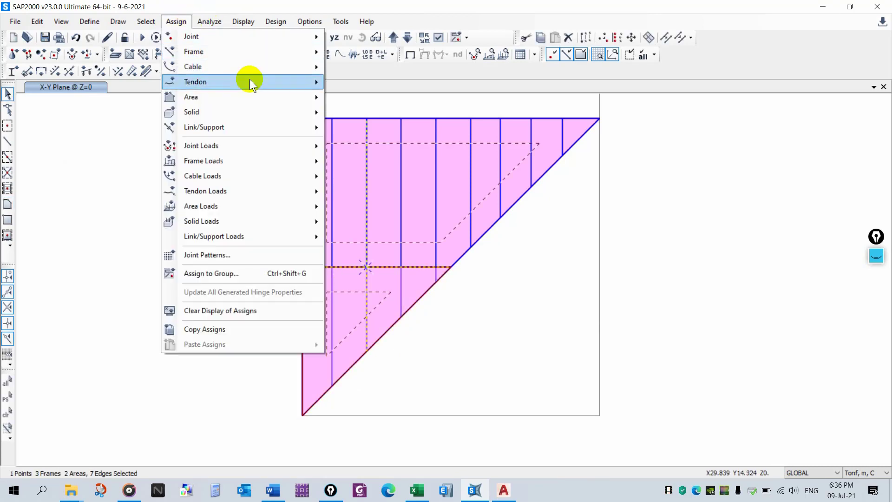
{"action": "mouse_move", "coordinate": [279, 90]}
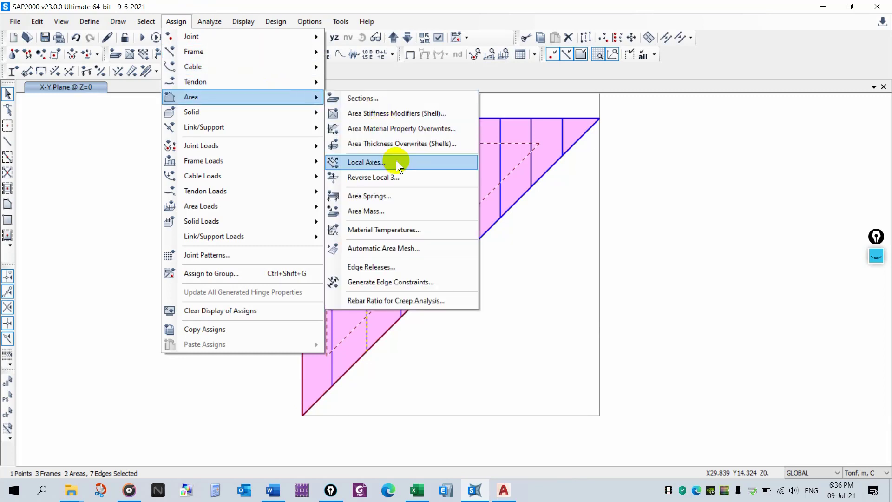
{"action": "left_click", "coordinate": [395, 179]}
{"action": "left_click", "coordinate": [485, 269]}
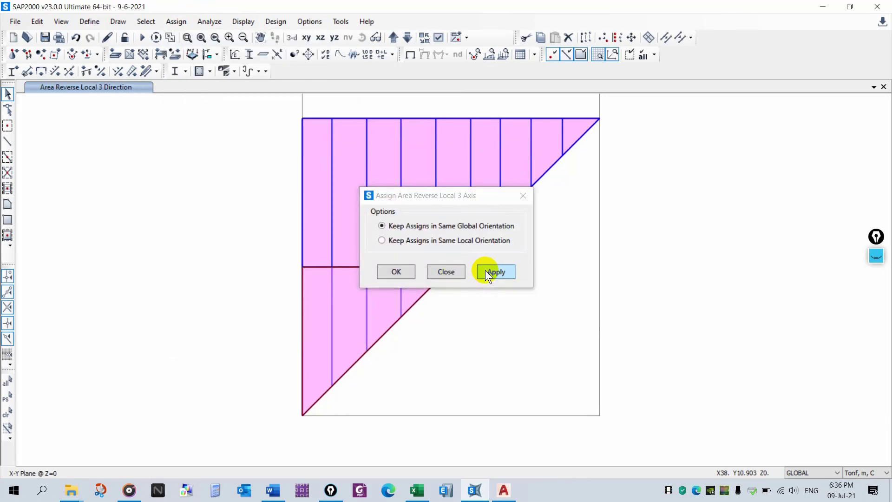
{"action": "left_click", "coordinate": [446, 271]}
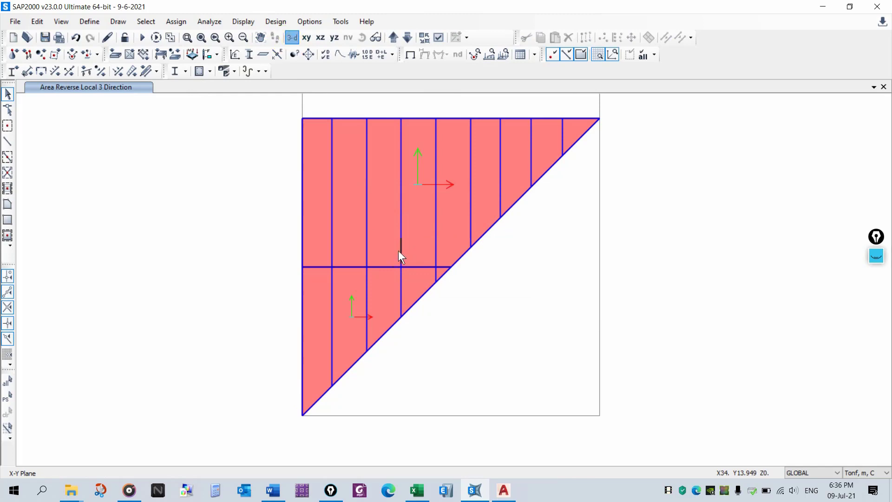
Step: Show the covered frame in the 3-D view and save the model
{"action": "left_click_drag", "start_coordinate": [412, 305], "coordinate": [396, 317]}
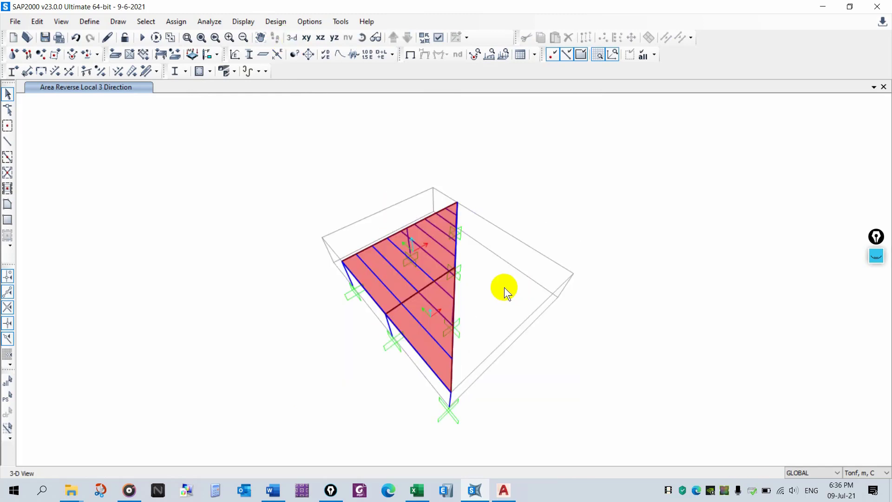
{"action": "key", "text": "ctrl+s"}
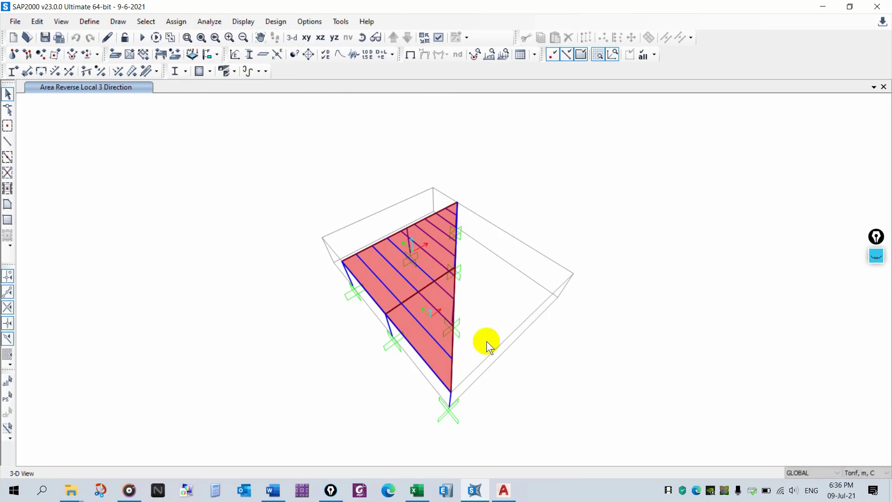
{"action": "middle_click_drag", "start_coordinate": [507, 347], "coordinate": [308, 325], "text": "shift"}
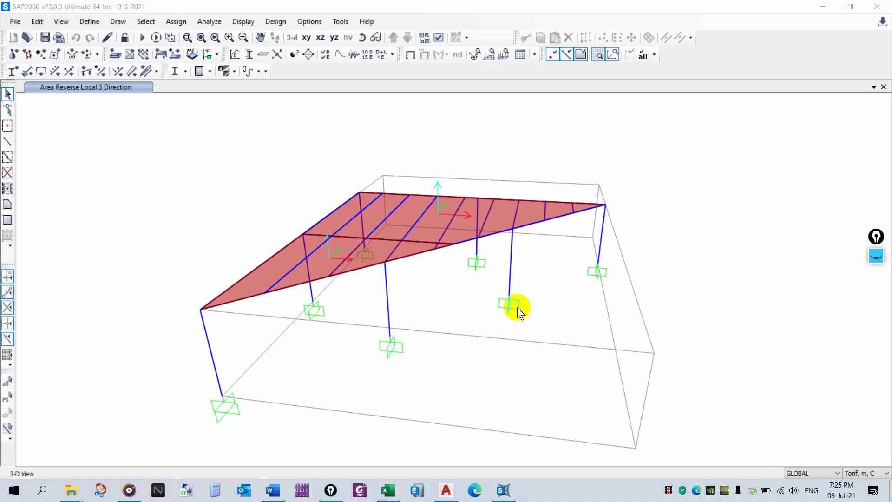
{"action": "middle_click_drag", "start_coordinate": [487, 288], "coordinate": [123, 488], "text": "shift"}
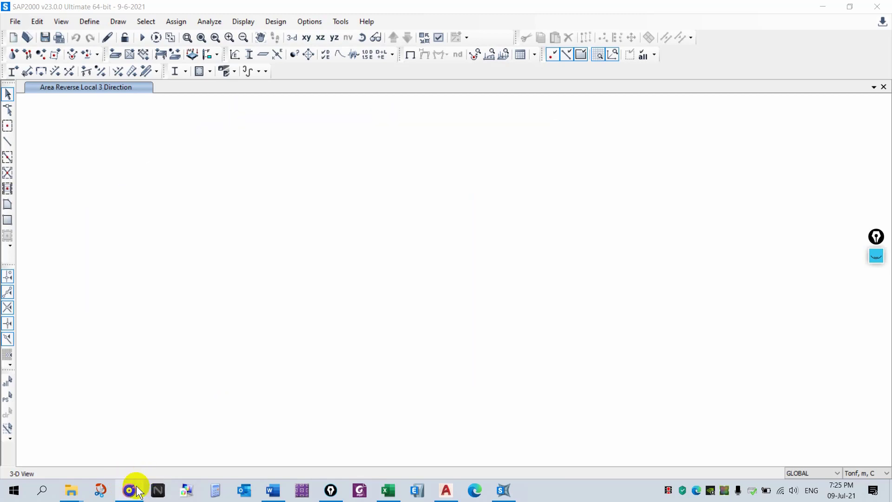
{"action": "left_click", "coordinate": [129, 491]}
{"action": "left_click", "coordinate": [135, 490]}
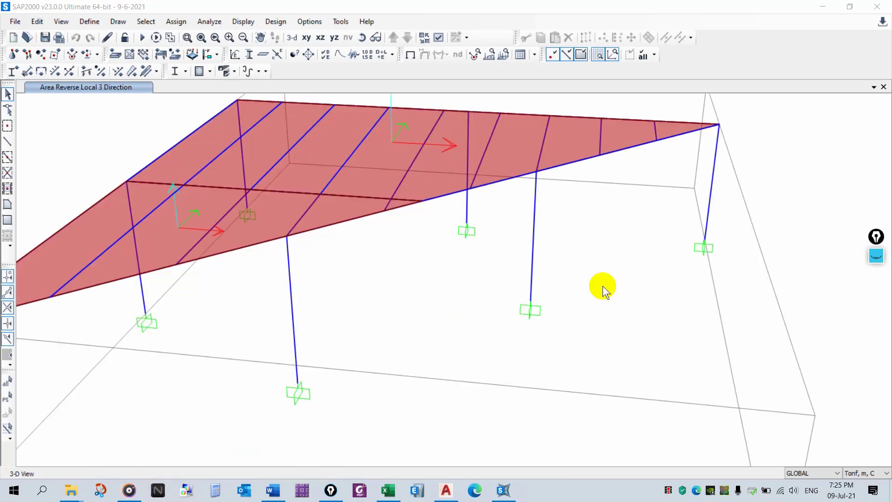
Step: Hide the area objects in the 3-D view through the display options, leaving the frame members and restraints shown
{"action": "scroll", "coordinate": [540, 232], "scroll_direction": "down", "scroll_amount": 4}
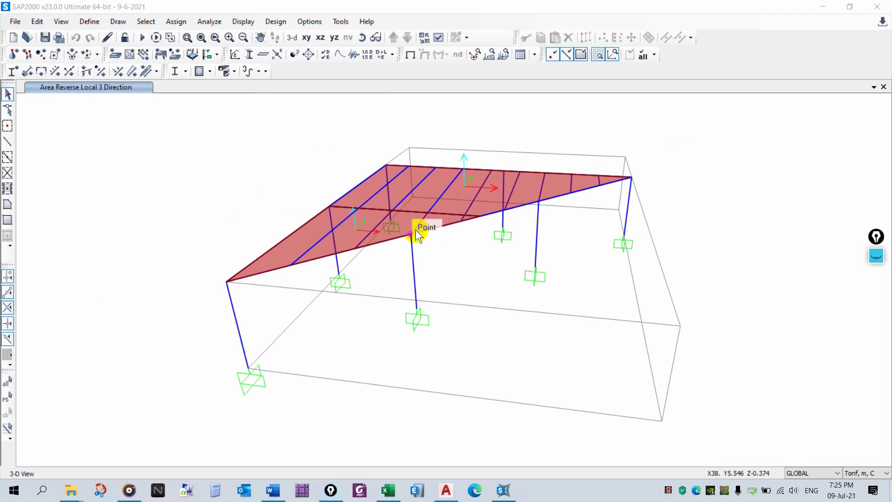
{"action": "left_click", "coordinate": [438, 37]}
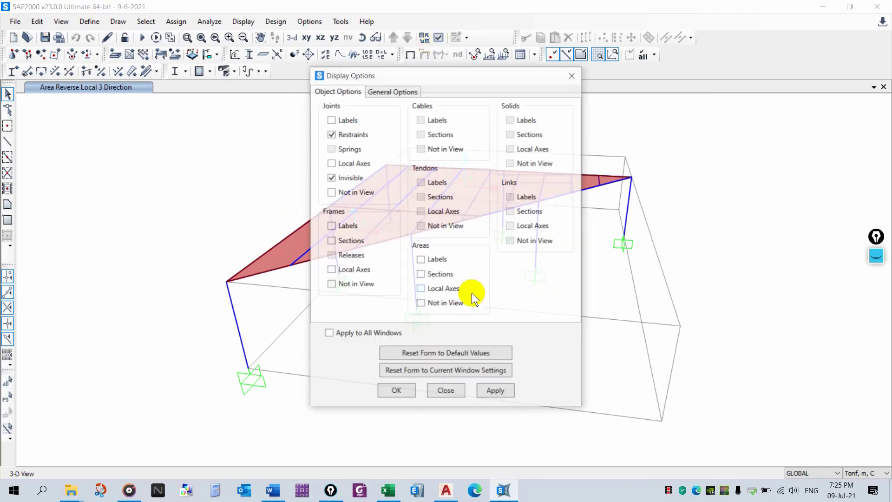
{"action": "left_click", "coordinate": [450, 307]}
{"action": "left_click", "coordinate": [495, 391]}
{"action": "left_click", "coordinate": [446, 391]}
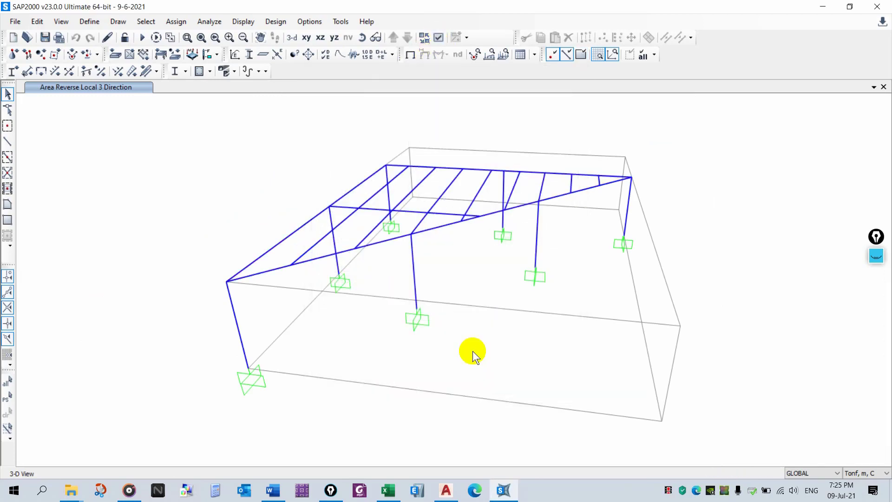
Step: Select all seven columns and assign them to the SAP COL group, replacing the group's contents
{"action": "middle_click_drag", "start_coordinate": [467, 322], "coordinate": [470, 285], "text": "shift"}
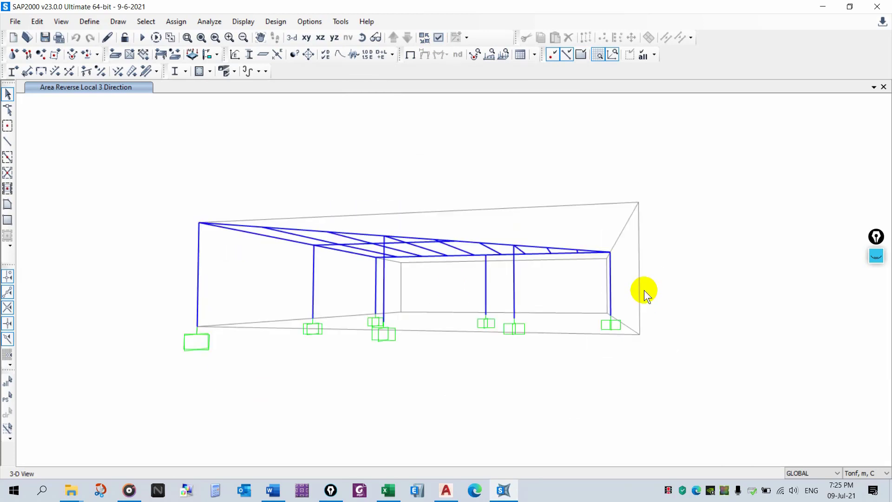
{"action": "left_click_drag", "start_coordinate": [641, 290], "coordinate": [2, 338]}
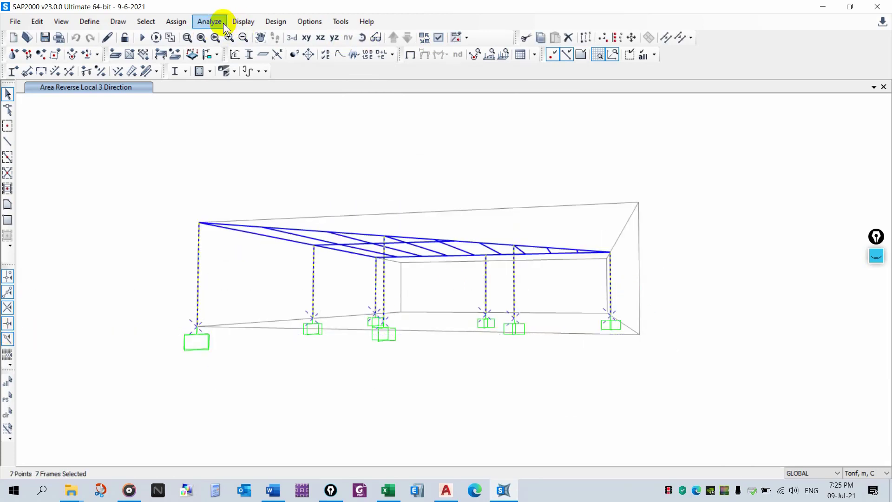
{"action": "left_click", "coordinate": [175, 21]}
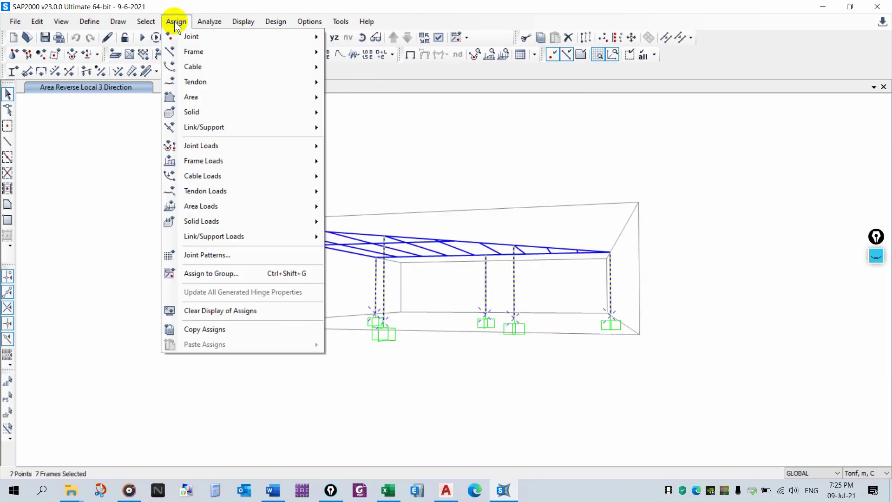
{"action": "left_click", "coordinate": [268, 273]}
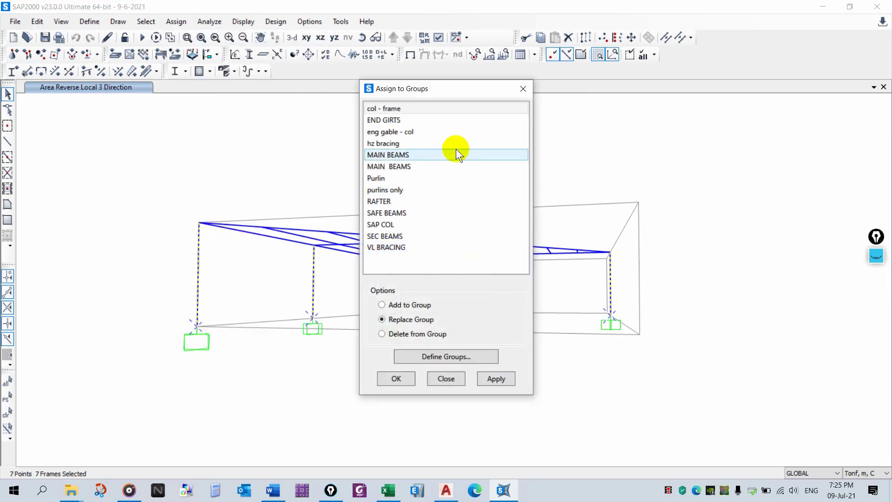
{"action": "left_click", "coordinate": [380, 225]}
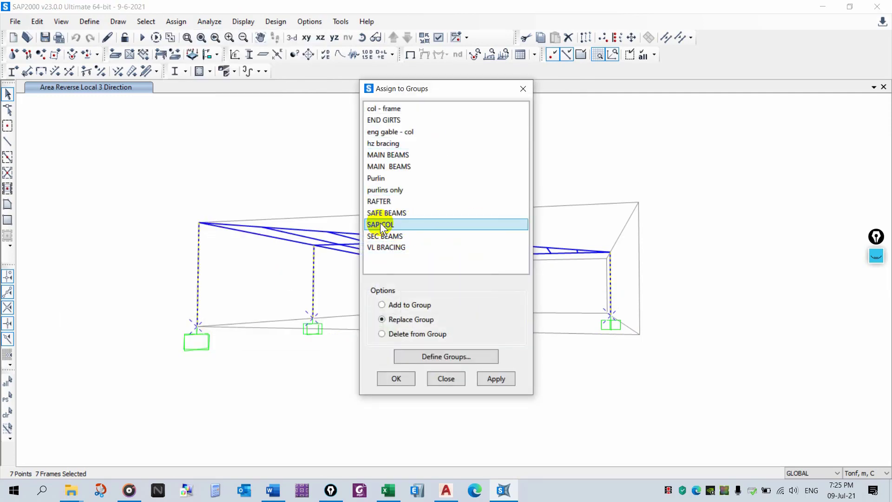
{"action": "left_click", "coordinate": [496, 379]}
Step: Turn off the drawing snaps and assign the three outer beams and the cross beam to the double-spaced MAIN BEAMS group with Replace Group
{"action": "left_click_drag", "start_coordinate": [458, 89], "coordinate": [697, 153]}
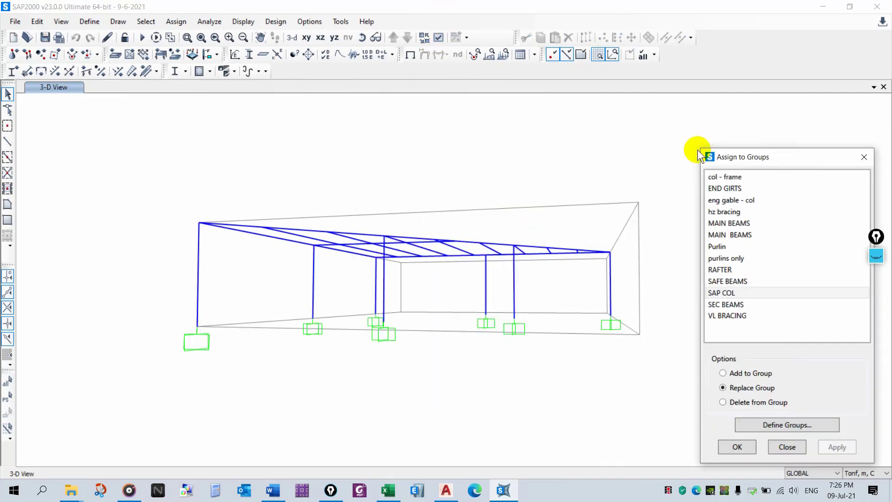
{"action": "middle_click_drag", "start_coordinate": [447, 228], "coordinate": [471, 325], "text": "shift"}
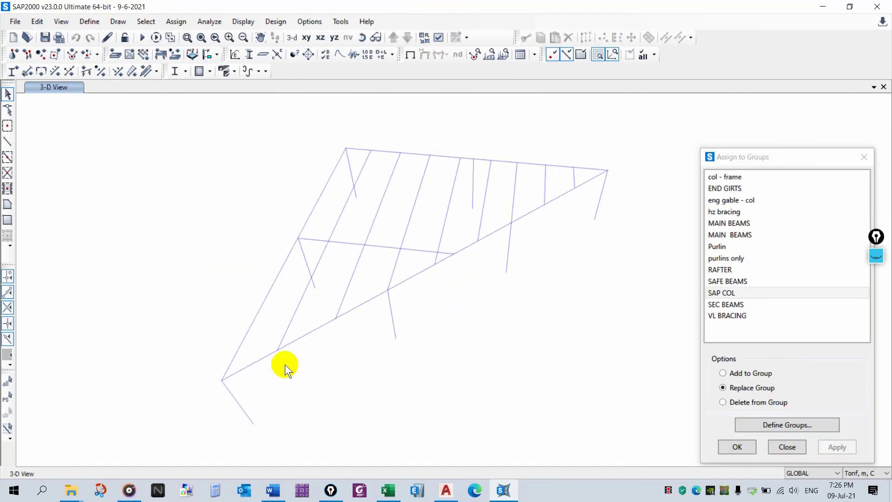
{"action": "left_click", "coordinate": [308, 335]}
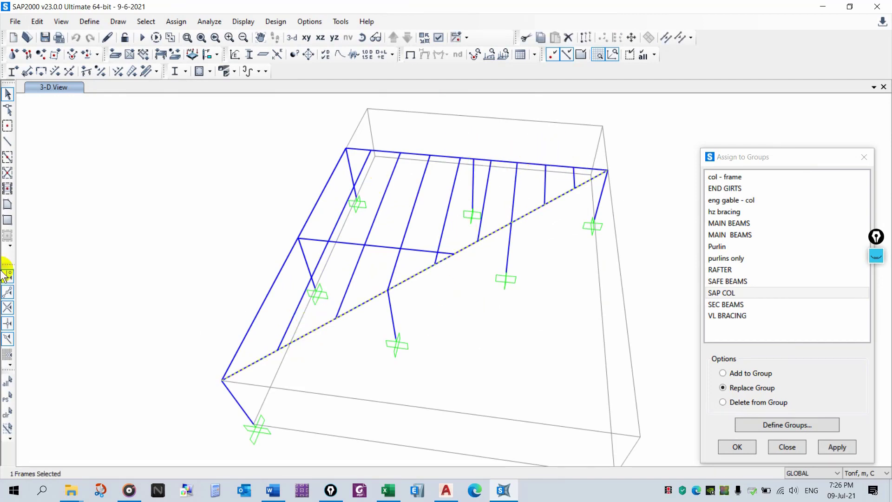
{"action": "left_click", "coordinate": [8, 338]}
{"action": "left_click", "coordinate": [7, 323]}
{"action": "left_click", "coordinate": [7, 292]}
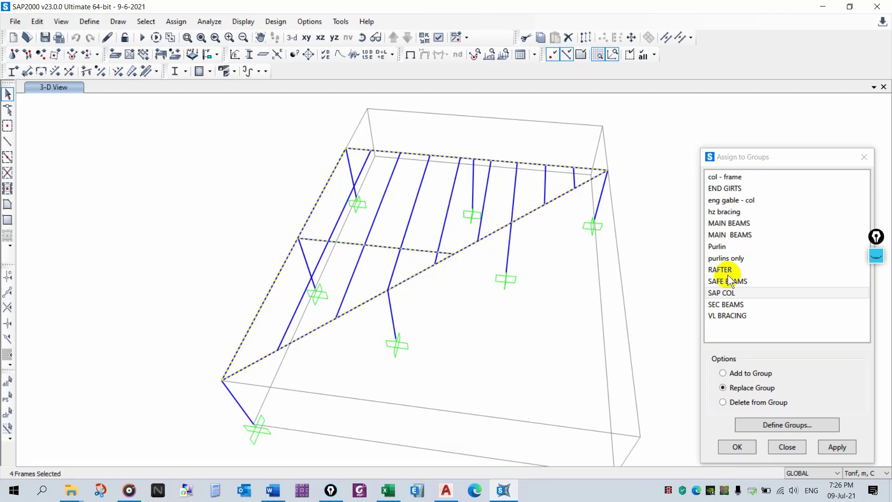
{"action": "left_click", "coordinate": [748, 236]}
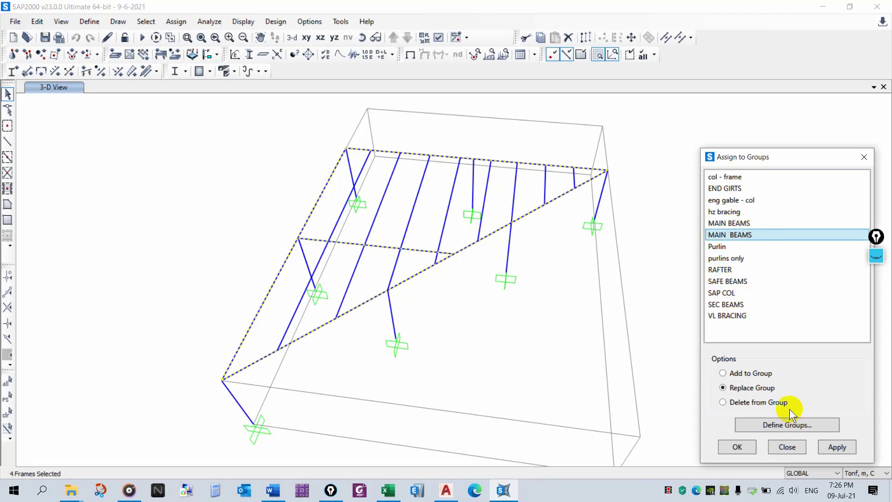
{"action": "left_click", "coordinate": [831, 449]}
Step: Select the secondary beams and assign them to the SEC BEAMS group, replacing its contents, and finish the group assignment
{"action": "middle_click_drag", "start_coordinate": [472, 302], "coordinate": [436, 289]}
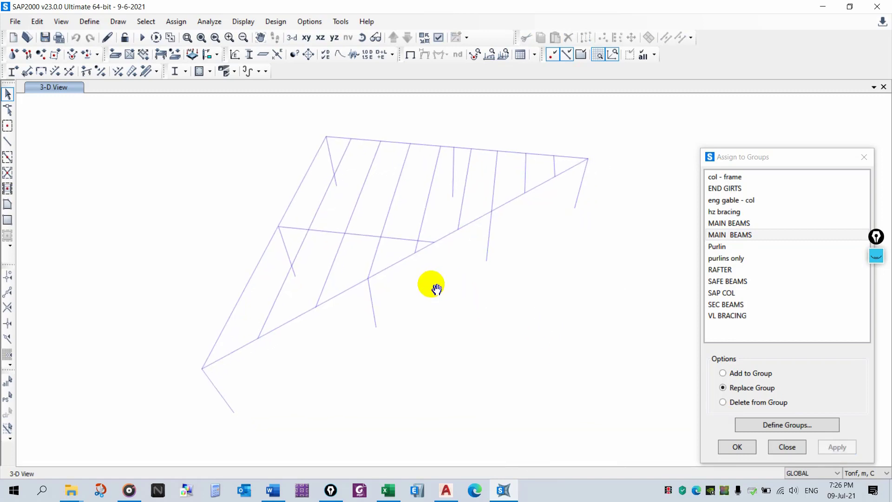
{"action": "left_click_drag", "start_coordinate": [351, 255], "coordinate": [295, 244]}
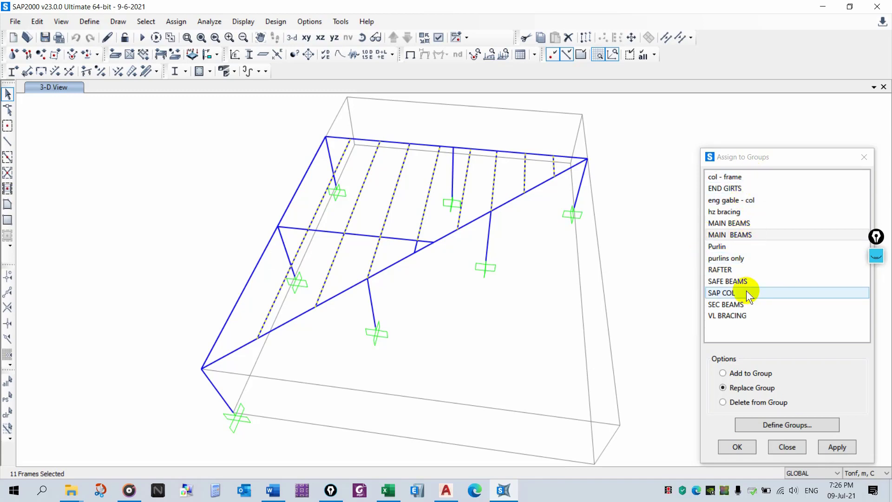
{"action": "left_click", "coordinate": [746, 305]}
{"action": "left_click", "coordinate": [837, 447]}
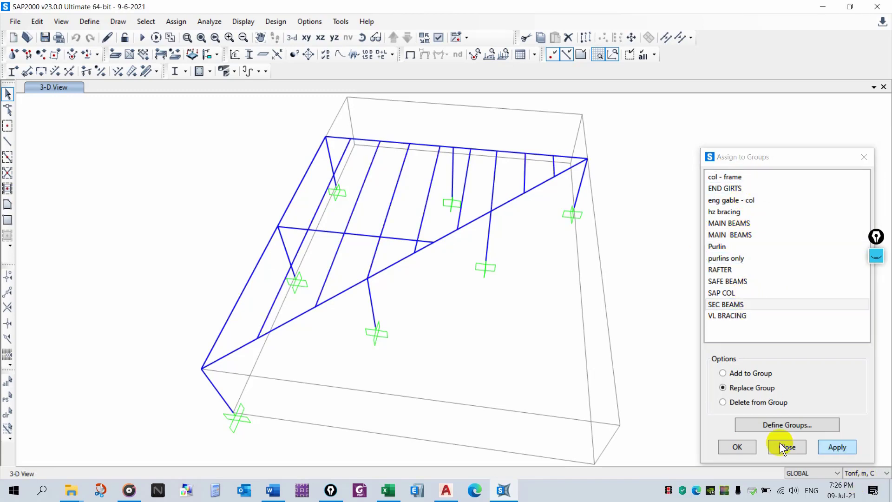
{"action": "left_click", "coordinate": [787, 446]}
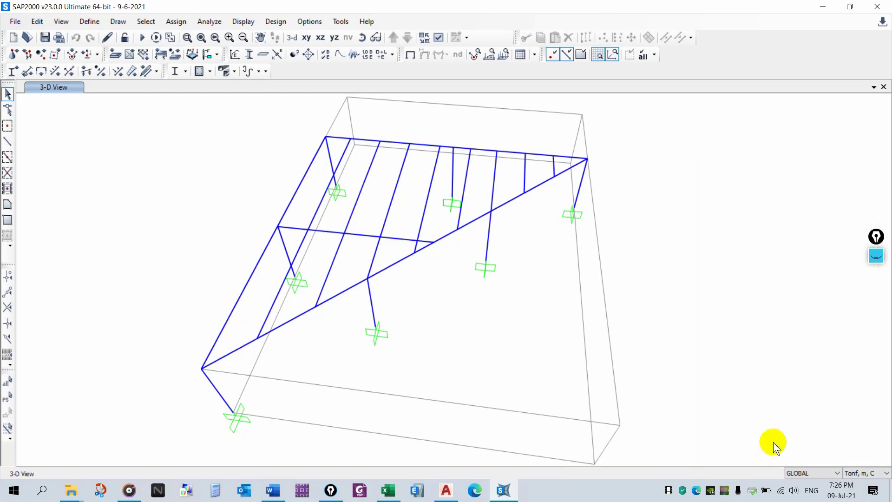
Step: Reselect the secondary beams, open the frame section assignment and go to the end of the section list
{"action": "left_click", "coordinate": [8, 398]}
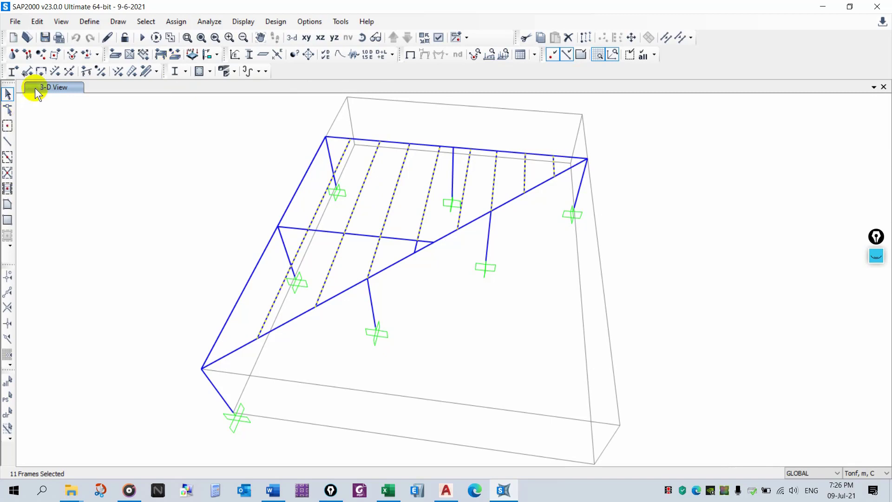
{"action": "left_click", "coordinate": [11, 71]}
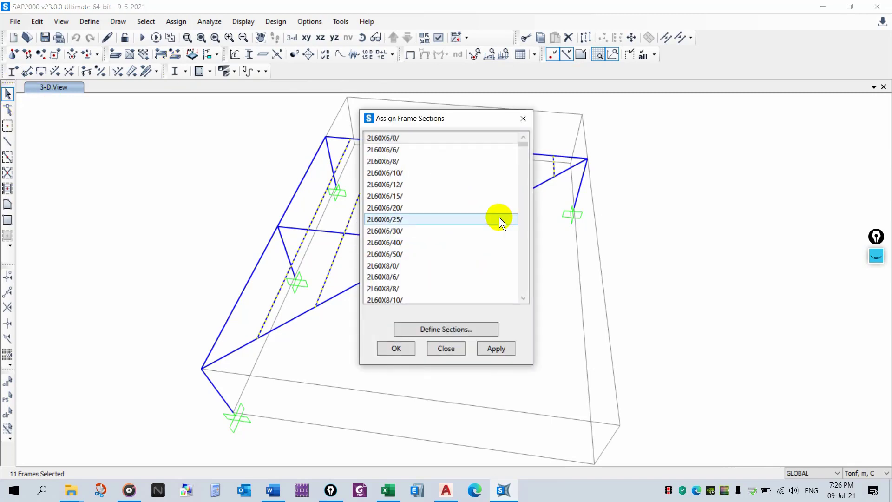
{"action": "left_click", "coordinate": [520, 207]}
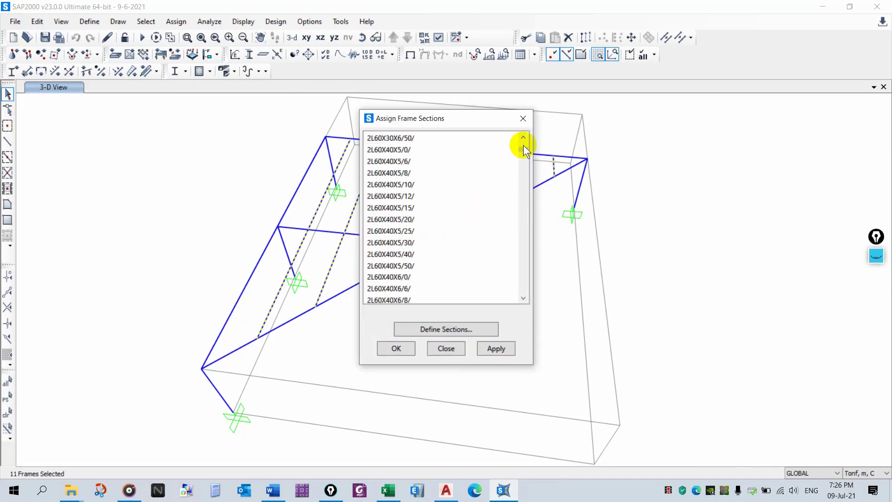
{"action": "left_click_drag", "start_coordinate": [522, 144], "coordinate": [409, 375]}
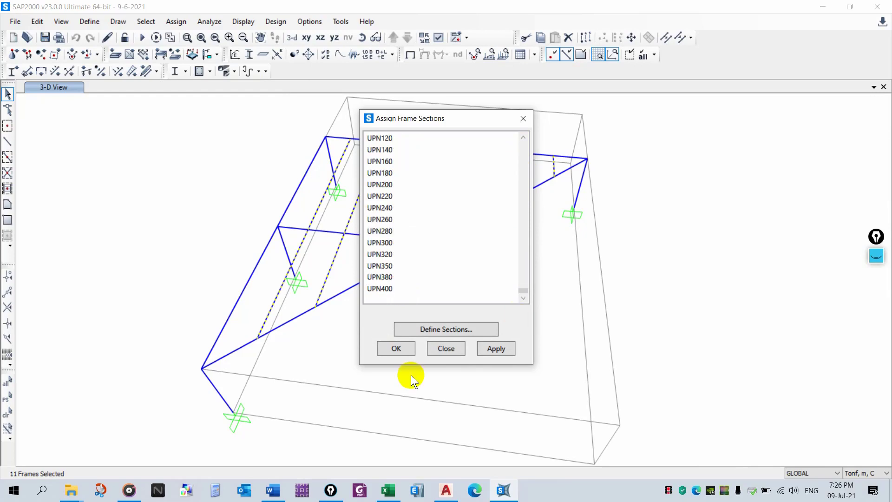
Step: Switch to Foxit PhantomPDF with the recent file 810 Mosque (2) (003).pdf and examine the RHS section labels on the isometric frame drawing
{"action": "right_click", "coordinate": [359, 490]}
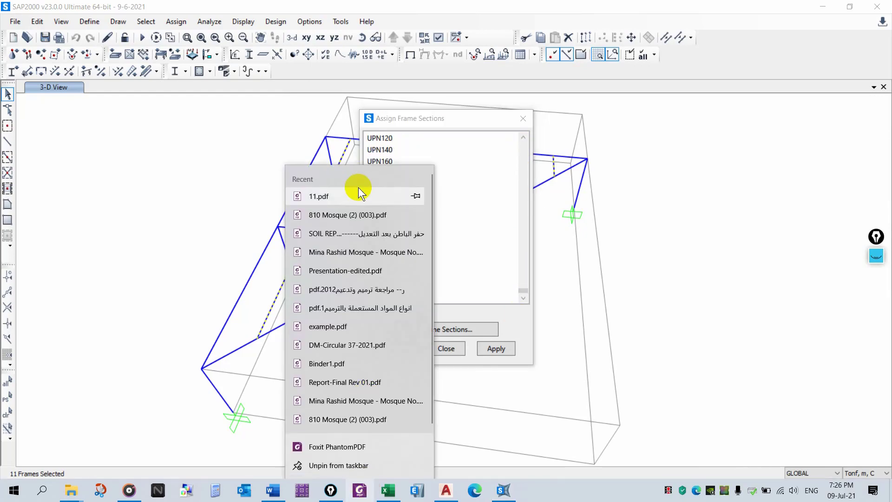
{"action": "left_click", "coordinate": [348, 214]}
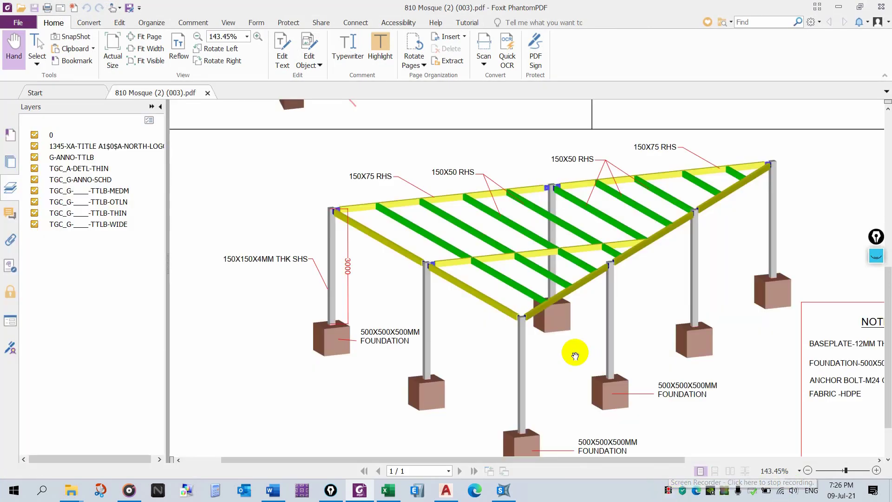
{"action": "scroll", "coordinate": [468, 158], "scroll_direction": "up", "scroll_amount": 3, "text": "ctrl"}
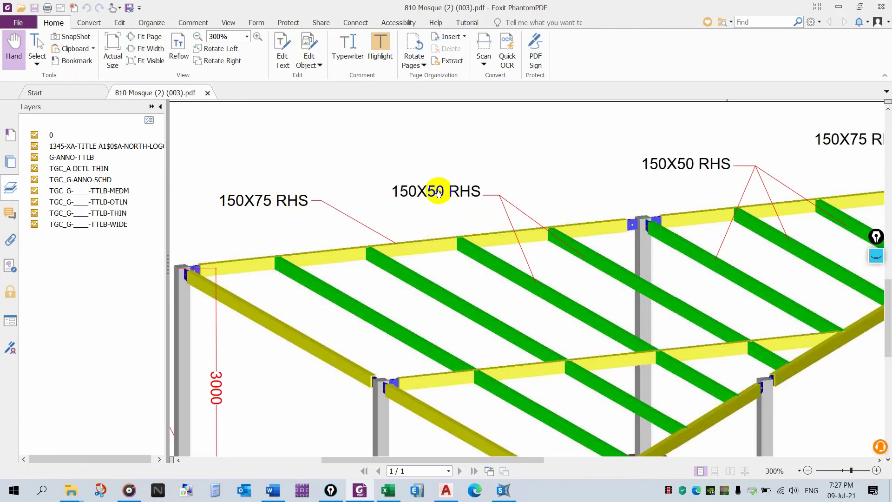
Step: Review the 150X75 and 150X50 RHS labels on the frame drawing, then switch to SAP2000 and search the frame section list for matching sections
{"action": "scroll", "coordinate": [266, 211], "scroll_direction": "down", "scroll_amount": 3, "text": "ctrl"}
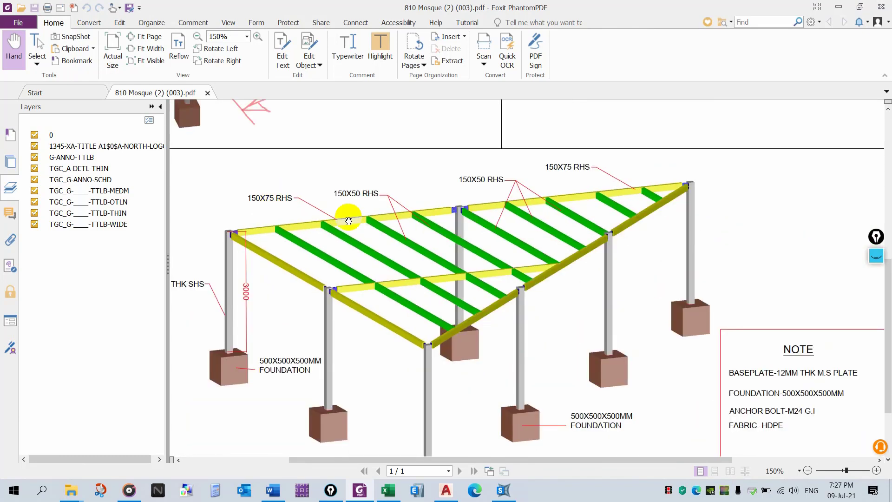
{"action": "scroll", "coordinate": [376, 203], "scroll_direction": "up", "scroll_amount": 1, "text": "ctrl"}
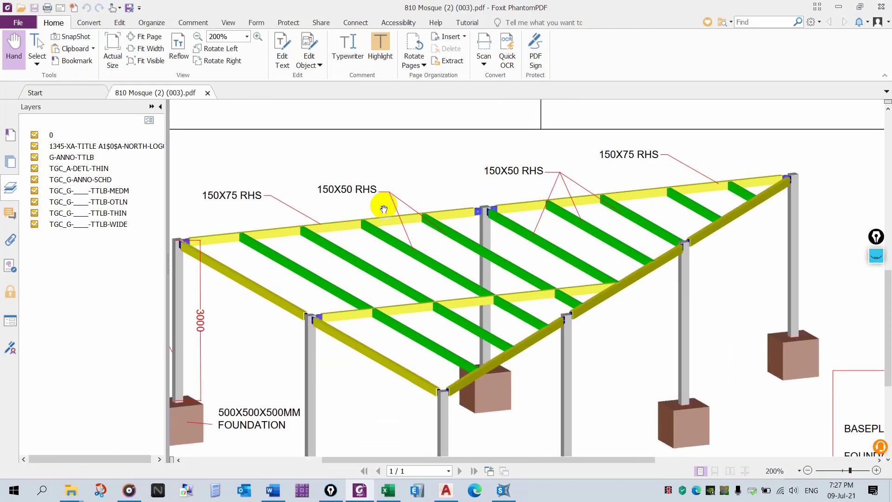
{"action": "left_click", "coordinate": [511, 493]}
{"action": "scroll", "coordinate": [484, 264], "scroll_direction": "up", "scroll_amount": 20}
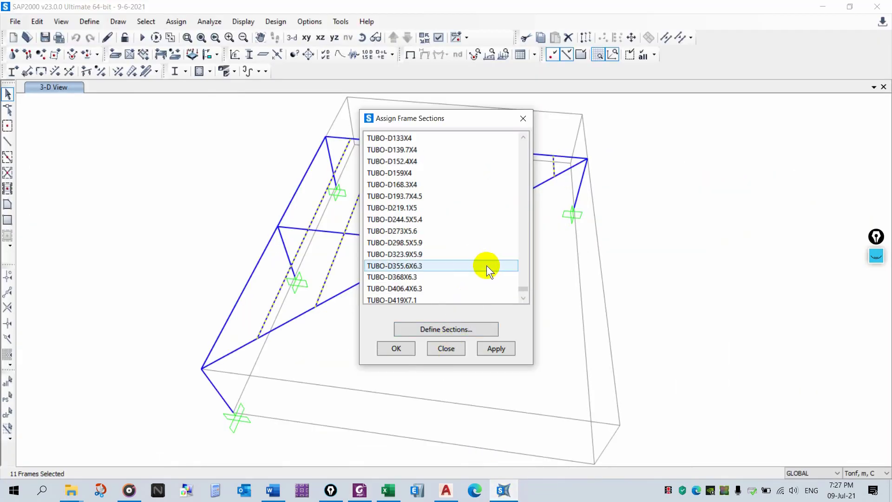
{"action": "scroll", "coordinate": [481, 259], "scroll_direction": "down", "scroll_amount": 4}
{"action": "scroll", "coordinate": [481, 258], "scroll_direction": "down", "scroll_amount": 5}
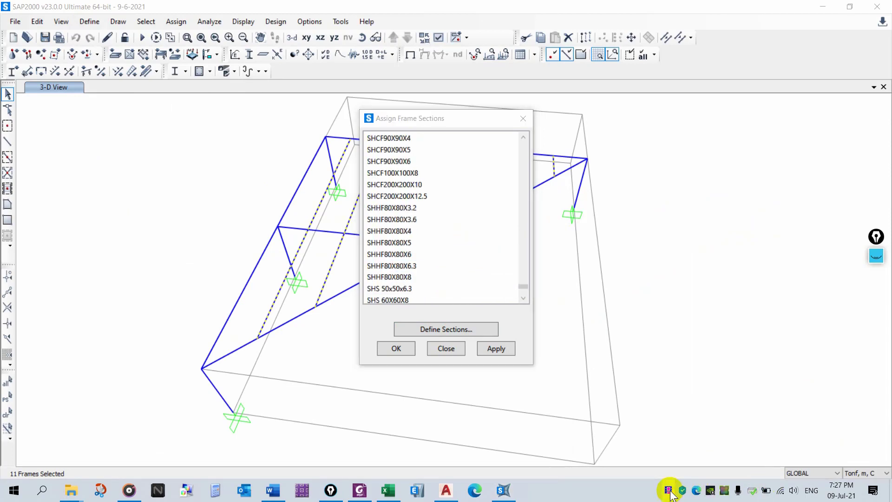
Step: Switch to the UK steel section library drawing in AutoCAD and examine the SHS and RHS columns with their section profiles
{"action": "left_click", "coordinate": [446, 490]}
{"action": "scroll", "coordinate": [145, 247], "scroll_direction": "down", "scroll_amount": 4}
{"action": "scroll", "coordinate": [112, 250], "scroll_direction": "up", "scroll_amount": 5}
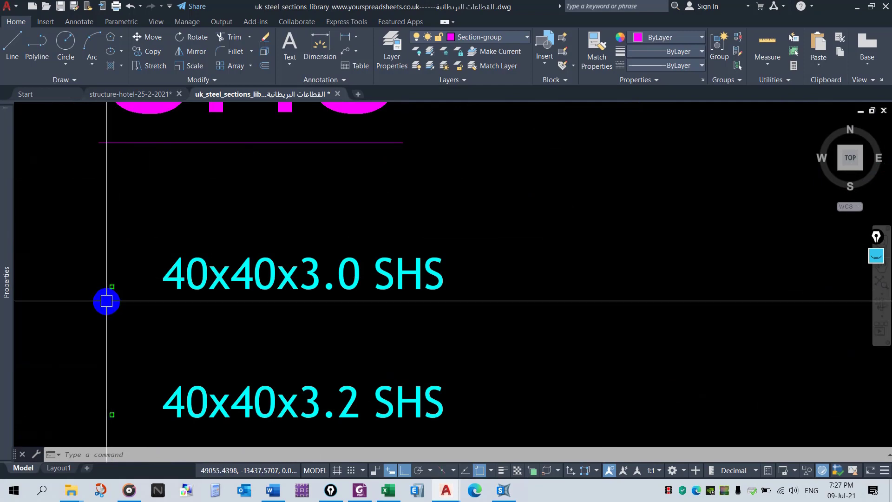
{"action": "scroll", "coordinate": [109, 279], "scroll_direction": "up", "scroll_amount": 6}
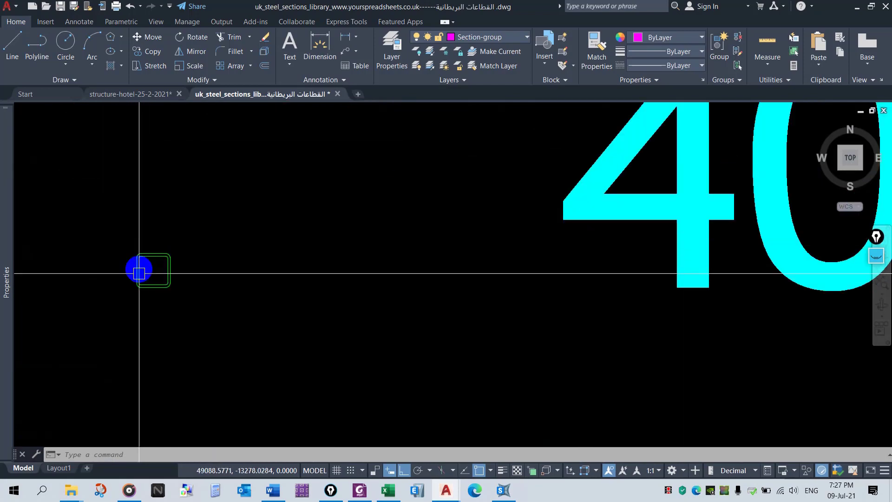
{"action": "scroll", "coordinate": [245, 241], "scroll_direction": "down", "scroll_amount": 8}
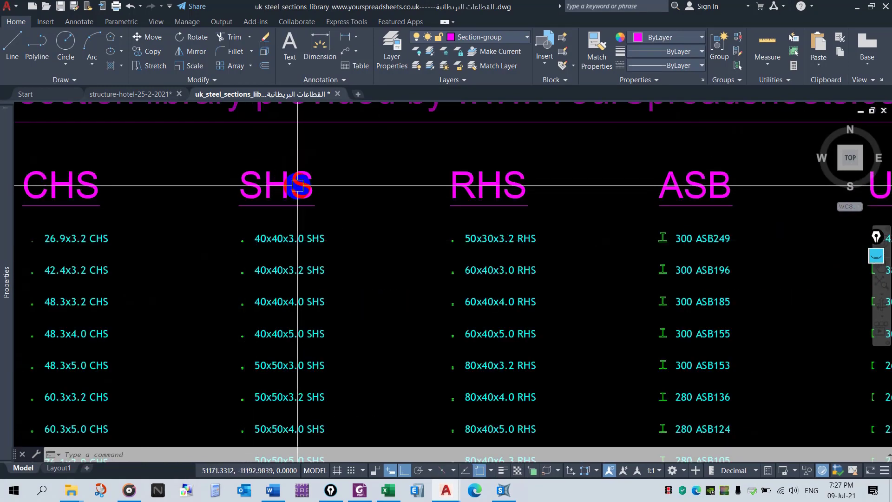
{"action": "scroll", "coordinate": [453, 272], "scroll_direction": "up", "scroll_amount": 10}
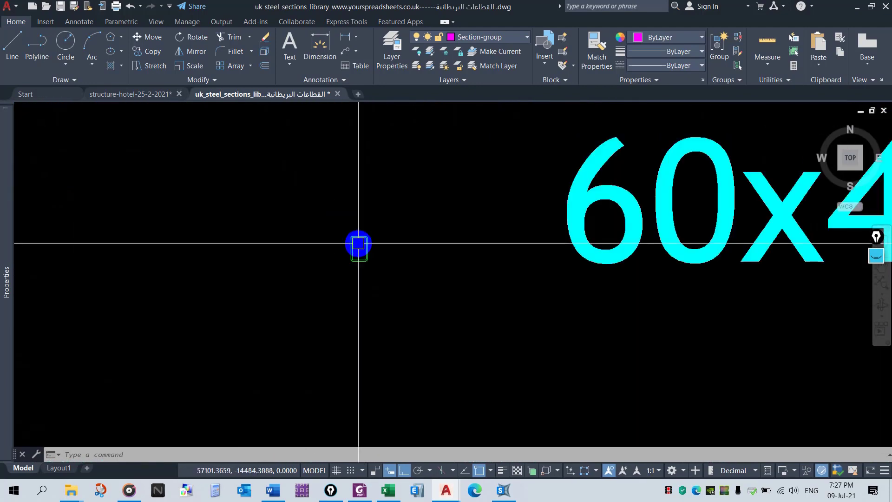
{"action": "scroll", "coordinate": [358, 245], "scroll_direction": "down", "scroll_amount": 10}
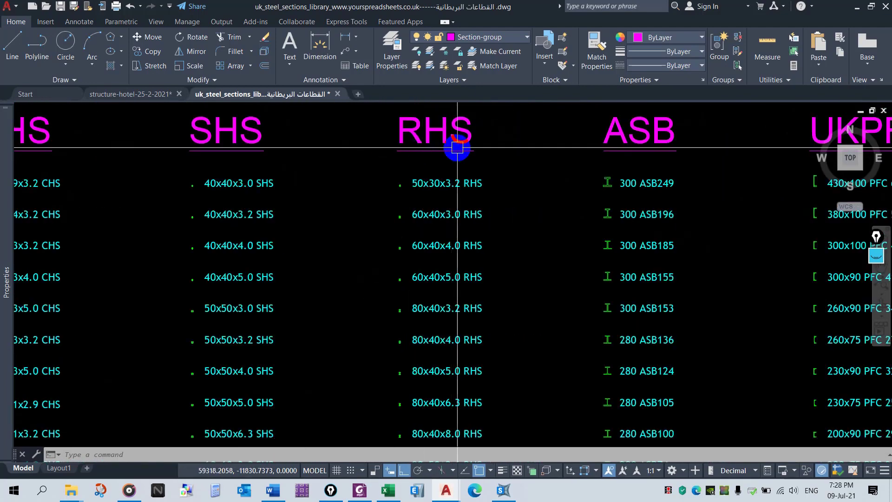
Step: Look down the RHS column of the section library for sizes with a 150 mm depth
{"action": "middle_click_drag", "start_coordinate": [418, 360], "coordinate": [404, 177]}
{"action": "scroll", "coordinate": [401, 374], "scroll_direction": "down", "scroll_amount": 6}
{"action": "scroll", "coordinate": [398, 305], "scroll_direction": "up", "scroll_amount": 8}
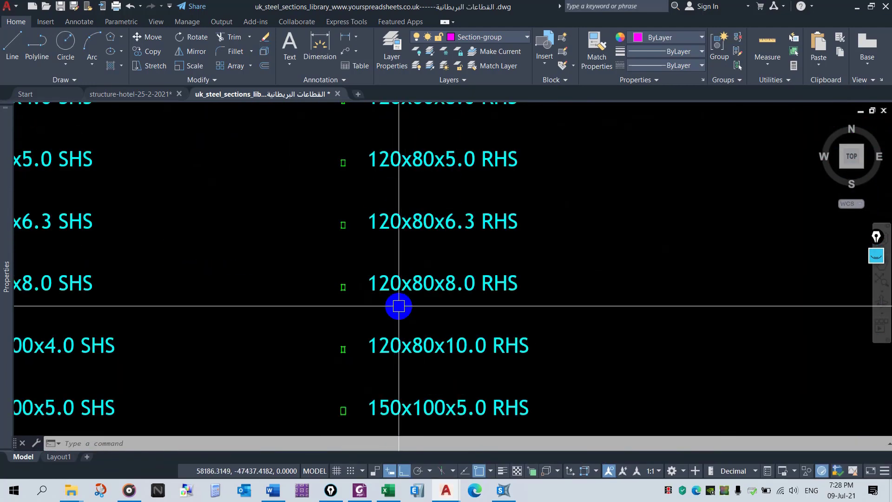
{"action": "scroll", "coordinate": [406, 399], "scroll_direction": "down", "scroll_amount": 6}
{"action": "scroll", "coordinate": [406, 400], "scroll_direction": "up", "scroll_amount": 6}
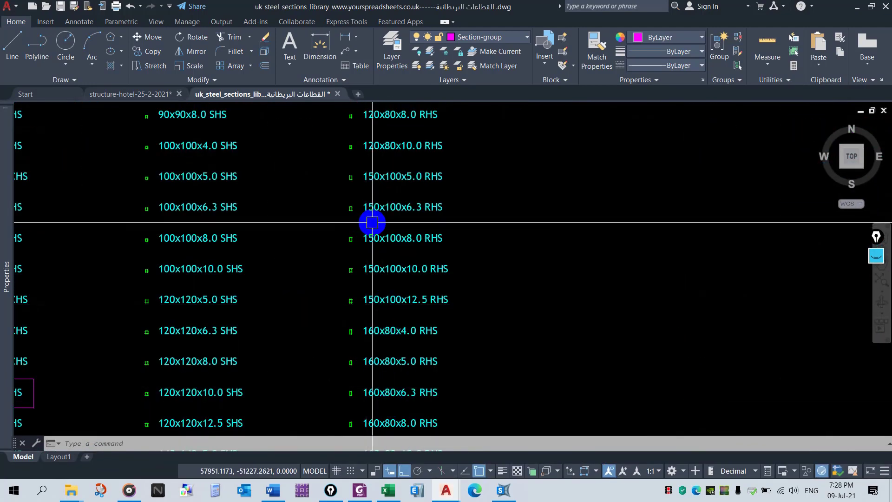
{"action": "mouse_move", "coordinate": [393, 197]}
{"action": "middle_mouse_down"}
{"action": "mouse_move", "coordinate": [392, 358]}
{"action": "mouse_move", "coordinate": [389, 253]}
{"action": "mouse_move", "coordinate": [366, 226]}
{"action": "mouse_move", "coordinate": [361, 198]}
{"action": "middle_mouse_up"}
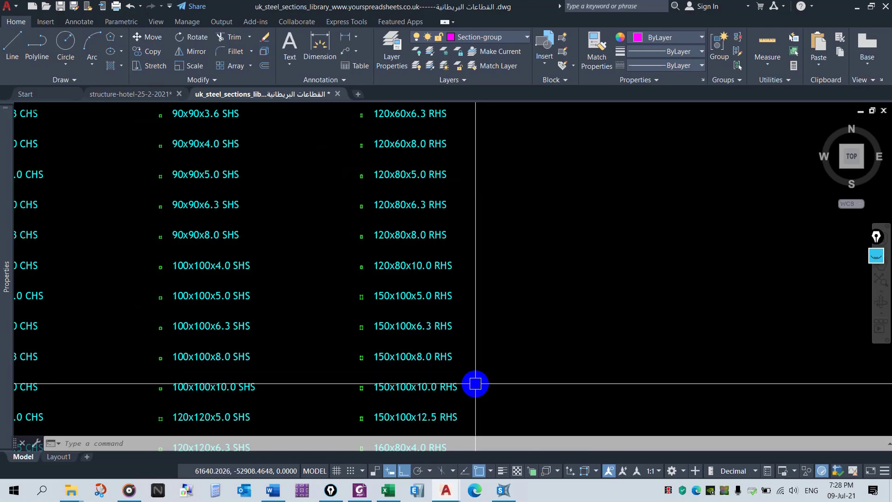
{"action": "middle_click_drag", "start_coordinate": [474, 384], "coordinate": [479, 266]}
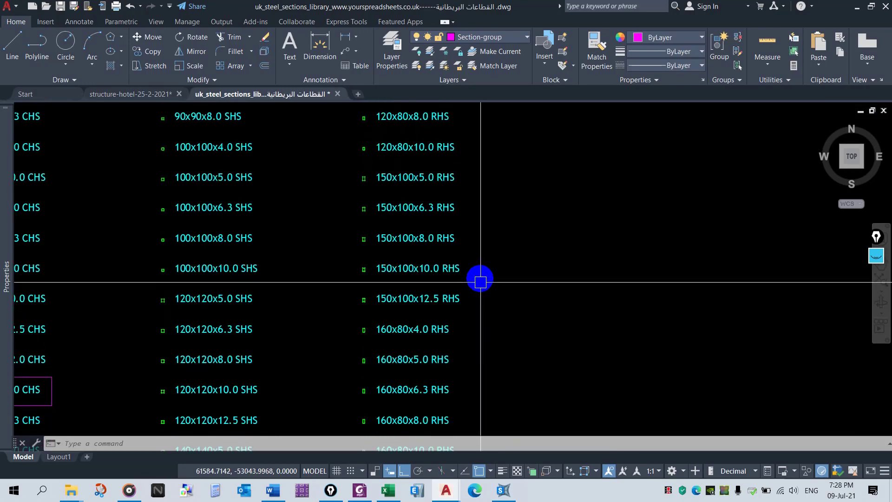
{"action": "middle_click_drag", "start_coordinate": [410, 364], "coordinate": [397, 255]}
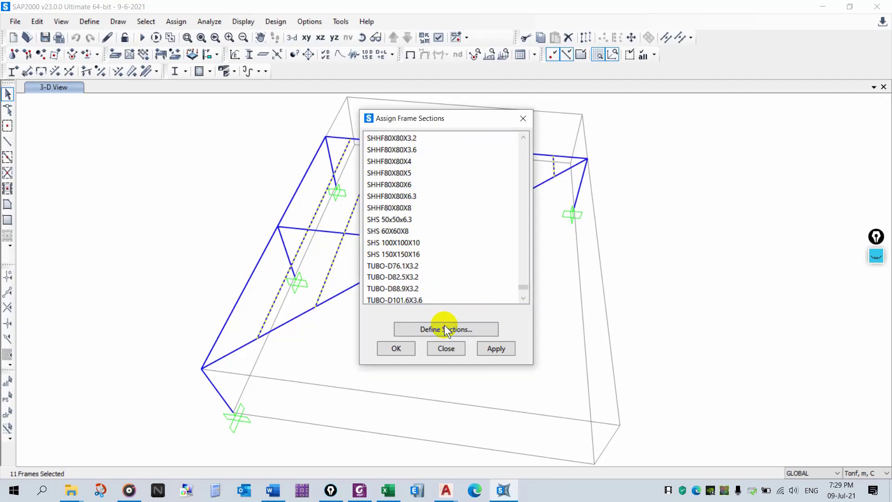
Step: Switch to SAP2000, start importing a steel tube section property, widen the file name column and select ArcelorMittal_British.xml
{"action": "left_click", "coordinate": [444, 326]}
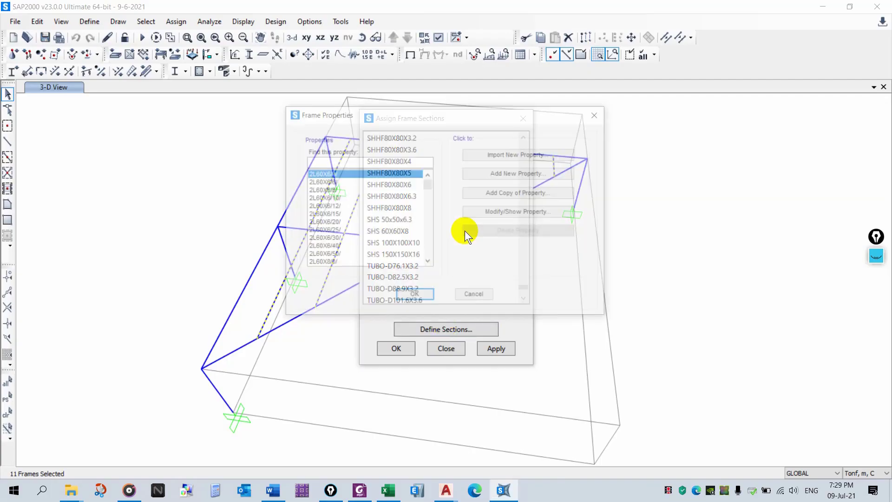
{"action": "left_click", "coordinate": [507, 153]}
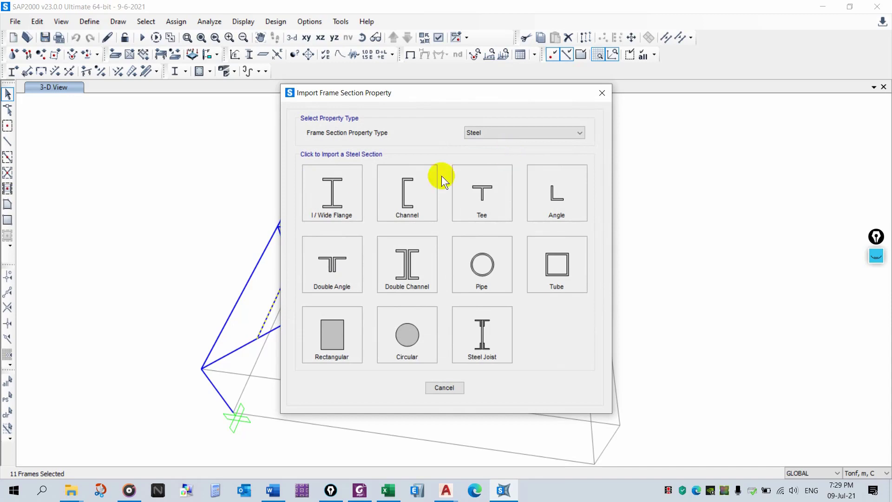
{"action": "left_click", "coordinate": [566, 258]}
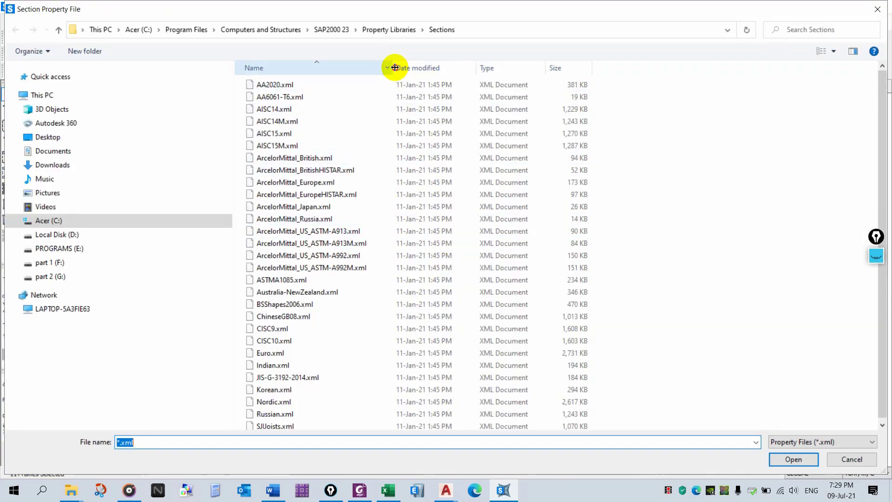
{"action": "left_click_drag", "start_coordinate": [392, 68], "coordinate": [515, 68]}
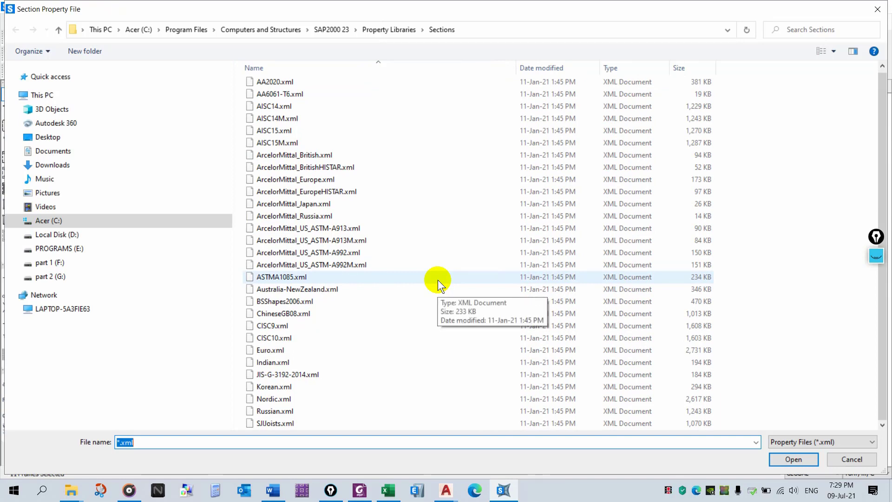
{"action": "scroll", "coordinate": [438, 279], "scroll_direction": "up", "scroll_amount": 1}
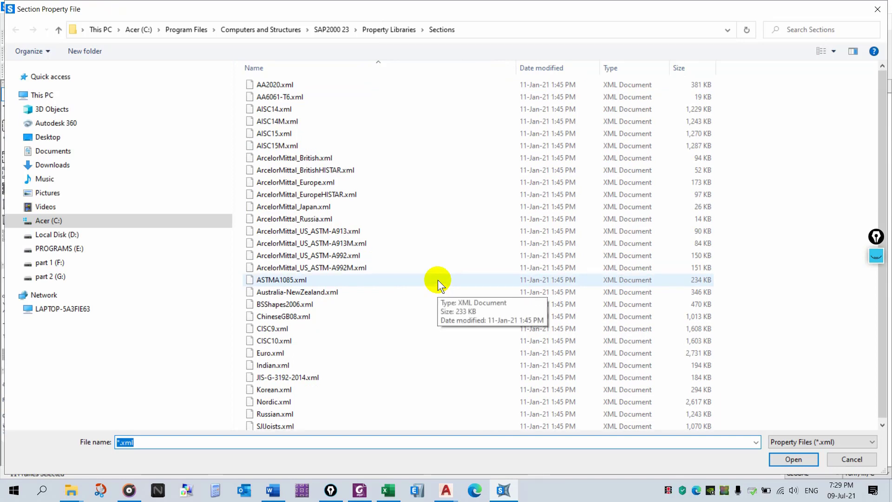
{"action": "left_click", "coordinate": [362, 158]}
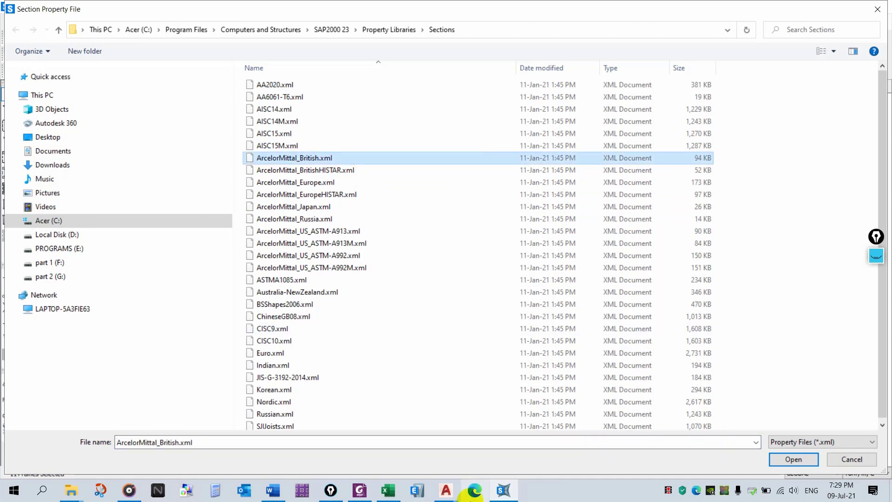
Step: Switch to the AutoCAD section library and examine the UK section family headings from UKB across to UKA-UA
{"action": "mouse_move", "coordinate": [449, 492]}
{"action": "left_click", "coordinate": [471, 446]}
{"action": "scroll", "coordinate": [446, 209], "scroll_direction": "down", "scroll_amount": 5}
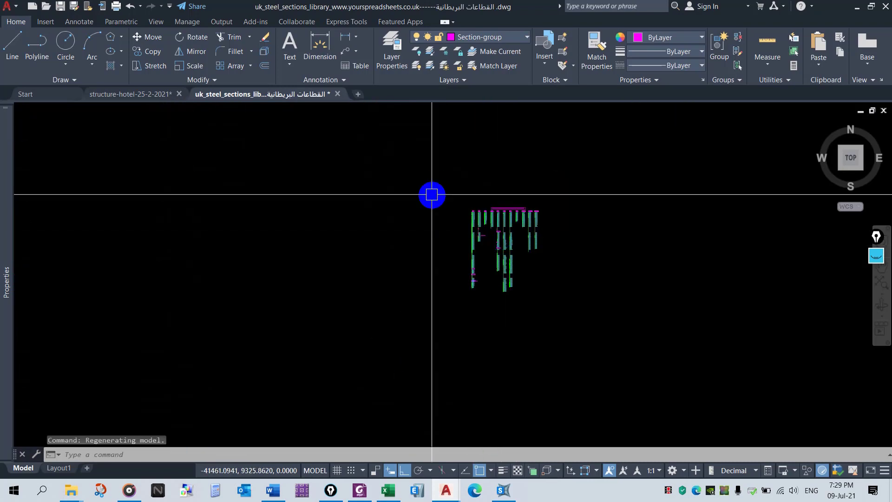
{"action": "scroll", "coordinate": [481, 237], "scroll_direction": "up", "scroll_amount": 3}
{"action": "scroll", "coordinate": [517, 325], "scroll_direction": "up", "scroll_amount": 5}
{"action": "scroll", "coordinate": [534, 237], "scroll_direction": "down", "scroll_amount": 4}
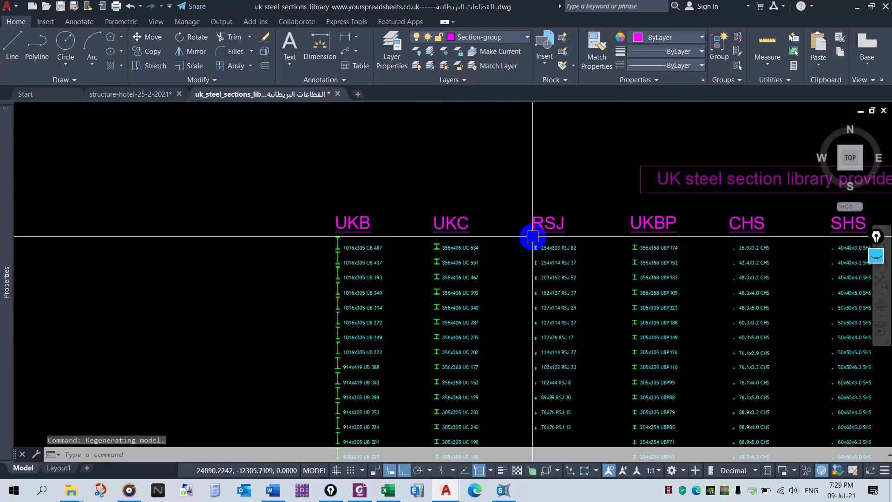
{"action": "scroll", "coordinate": [337, 211], "scroll_direction": "up", "scroll_amount": 2}
{"action": "middle_click_drag", "start_coordinate": [567, 235], "coordinate": [255, 183]}
{"action": "scroll", "coordinate": [302, 176], "scroll_direction": "down", "scroll_amount": 6}
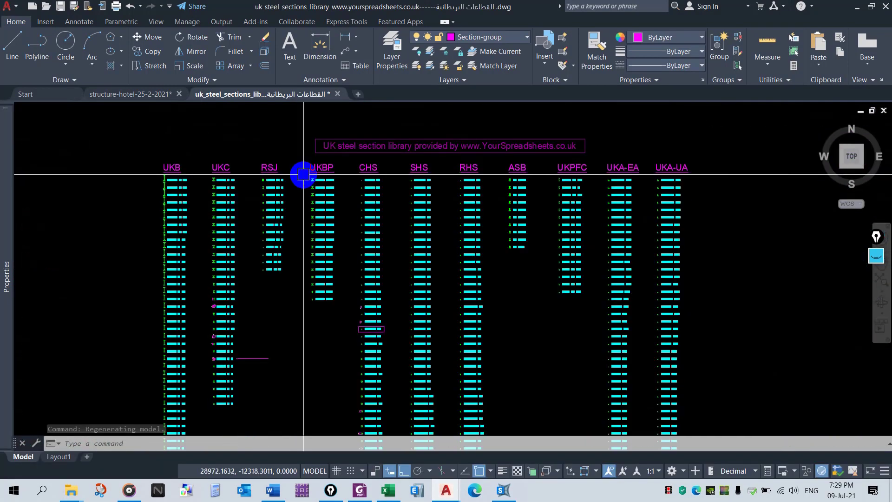
{"action": "scroll", "coordinate": [435, 184], "scroll_direction": "up", "scroll_amount": 6}
{"action": "scroll", "coordinate": [435, 184], "scroll_direction": "down", "scroll_amount": 5}
{"action": "scroll", "coordinate": [423, 160], "scroll_direction": "up", "scroll_amount": 3}
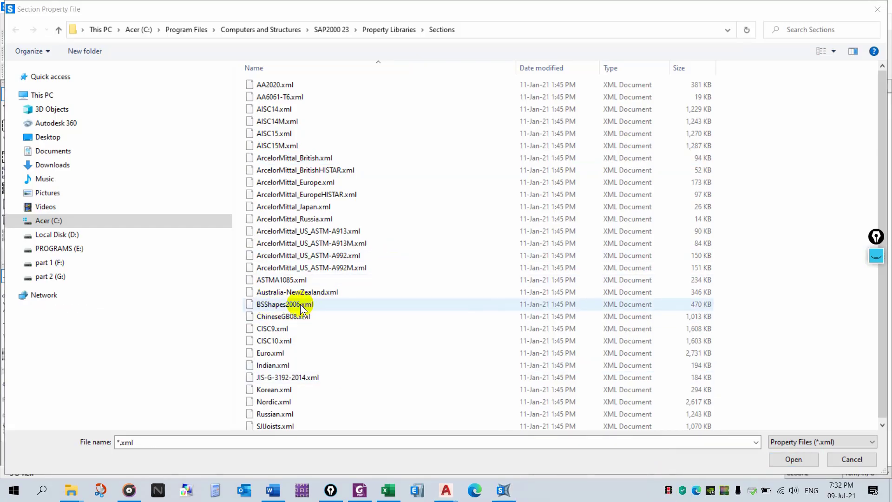
Step: In SAP2000, load the tube sections from BSShapes2006.xml and look through the smaller RHCF sizes in the import list
{"action": "left_click", "coordinate": [297, 304]}
{"action": "left_click", "coordinate": [790, 459]}
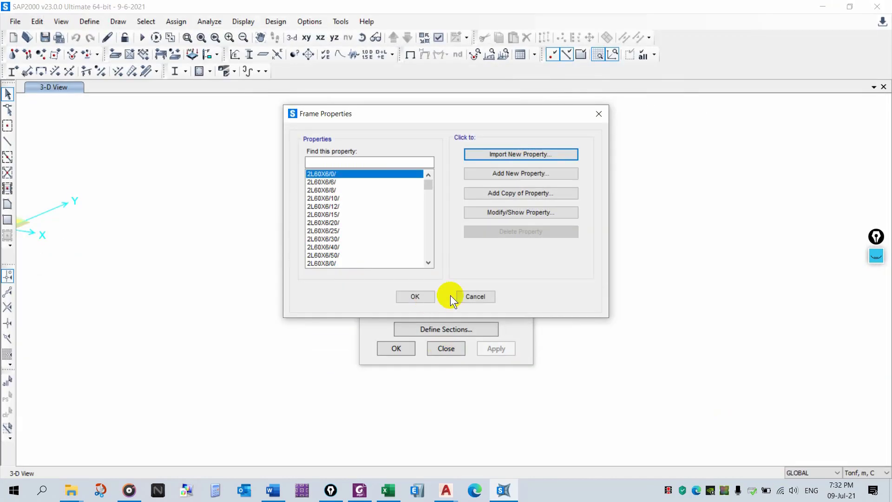
{"action": "left_click", "coordinate": [425, 249]}
{"action": "scroll", "coordinate": [421, 293], "scroll_direction": "down", "scroll_amount": 3}
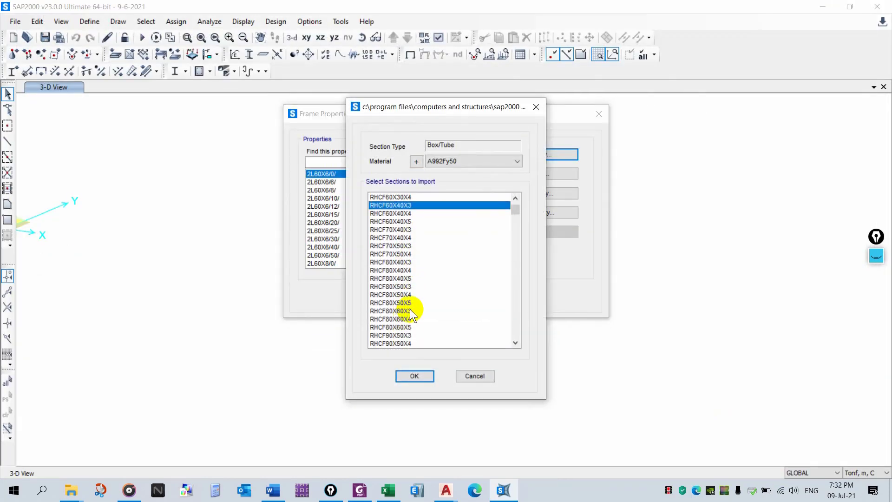
{"action": "scroll", "coordinate": [411, 306], "scroll_direction": "down", "scroll_amount": 2}
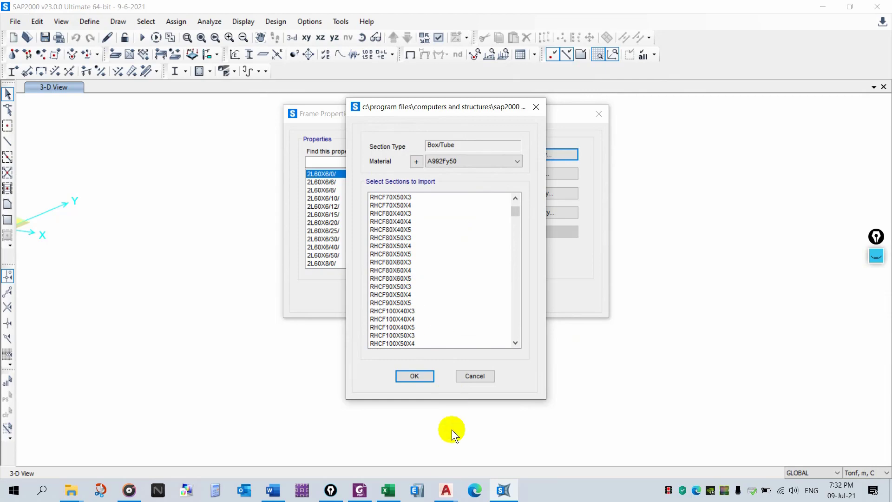
Step: Switch to the AutoCAD section library and compare the section sizes in the SHS and RHS columns
{"action": "mouse_move", "coordinate": [447, 487]}
{"action": "left_click", "coordinate": [465, 418]}
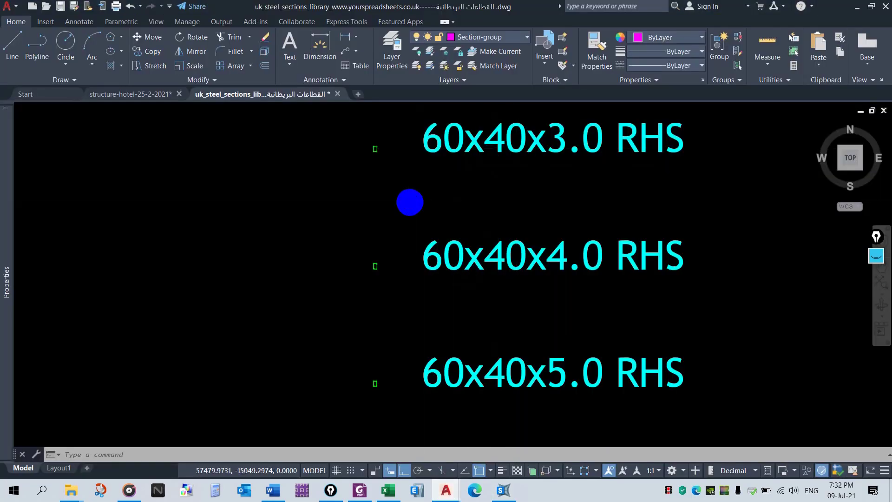
{"action": "scroll", "coordinate": [409, 202], "scroll_direction": "down", "scroll_amount": 3}
{"action": "scroll", "coordinate": [497, 191], "scroll_direction": "down", "scroll_amount": 3}
{"action": "scroll", "coordinate": [475, 180], "scroll_direction": "up", "scroll_amount": 3}
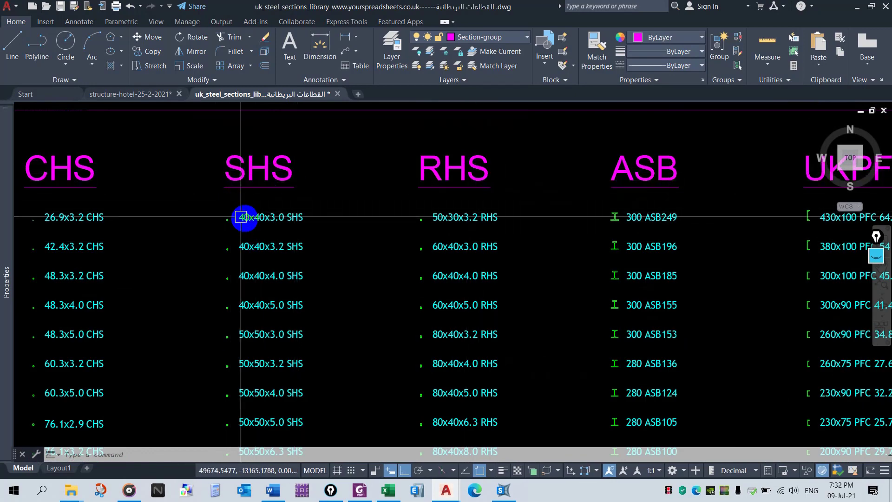
{"action": "scroll", "coordinate": [414, 231], "scroll_direction": "up", "scroll_amount": 5}
{"action": "scroll", "coordinate": [420, 205], "scroll_direction": "down", "scroll_amount": 5}
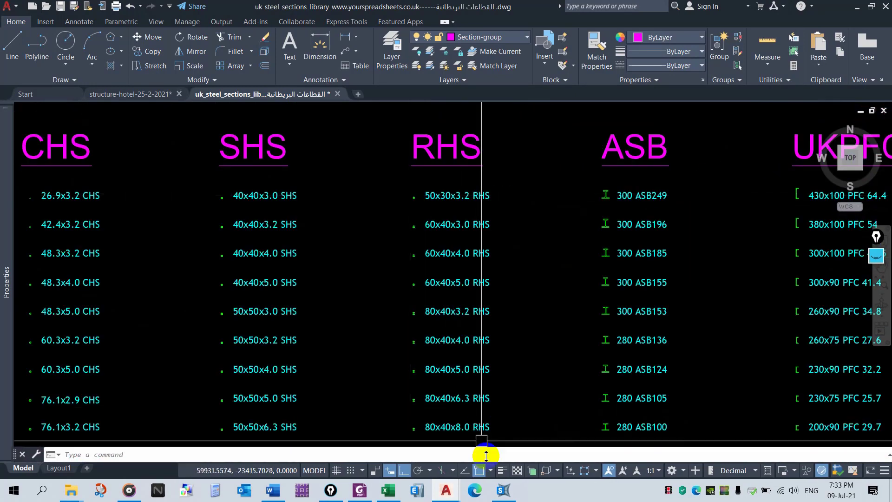
Step: Switch to SAP2000 and pick the RHCF150X100X5 tube section from the import list
{"action": "left_click", "coordinate": [500, 493]}
{"action": "scroll", "coordinate": [427, 284], "scroll_direction": "down", "scroll_amount": 4}
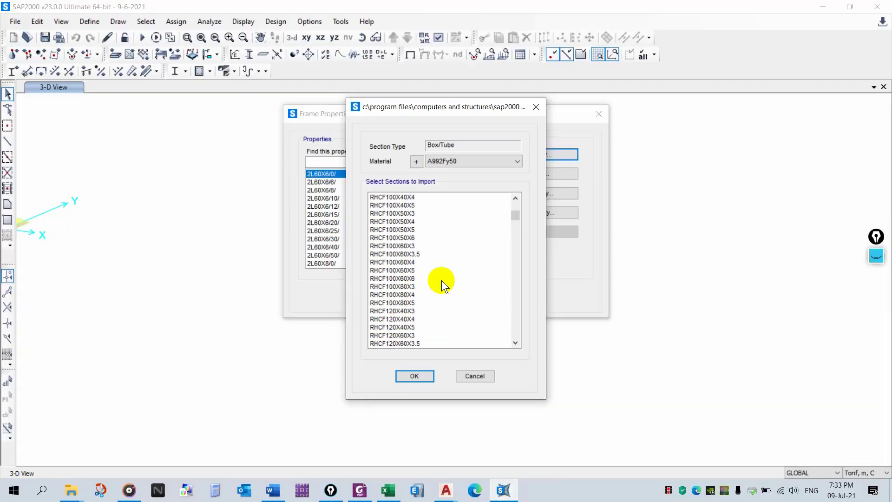
{"action": "scroll", "coordinate": [437, 279], "scroll_direction": "down", "scroll_amount": 5}
{"action": "scroll", "coordinate": [438, 281], "scroll_direction": "down", "scroll_amount": 3}
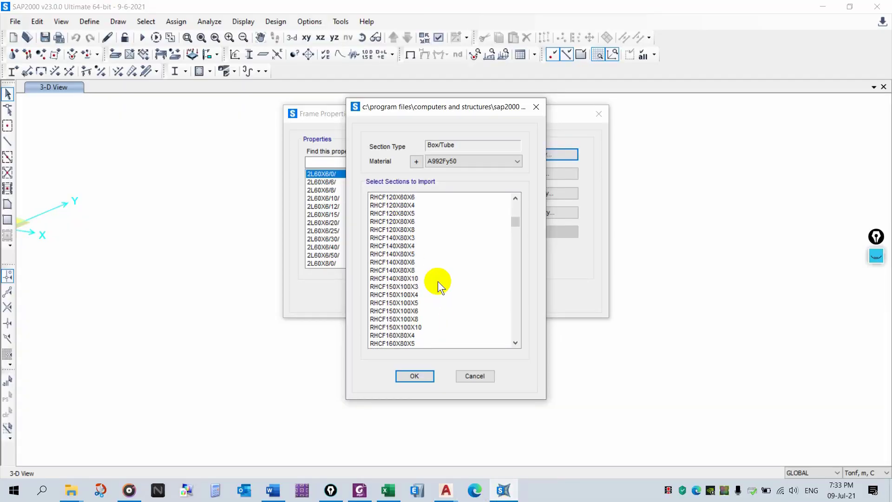
{"action": "scroll", "coordinate": [428, 298], "scroll_direction": "down", "scroll_amount": 2}
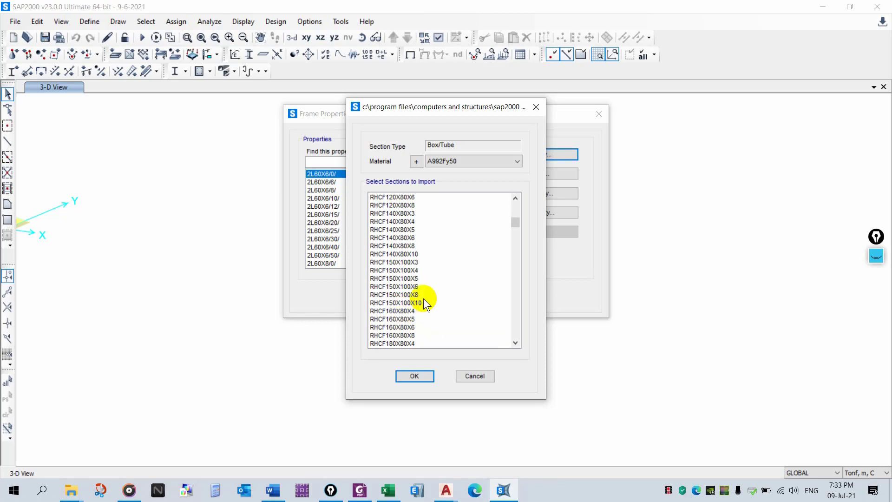
{"action": "left_click_drag", "start_coordinate": [423, 300], "coordinate": [424, 296]}
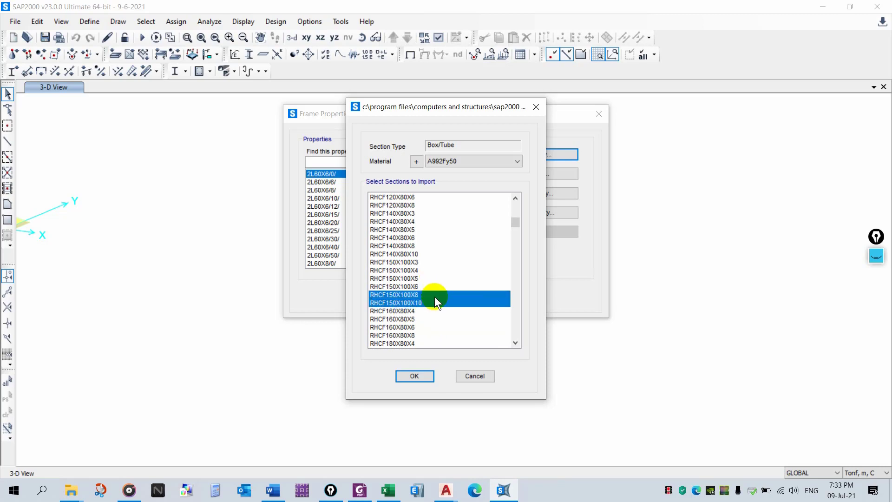
{"action": "left_click", "coordinate": [442, 270]}
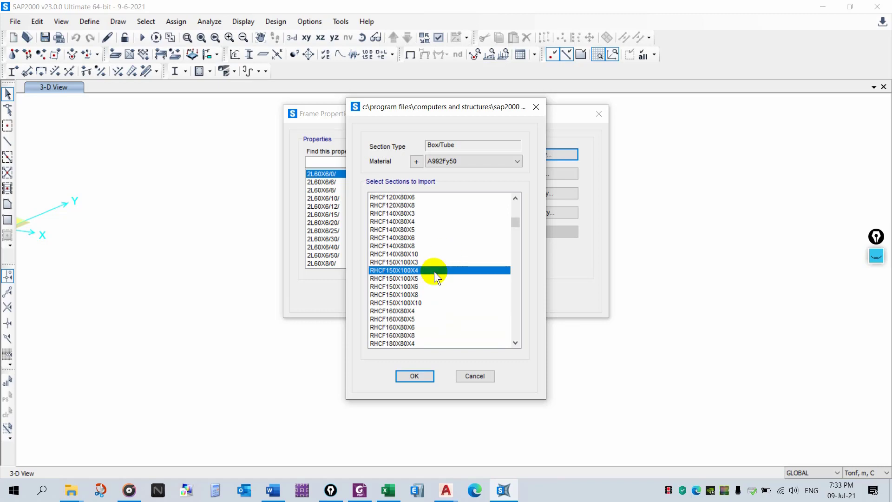
{"action": "left_click", "coordinate": [427, 279]}
{"action": "left_click", "coordinate": [428, 375]}
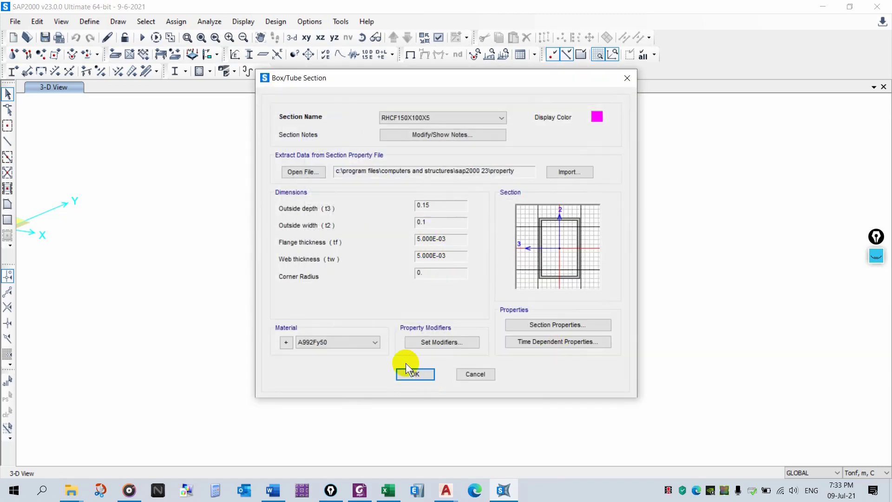
Step: Assign material S275 to the imported RHCF150X100X5 section and add it to the frame properties
{"action": "left_click", "coordinate": [347, 344]}
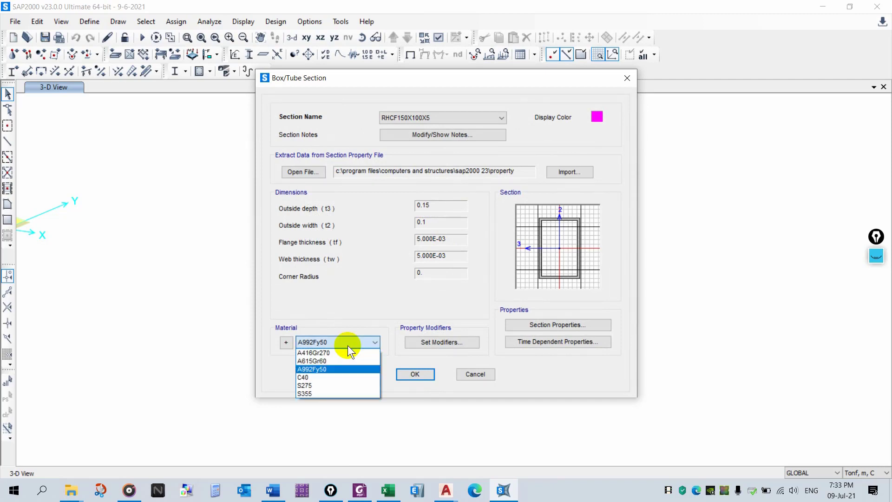
{"action": "left_click", "coordinate": [346, 385]}
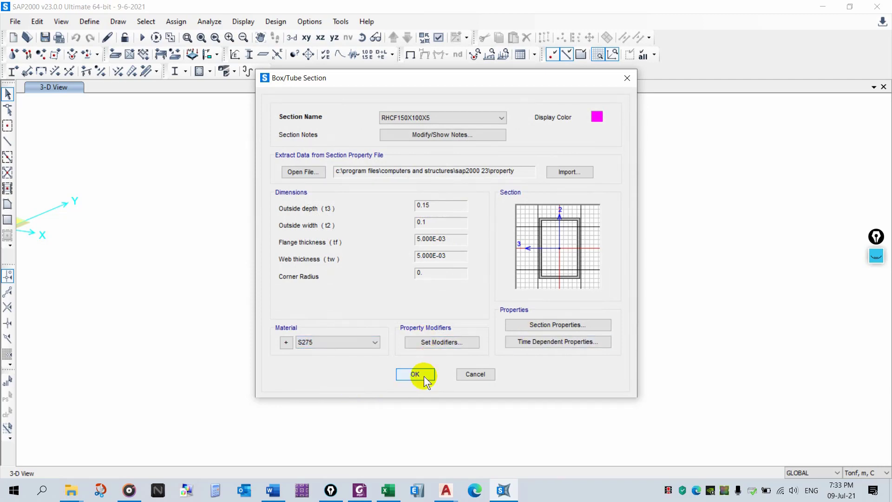
{"action": "left_click", "coordinate": [423, 376]}
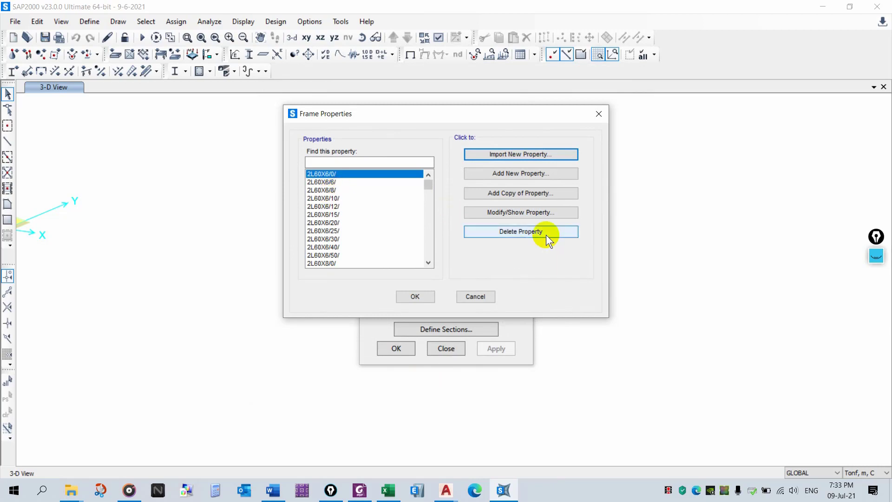
{"action": "left_click", "coordinate": [510, 175]}
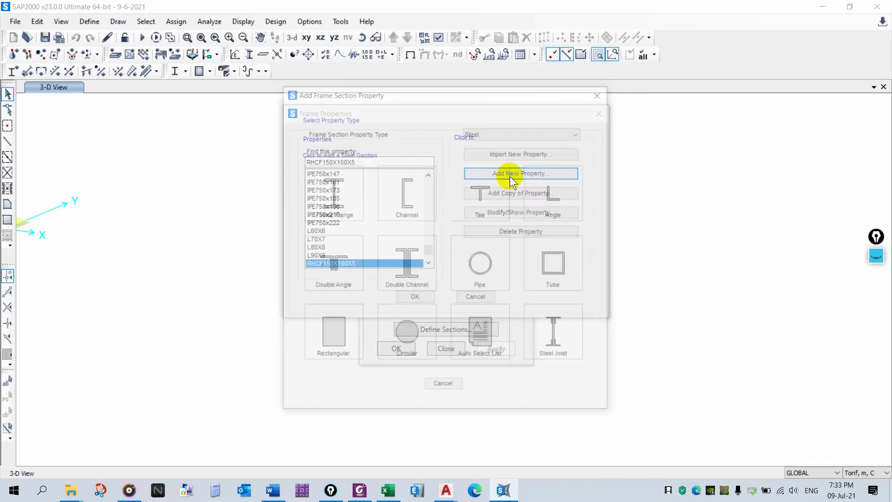
{"action": "left_click", "coordinate": [558, 269]}
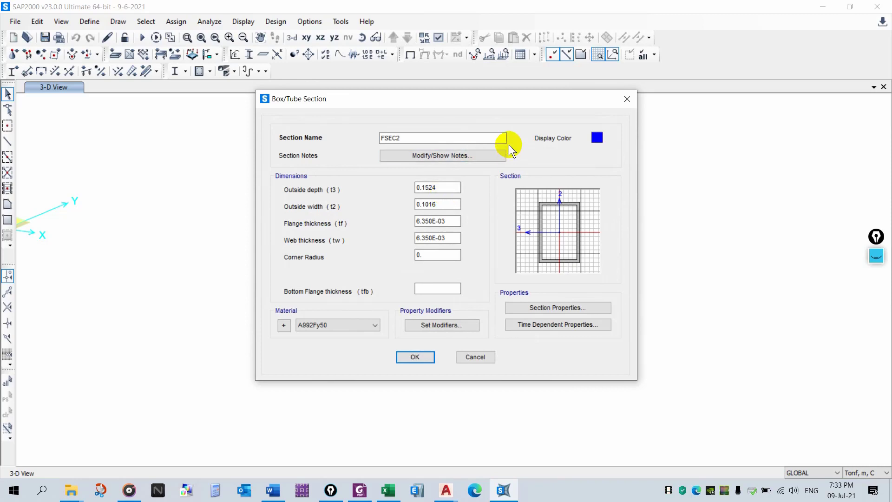
{"action": "left_click_drag", "start_coordinate": [433, 138], "coordinate": [343, 132]}
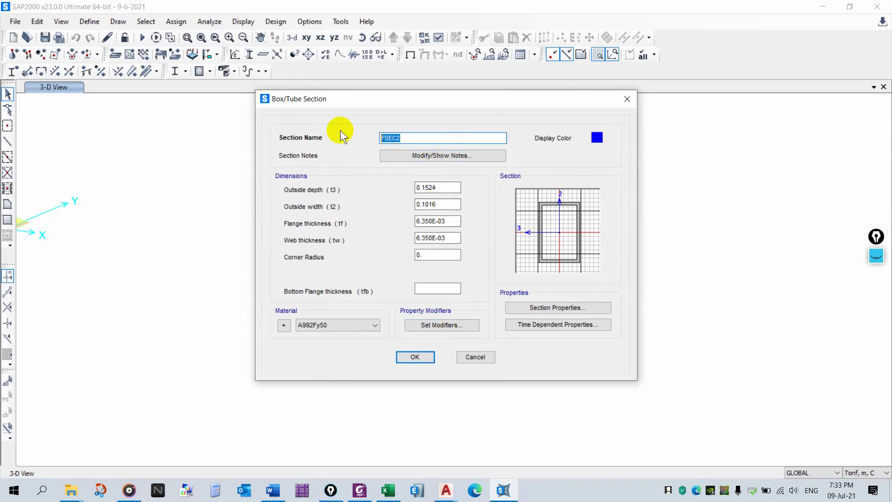
{"action": "type", "text": "11111111111"}
{"action": "left_click", "coordinate": [415, 357]}
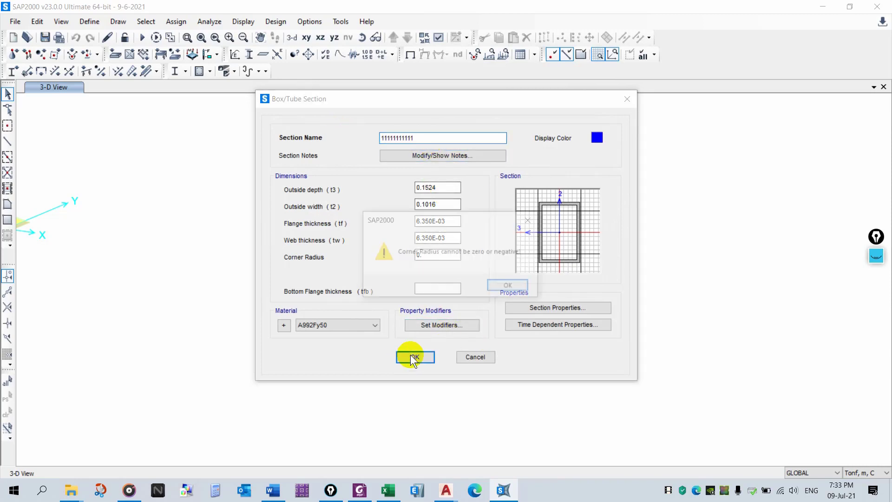
{"action": "left_click", "coordinate": [509, 285]}
{"action": "left_click", "coordinate": [418, 357]}
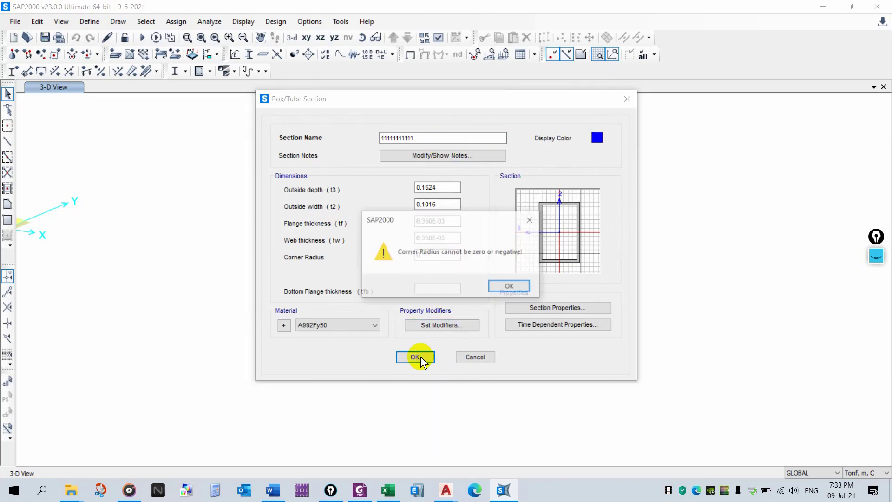
{"action": "left_click_drag", "start_coordinate": [475, 217], "coordinate": [649, 159]}
{"action": "left_click", "coordinate": [703, 160]}
{"action": "key", "text": "Escape"}
{"action": "key", "text": "Escape"}
{"action": "key", "text": "Escape"}
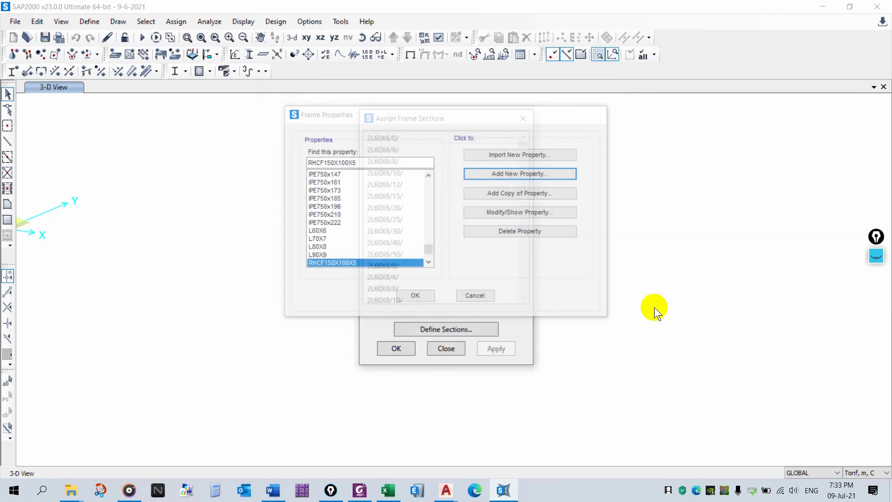
Step: Change the model units to KN, mm, C and start a new steel tube frame section
{"action": "left_click", "coordinate": [869, 473]}
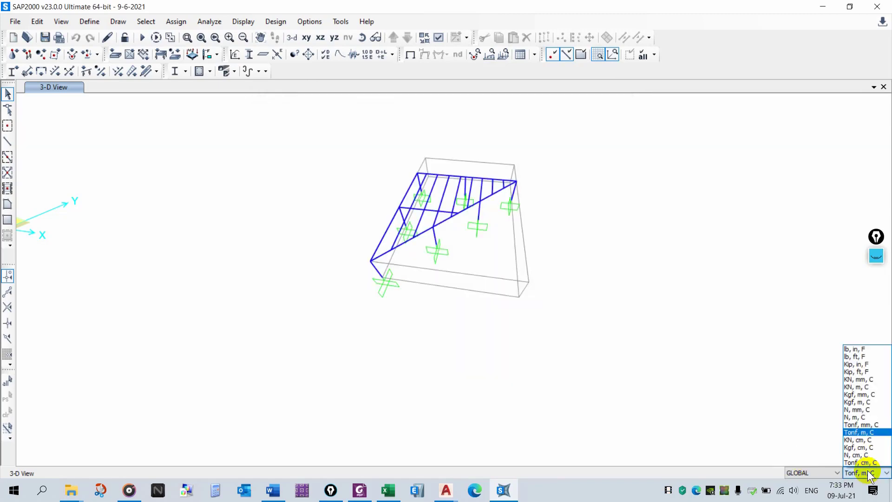
{"action": "left_click", "coordinate": [863, 379]}
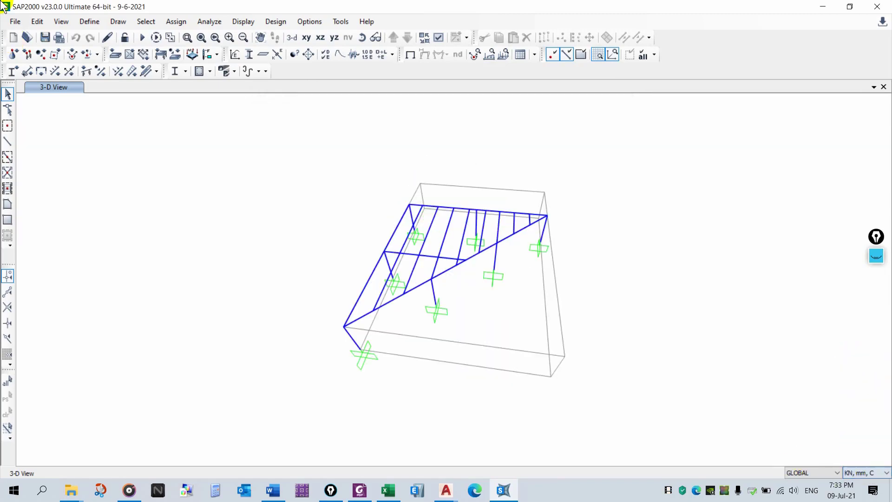
{"action": "left_click", "coordinate": [13, 71]}
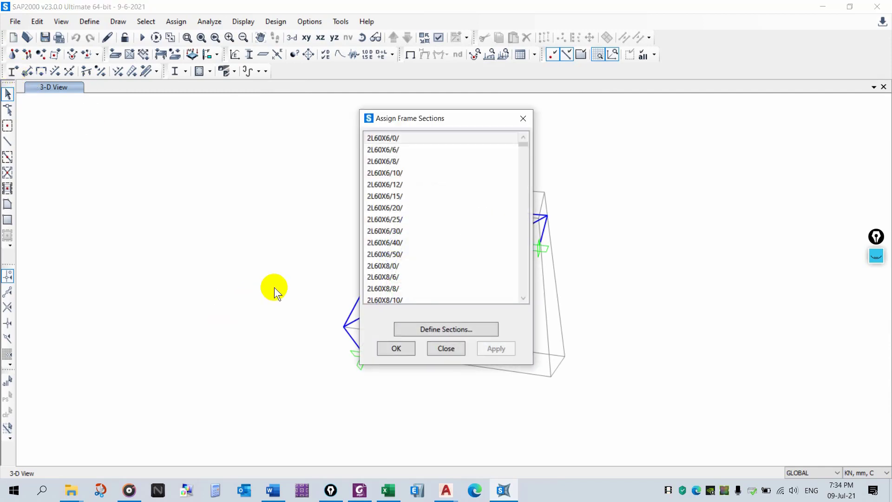
{"action": "left_click", "coordinate": [447, 329]}
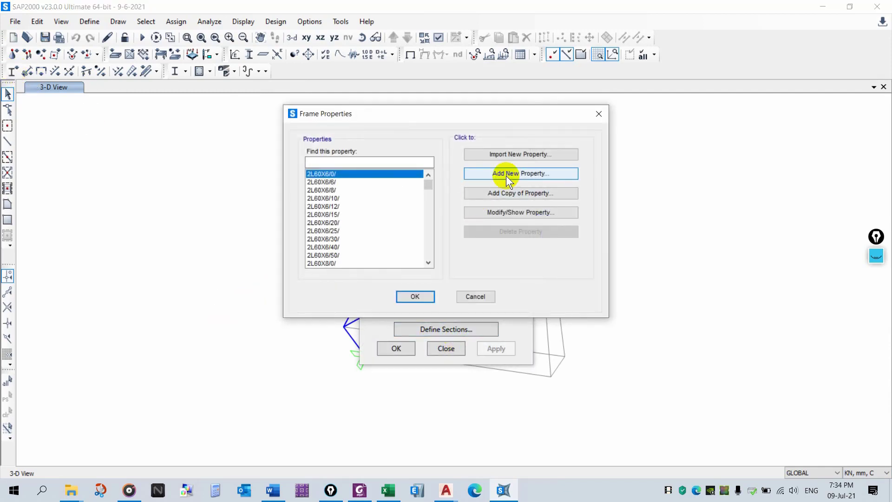
{"action": "left_click", "coordinate": [509, 174]}
{"action": "left_click", "coordinate": [546, 268]}
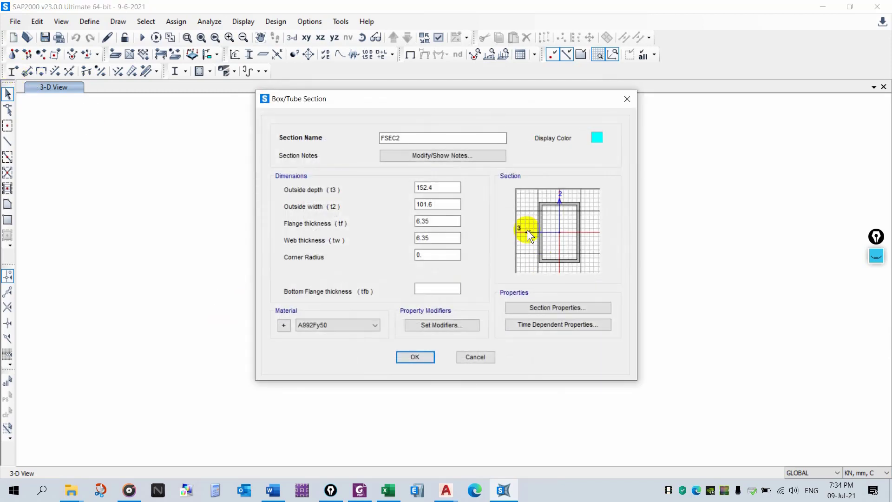
Step: Set the new tube section's outside depth to 150 mm and outside width to 50 mm
{"action": "left_click_drag", "start_coordinate": [450, 186], "coordinate": [411, 185]}
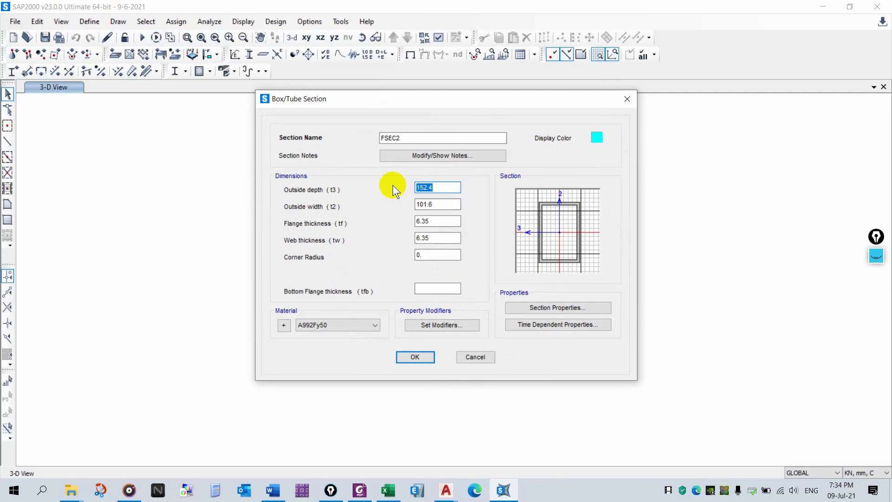
{"action": "left_click_drag", "start_coordinate": [453, 204], "coordinate": [404, 204]}
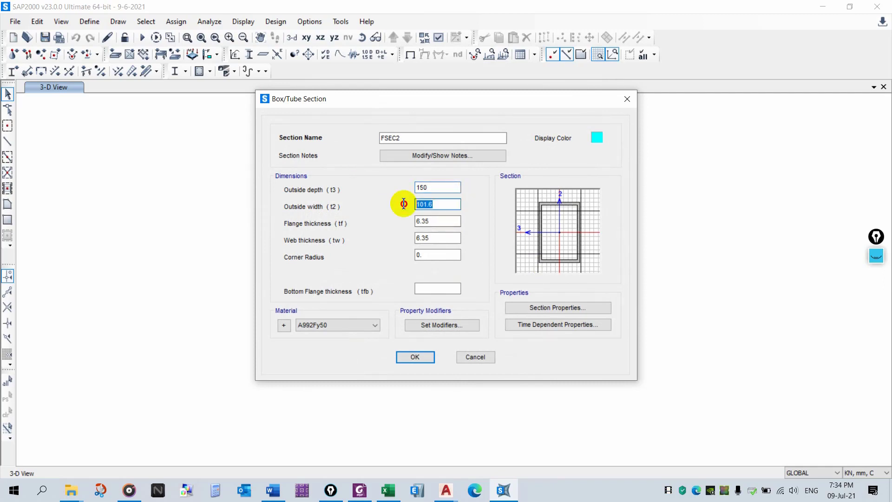
{"action": "type", "text": "5"}
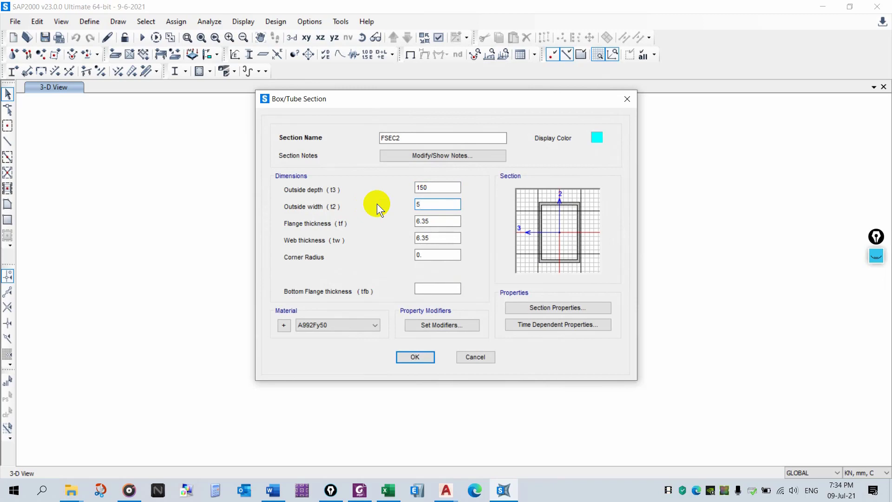
{"action": "left_click", "coordinate": [439, 221]}
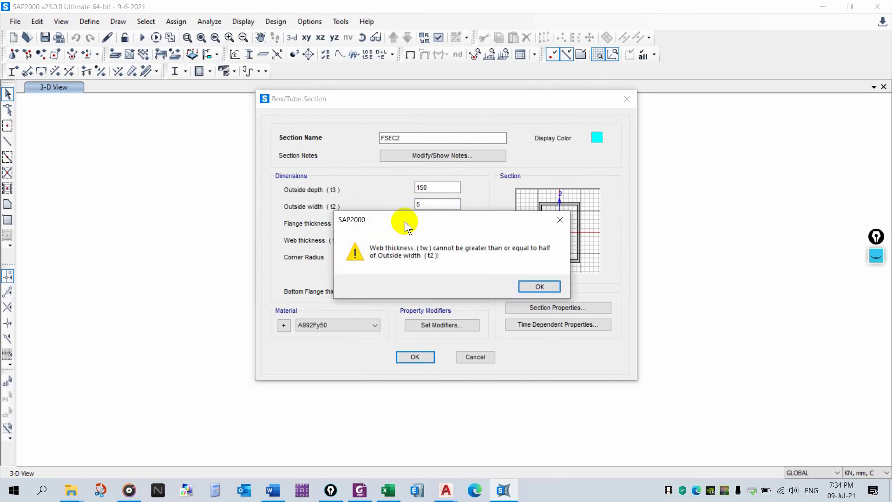
{"action": "left_click_drag", "start_coordinate": [460, 225], "coordinate": [230, 190]}
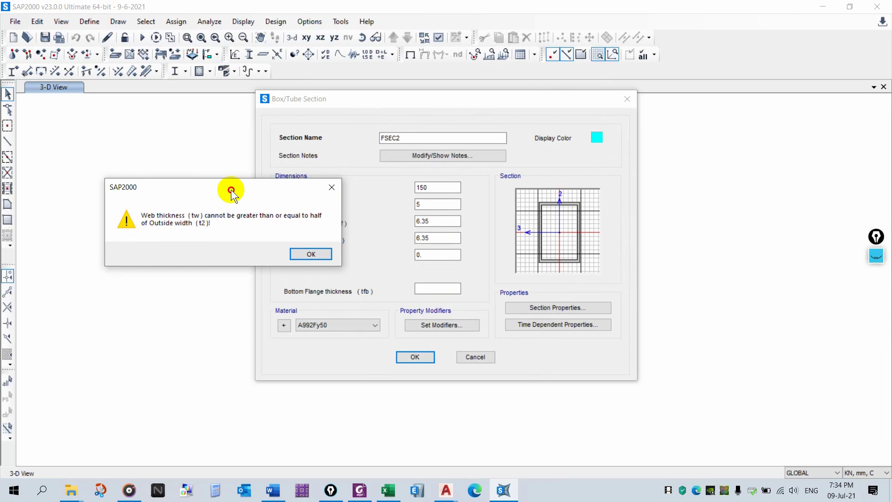
{"action": "left_click_drag", "start_coordinate": [230, 190], "coordinate": [250, 200]}
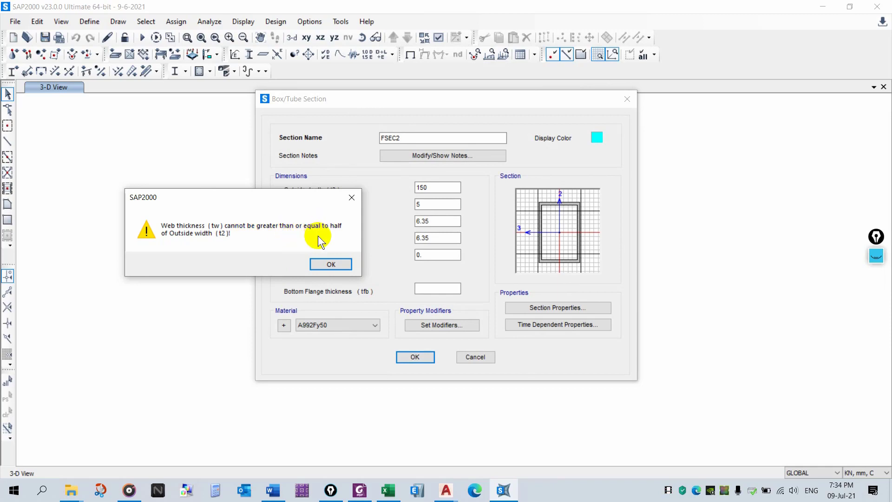
{"action": "left_click", "coordinate": [320, 264]}
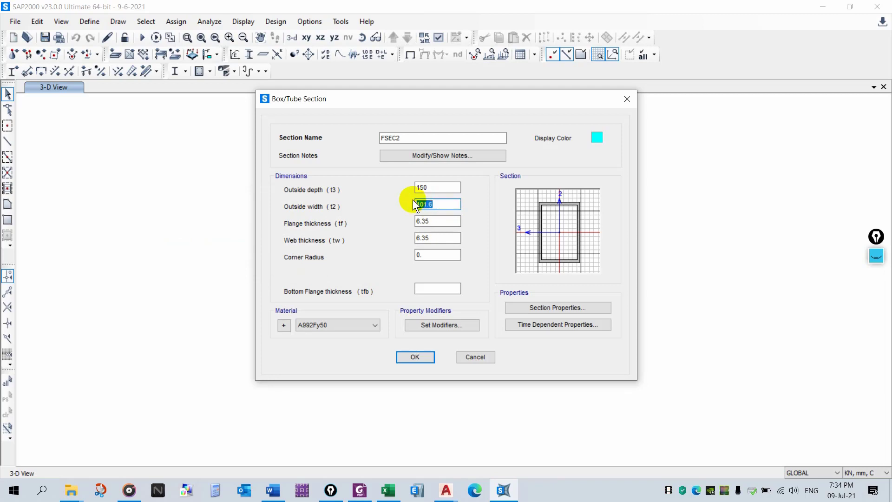
{"action": "type", "text": "50"}
{"action": "left_click", "coordinate": [449, 223]}
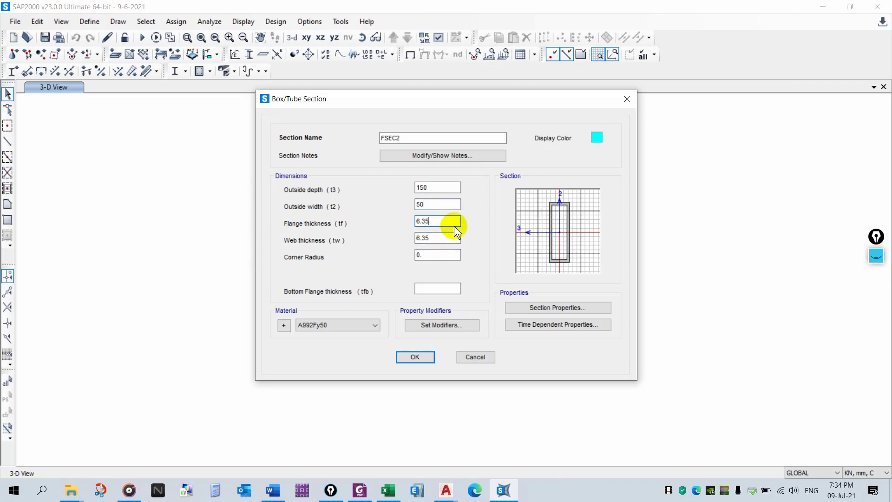
Step: Set the tube's flange thickness, web thickness and corner radius to 5 mm each, assign material S275 and accept the section
{"action": "left_click_drag", "start_coordinate": [444, 224], "coordinate": [365, 238]}
{"action": "type", "text": "5"}
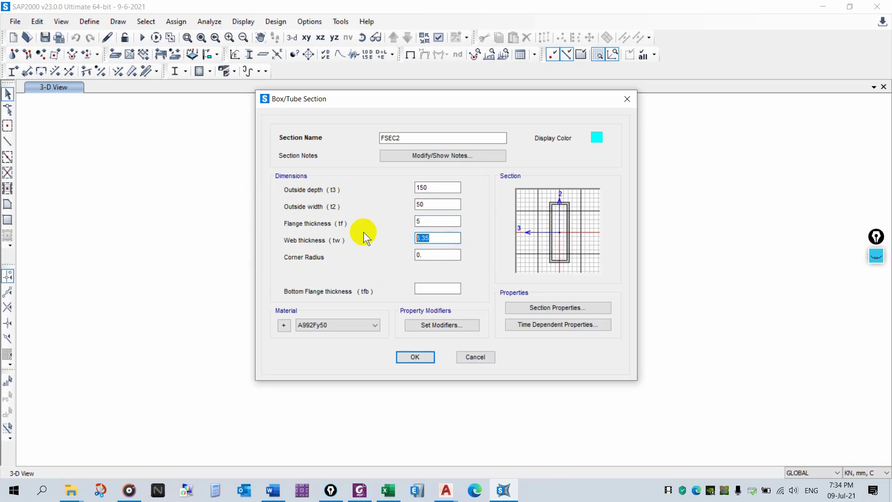
{"action": "type", "text": "5"}
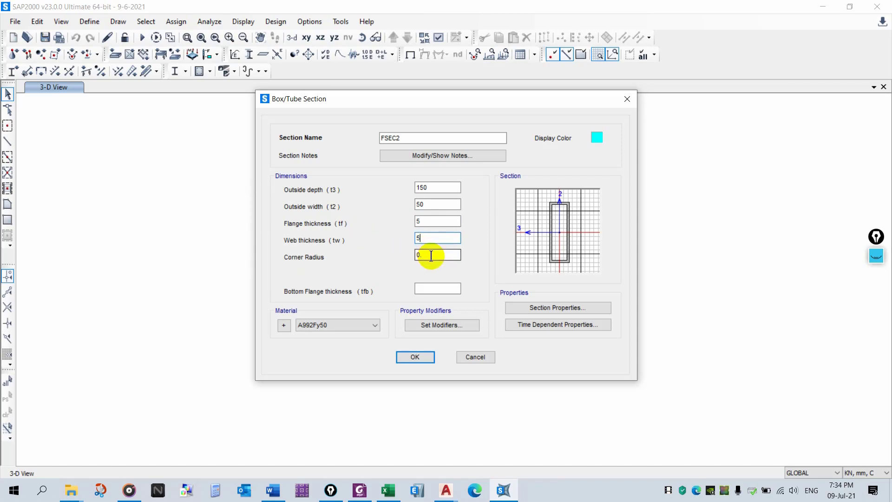
{"action": "left_click_drag", "start_coordinate": [428, 255], "coordinate": [391, 243]}
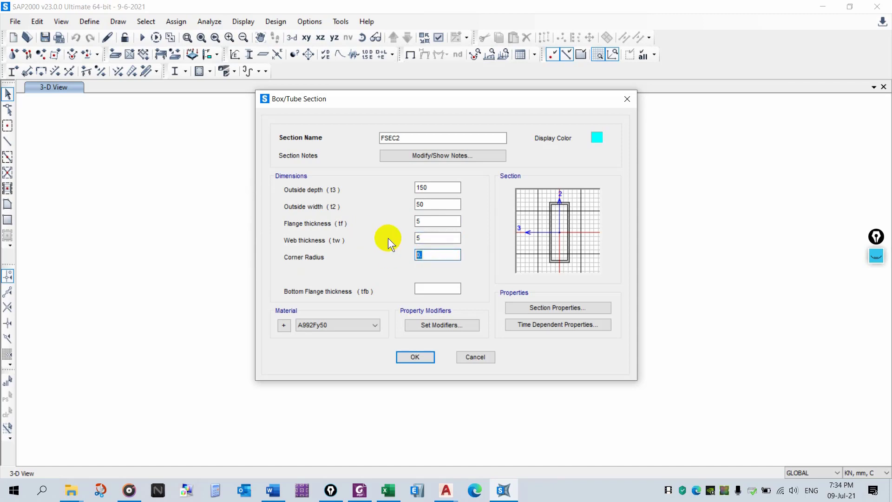
{"action": "left_click", "coordinate": [338, 325]}
{"action": "left_click", "coordinate": [339, 368]}
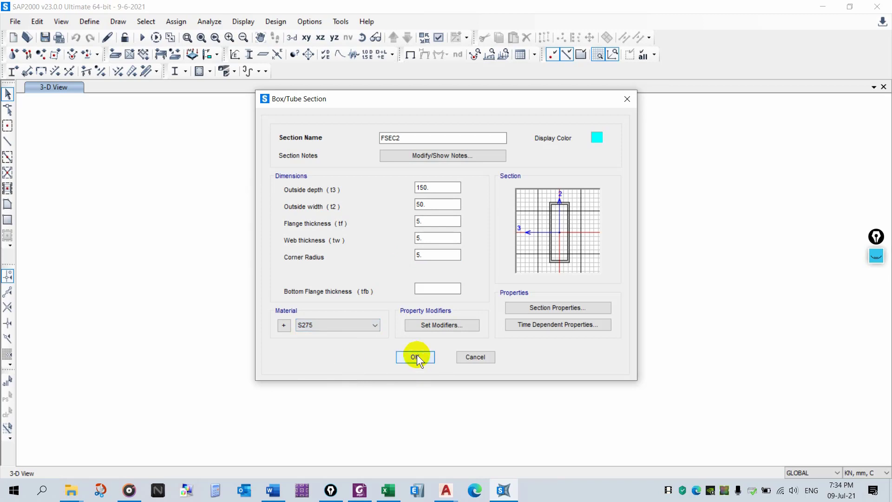
{"action": "left_click", "coordinate": [414, 356]}
Step: Name the 150 by 50 mm tube section 150X50X5- SEC BEAMS and set its corner radius to 1 mm
{"action": "scroll", "coordinate": [383, 239], "scroll_direction": "down", "scroll_amount": 5}
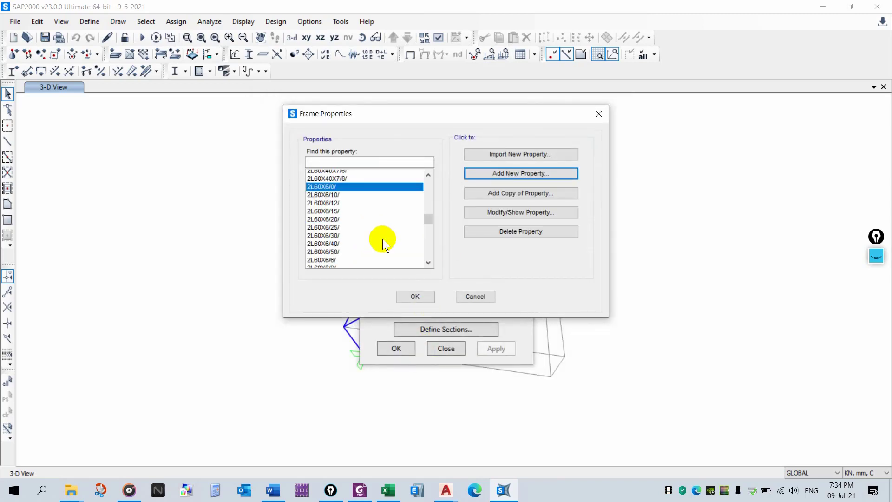
{"action": "left_click_drag", "start_coordinate": [428, 222], "coordinate": [431, 182]}
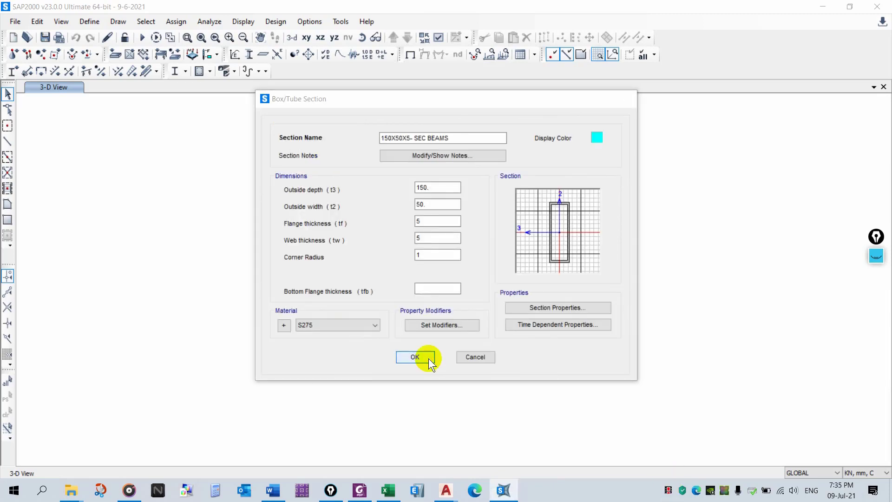
{"action": "left_click", "coordinate": [425, 358]}
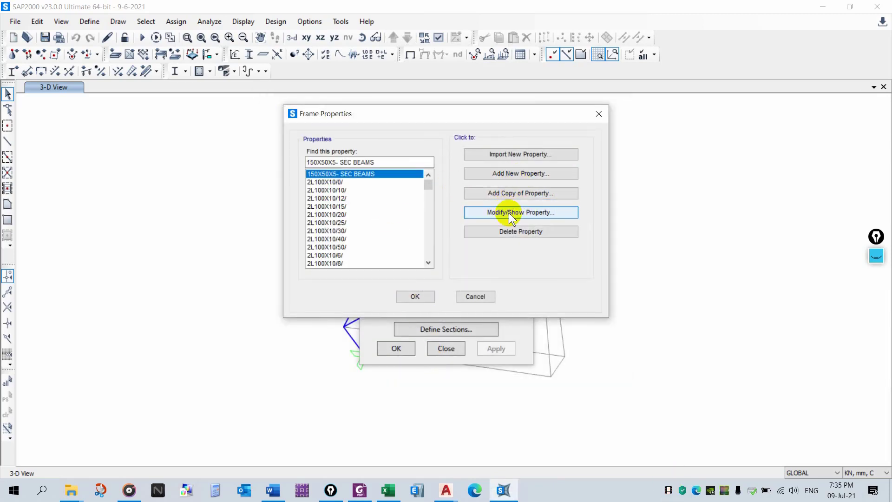
Step: Start a copy of the 150X50X5- SEC BEAMS section and check the RHS beam sizes in the PDF drawing
{"action": "left_click", "coordinate": [508, 195]}
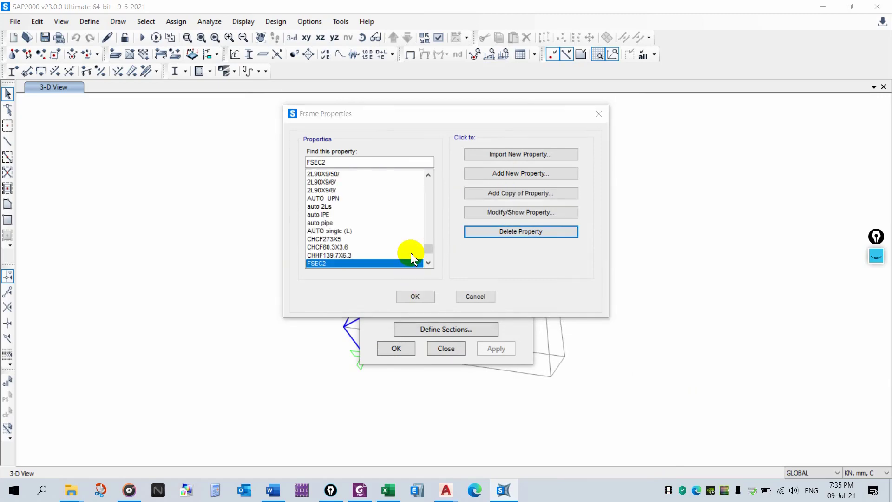
{"action": "left_click_drag", "start_coordinate": [367, 483], "coordinate": [472, 489]}
{"action": "left_click", "coordinate": [474, 490]}
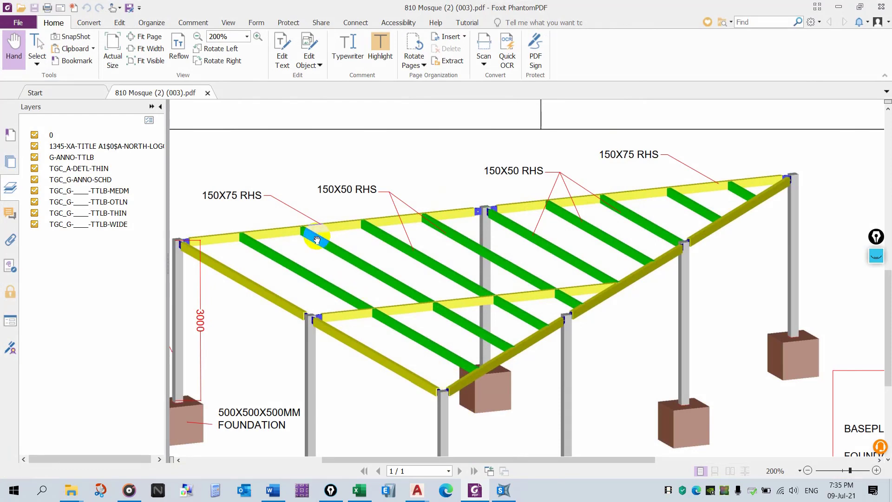
{"action": "left_click", "coordinate": [408, 471]}
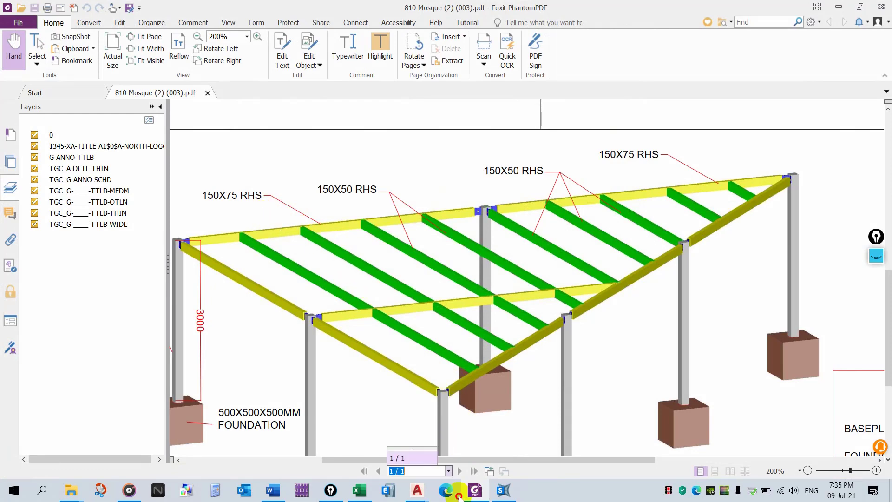
{"action": "left_click", "coordinate": [419, 492]}
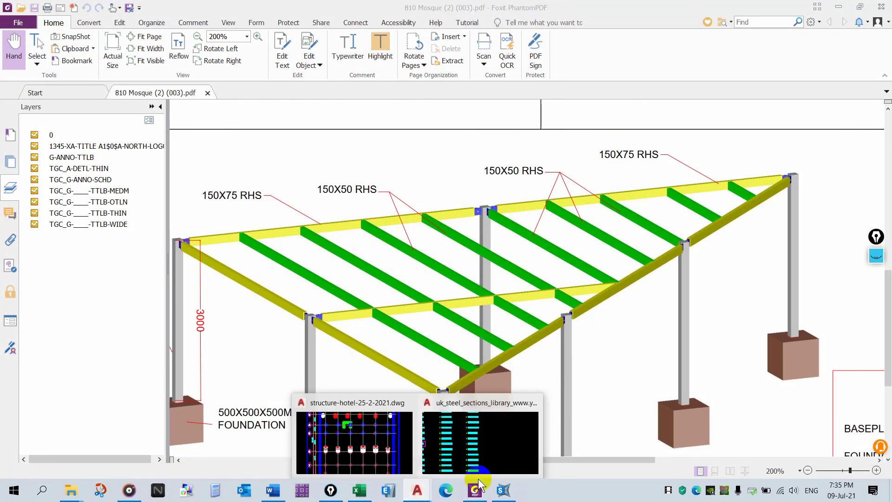
{"action": "left_click", "coordinate": [503, 492]}
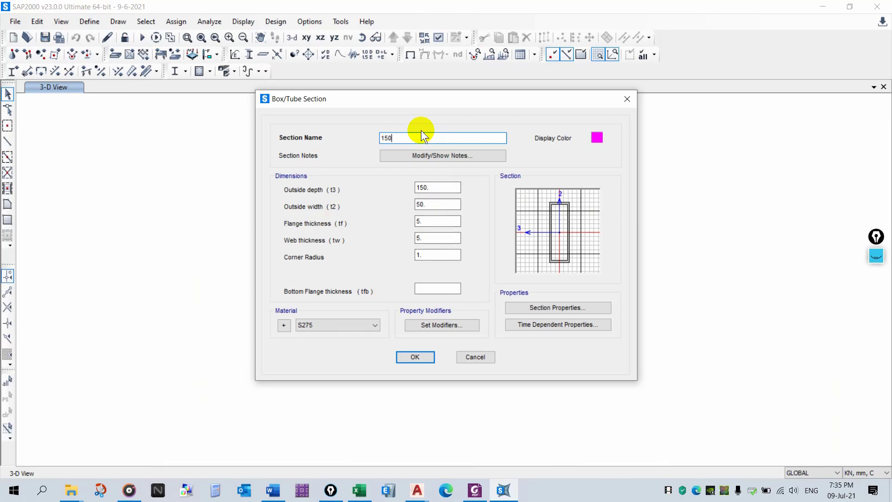
Step: Name the copied tube section 150X75X5- MAIN BEAM, set its outside width to 75 mm and accept it
{"action": "type", "text": "5X5"}
{"action": "left_click_drag", "start_coordinate": [436, 205], "coordinate": [398, 204]}
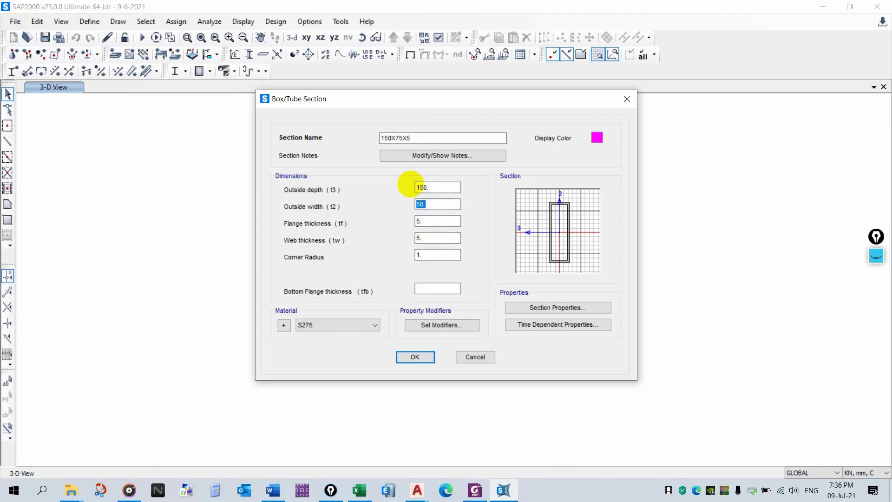
{"action": "type", "text": "75"}
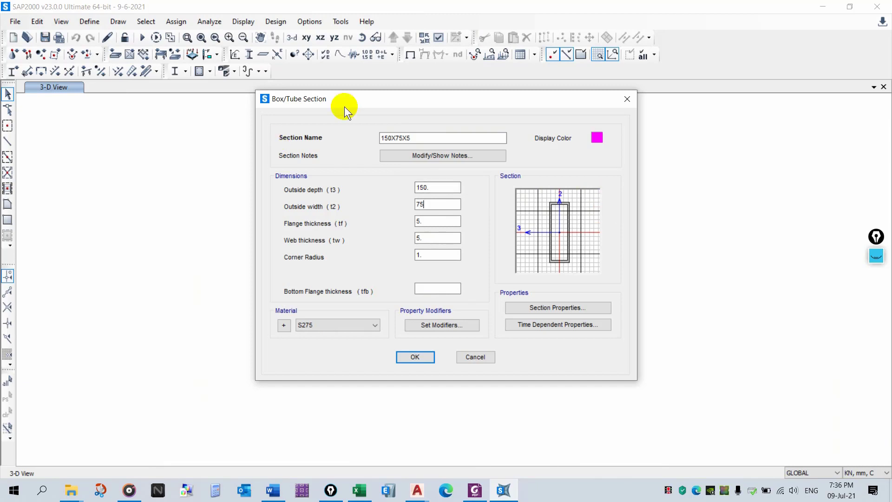
{"action": "left_click", "coordinate": [433, 140]}
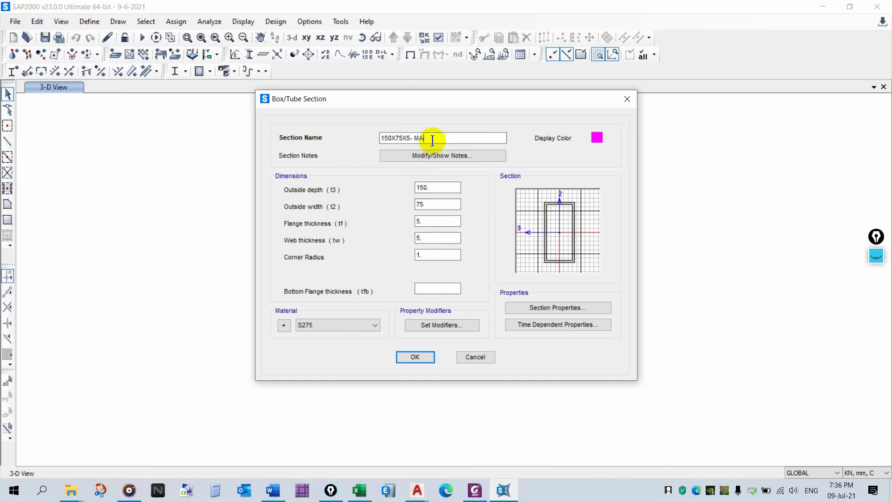
{"action": "type", "text": "- MAIN BEAM"}
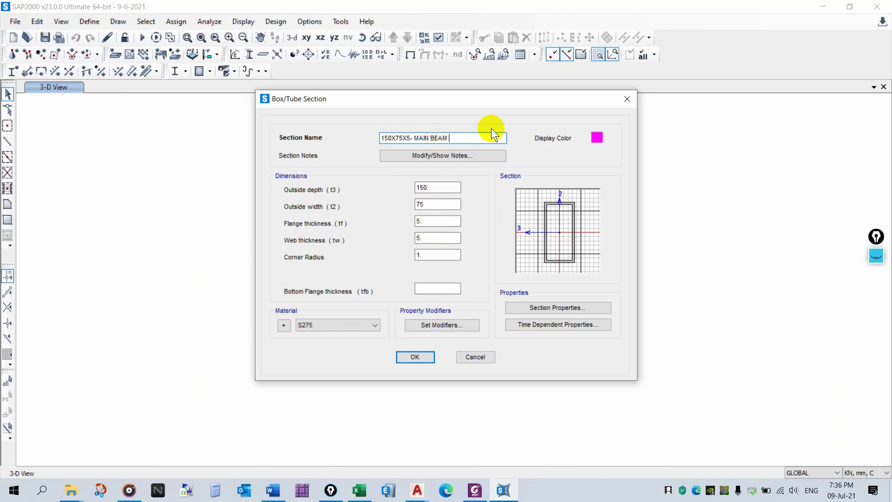
{"action": "left_click", "coordinate": [421, 357]}
{"action": "left_click", "coordinate": [383, 238]}
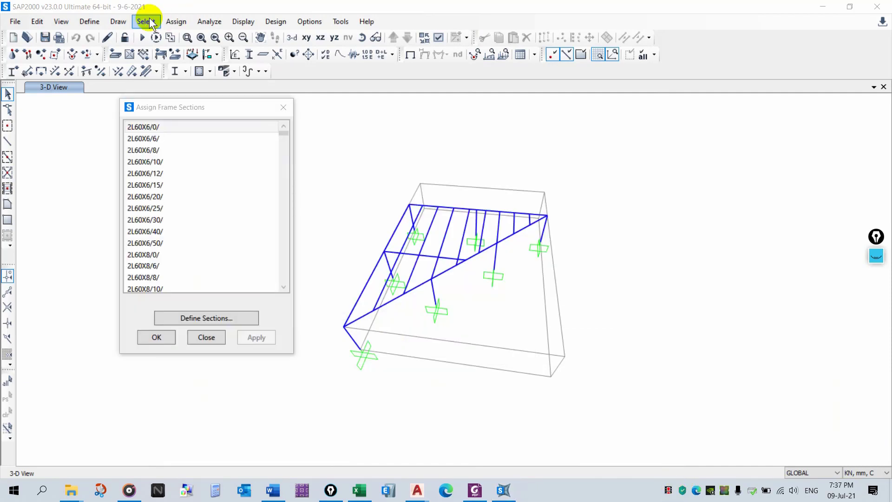
Step: Try to select the frames that have the section property 150X50X5- SEC BEAMS
{"action": "left_click", "coordinate": [148, 21]}
{"action": "mouse_move", "coordinate": [160, 39]}
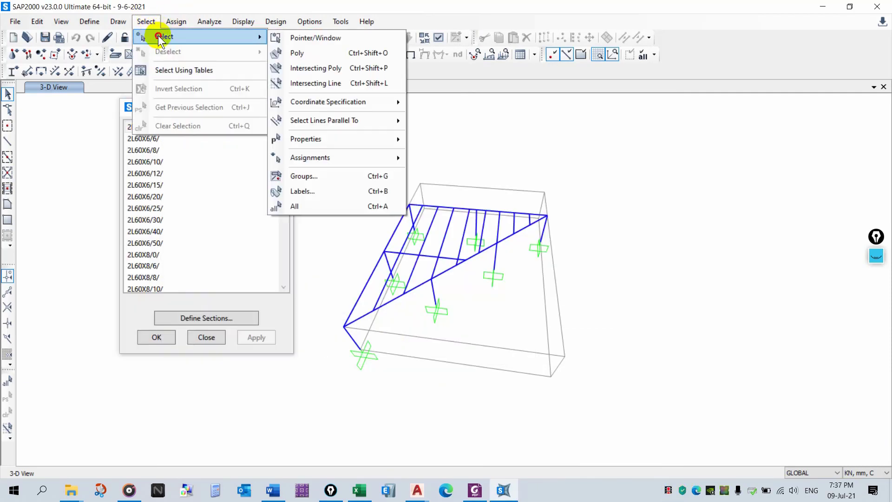
{"action": "mouse_move", "coordinate": [332, 138]}
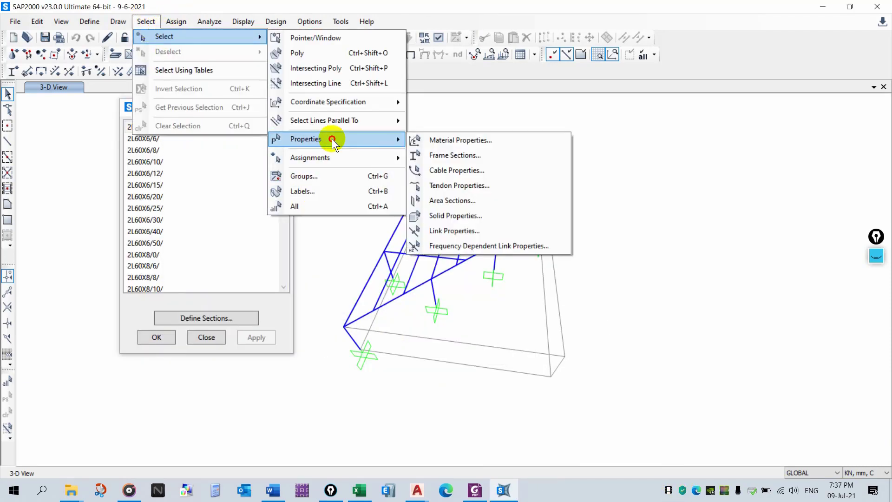
{"action": "left_click", "coordinate": [481, 155]}
{"action": "left_click_drag", "start_coordinate": [468, 106], "coordinate": [717, 111]}
{"action": "left_click", "coordinate": [705, 225]}
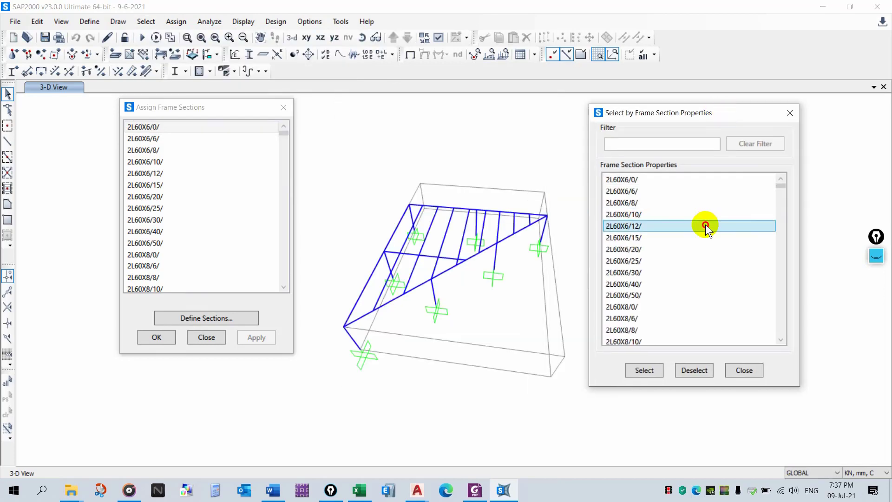
{"action": "scroll", "coordinate": [705, 226], "scroll_direction": "down", "scroll_amount": 15}
{"action": "left_click", "coordinate": [684, 262]}
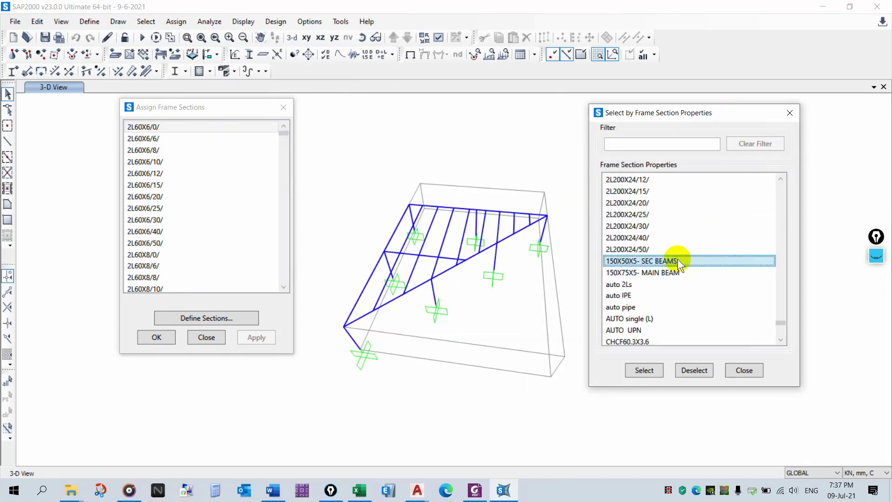
{"action": "left_click", "coordinate": [643, 369]}
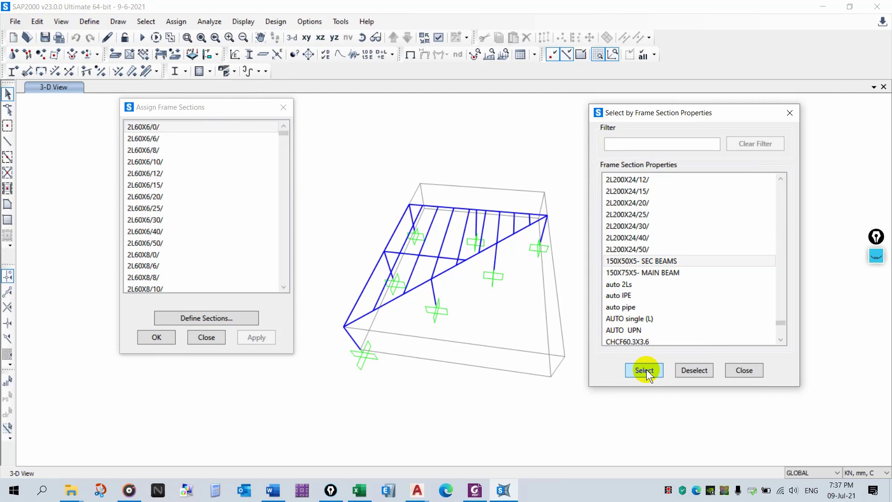
{"action": "left_click", "coordinate": [790, 113]}
Step: Select the SEC BEAMS group and assign the frame section 150X50X5- SEC BEAMS to it
{"action": "left_click", "coordinate": [138, 22]}
{"action": "mouse_move", "coordinate": [199, 36]}
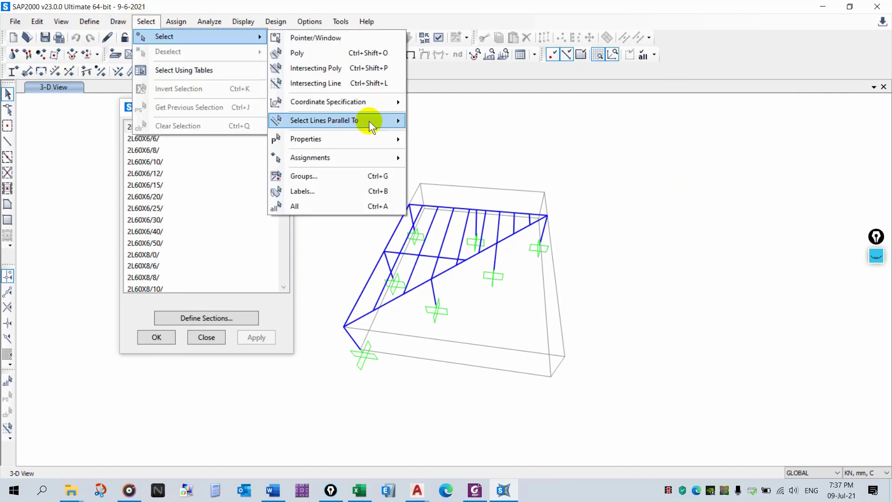
{"action": "left_click", "coordinate": [367, 175]}
{"action": "left_click", "coordinate": [391, 289]}
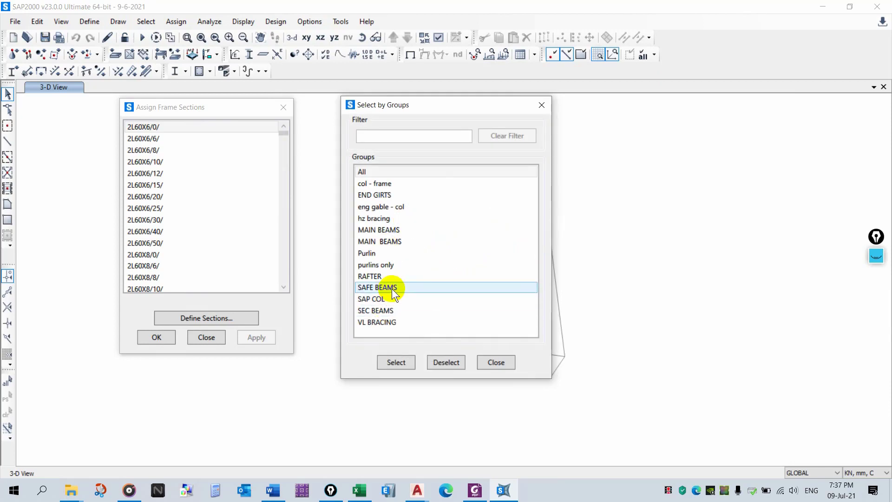
{"action": "left_click", "coordinate": [392, 311]}
{"action": "left_click_drag", "start_coordinate": [488, 104], "coordinate": [803, 115]}
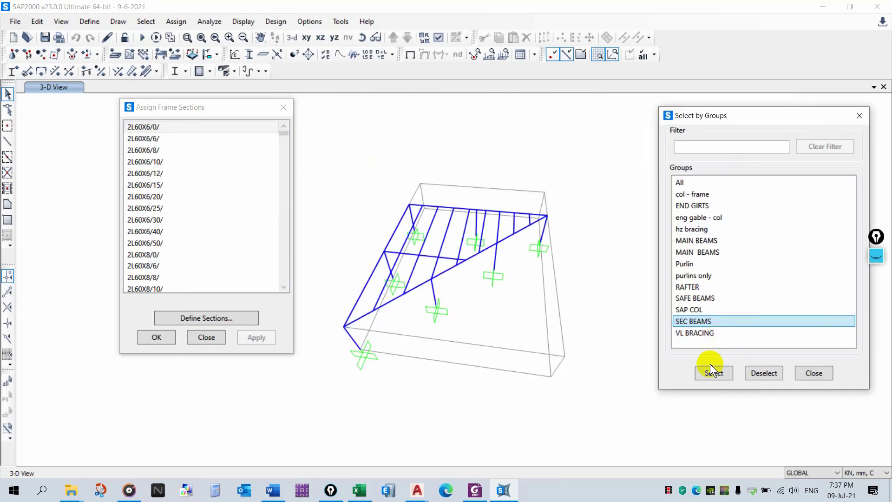
{"action": "left_click", "coordinate": [710, 373]}
{"action": "left_click", "coordinate": [197, 157]}
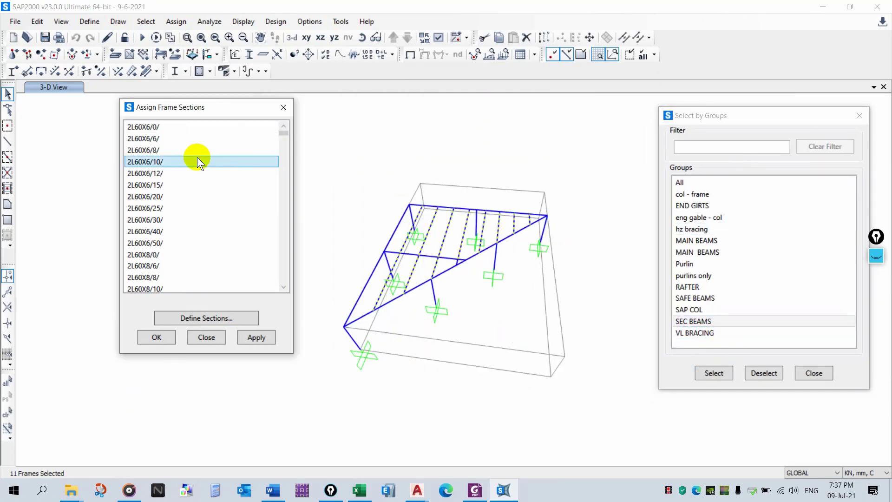
{"action": "key", "text": "1"}
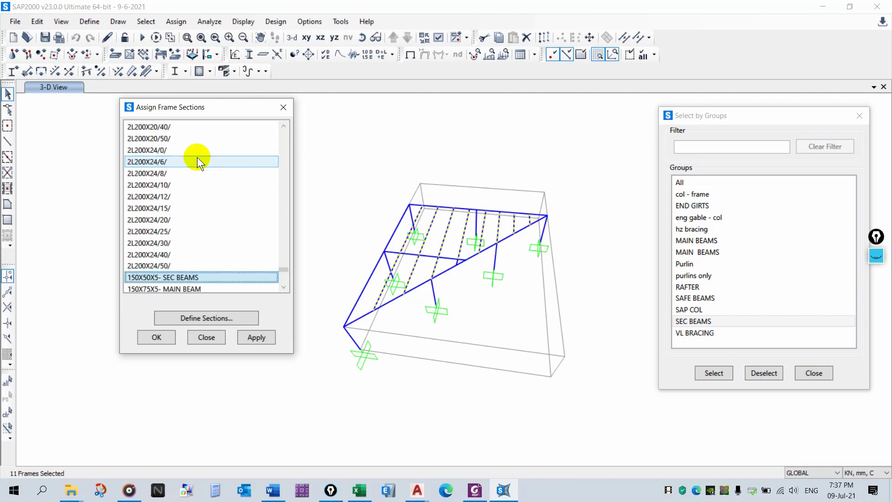
{"action": "left_click", "coordinate": [261, 338]}
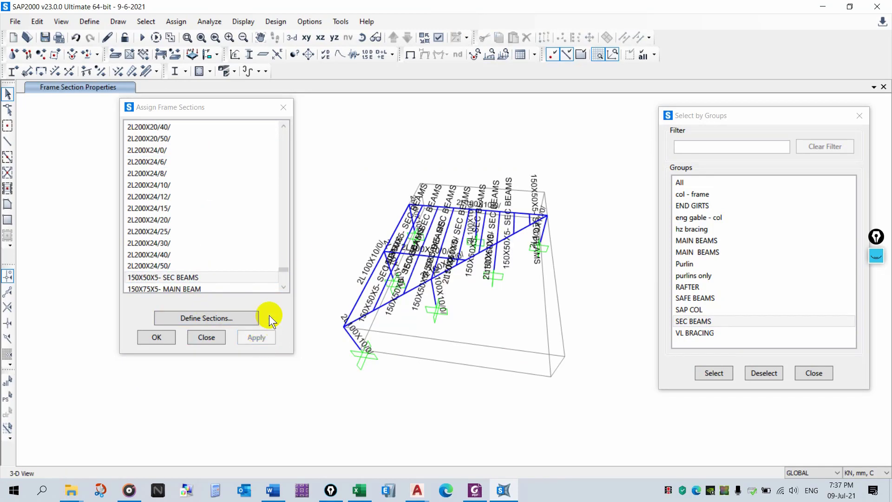
Step: Set the display options to color the model by sections
{"action": "left_click", "coordinate": [439, 37]}
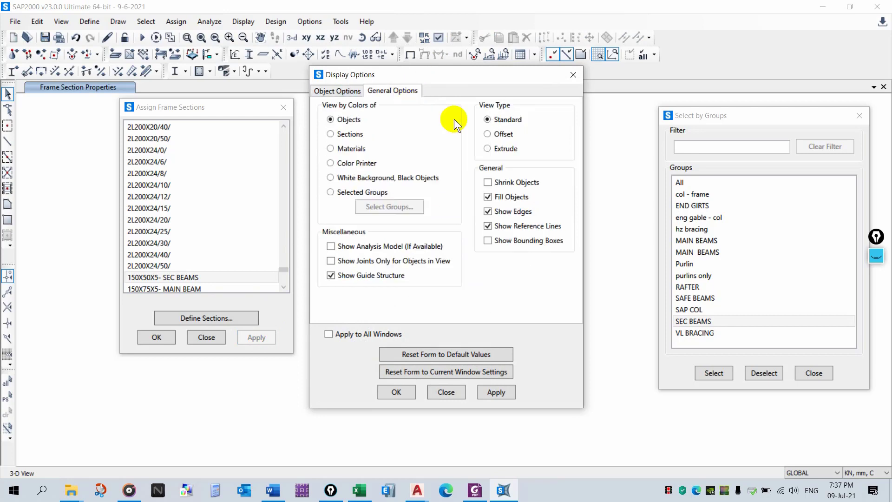
{"action": "left_click", "coordinate": [336, 91]}
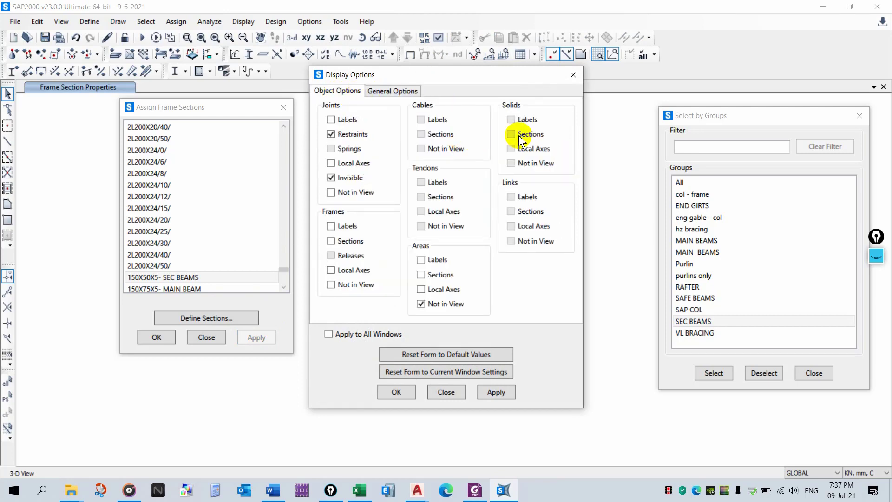
{"action": "left_click", "coordinate": [389, 92]}
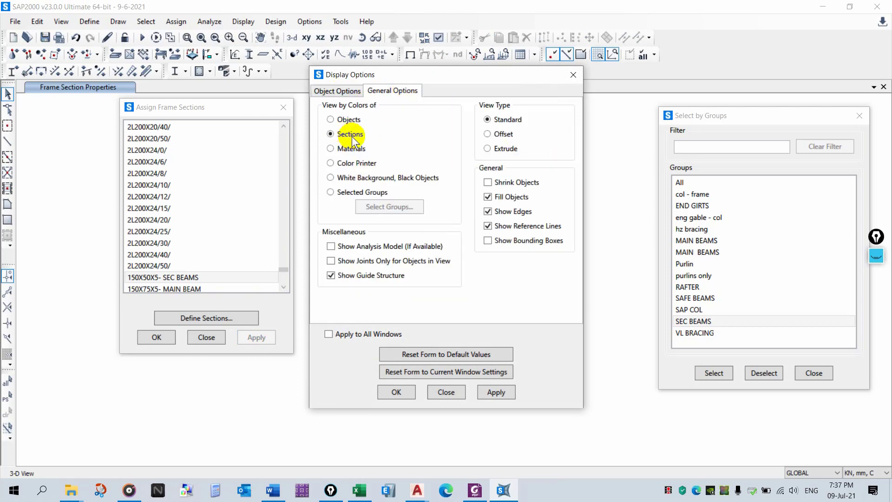
{"action": "left_click", "coordinate": [497, 392]}
{"action": "left_click", "coordinate": [445, 391]}
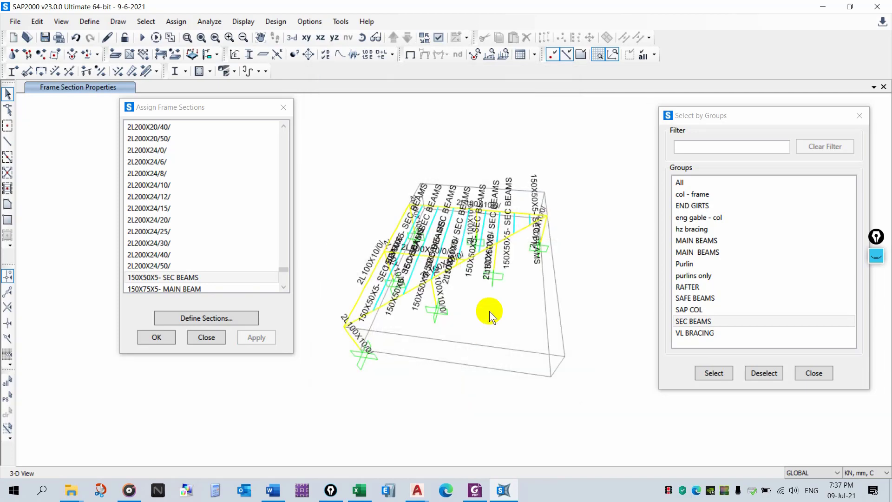
Step: Select the second MAIN BEAMS group, assign it the frame section 150X75X5- MAIN BEAM and finish the section assignment
{"action": "left_click", "coordinate": [700, 331]}
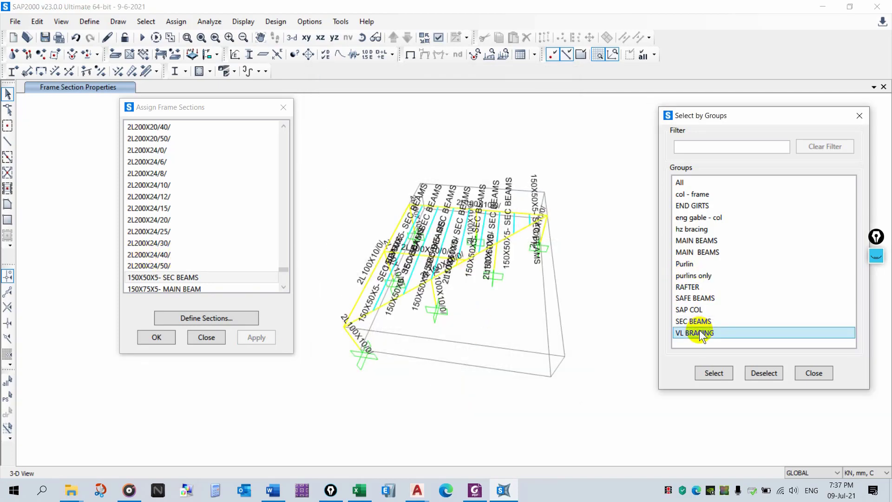
{"action": "left_click", "coordinate": [710, 253]}
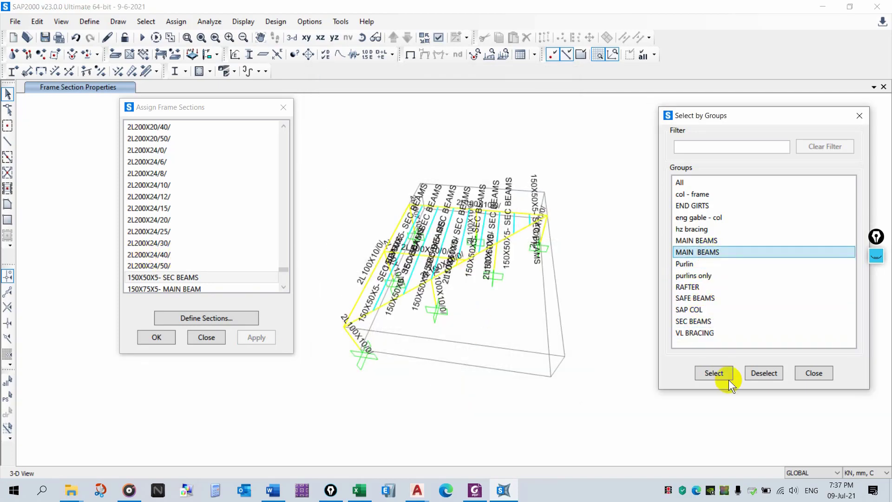
{"action": "left_click", "coordinate": [713, 372]}
{"action": "left_click", "coordinate": [171, 288]}
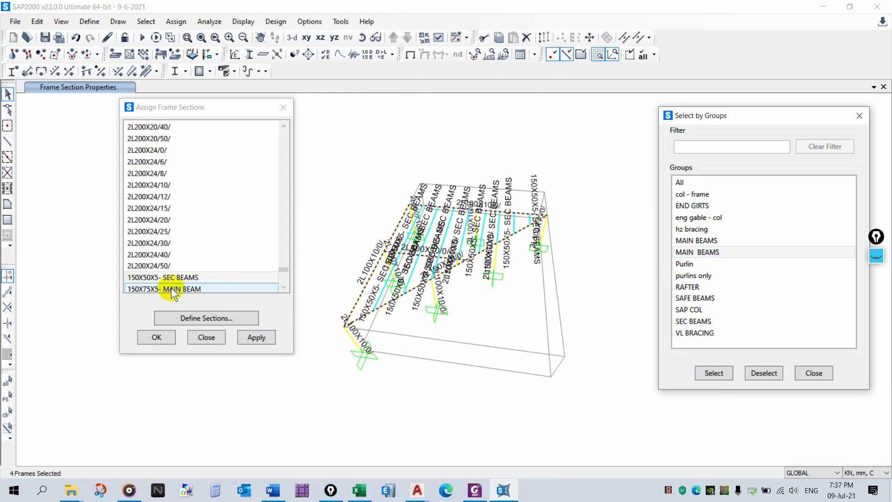
{"action": "left_click", "coordinate": [256, 339]}
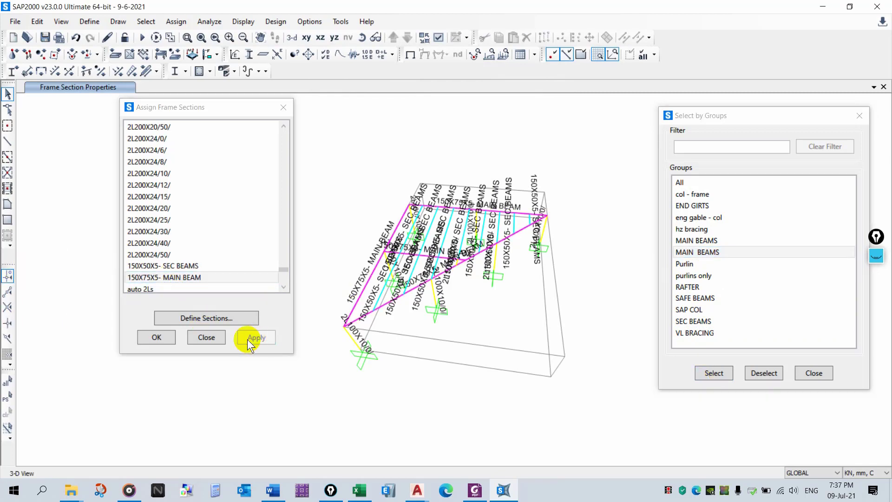
{"action": "left_click", "coordinate": [214, 338]}
Step: Select the columns with a selection window across their height in a side-on 3-D view
{"action": "middle_click_drag", "start_coordinate": [387, 337], "coordinate": [542, 299], "text": "shift"}
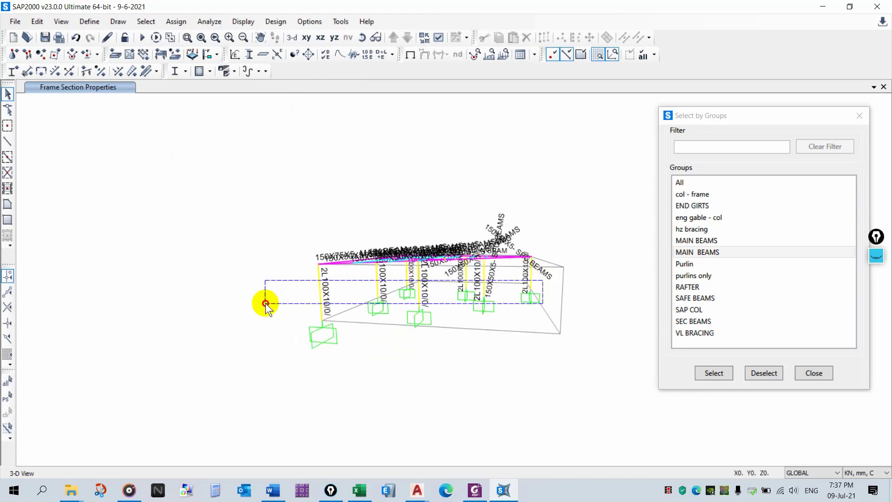